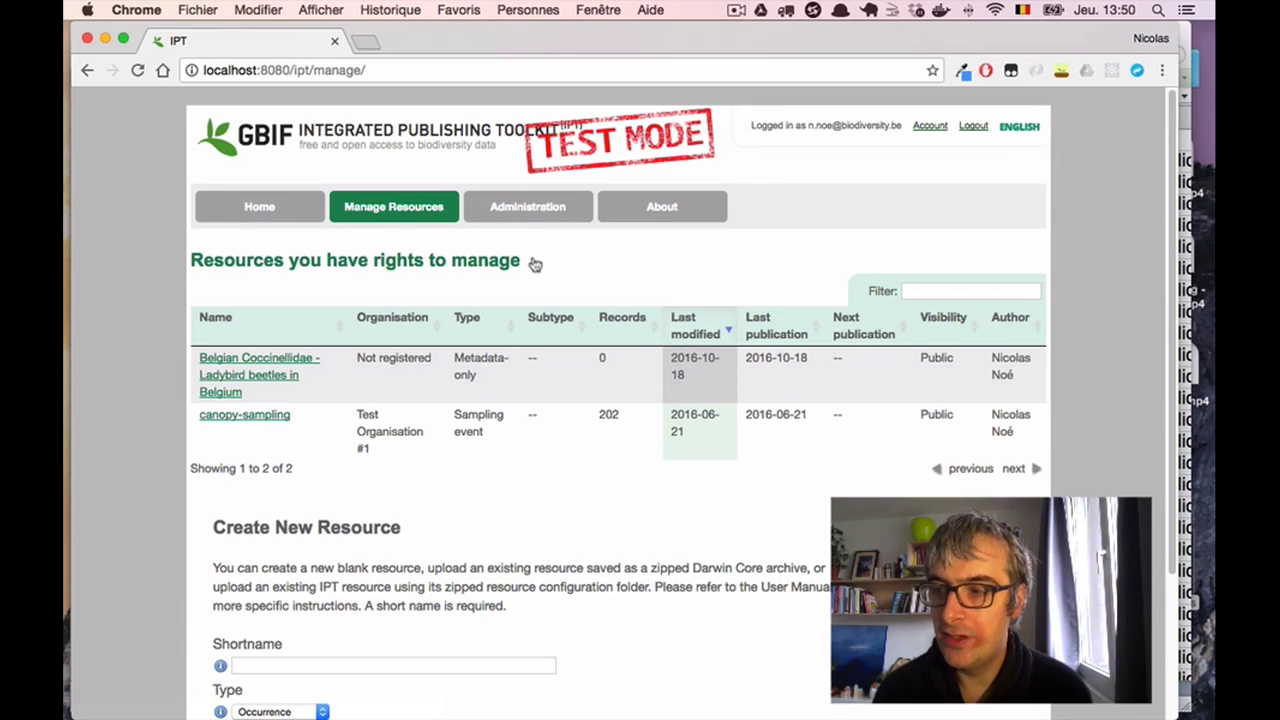
# Step: Switch to the ladybirds.xls workbook in Excel and go back along the header row to the id column
pyautogui.press('super+Tab')
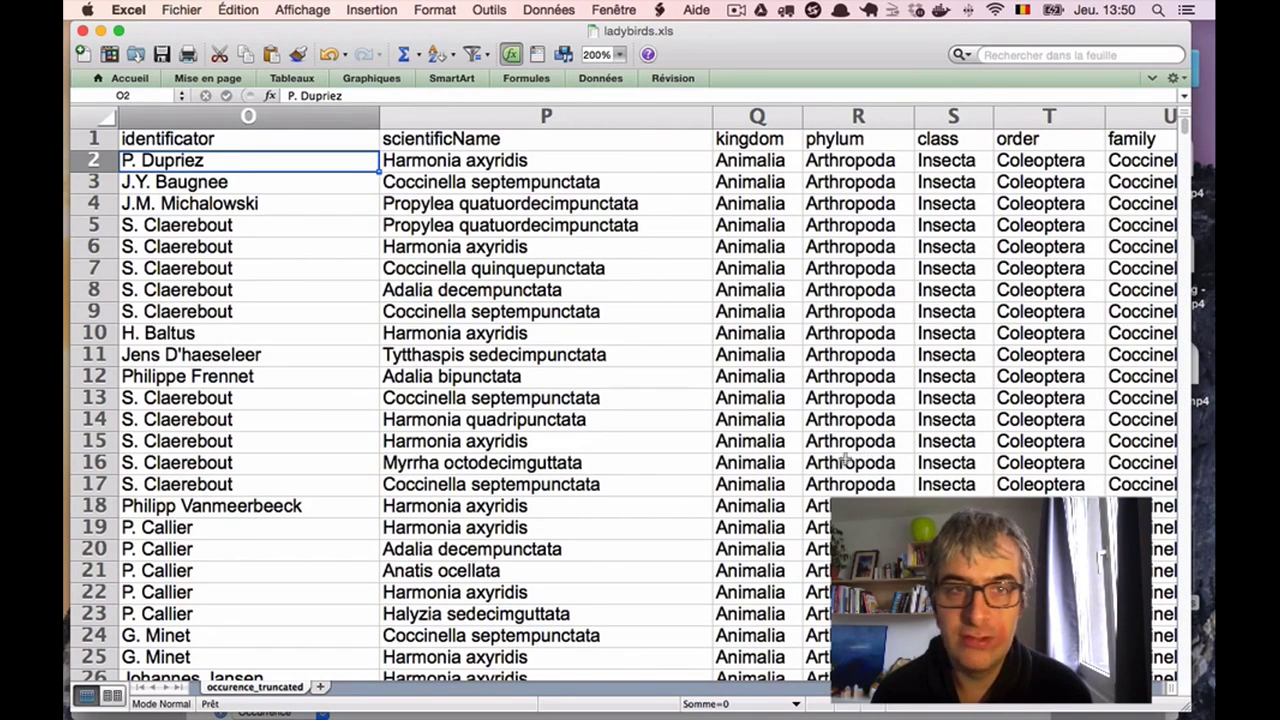
pyautogui.click(285, 139)
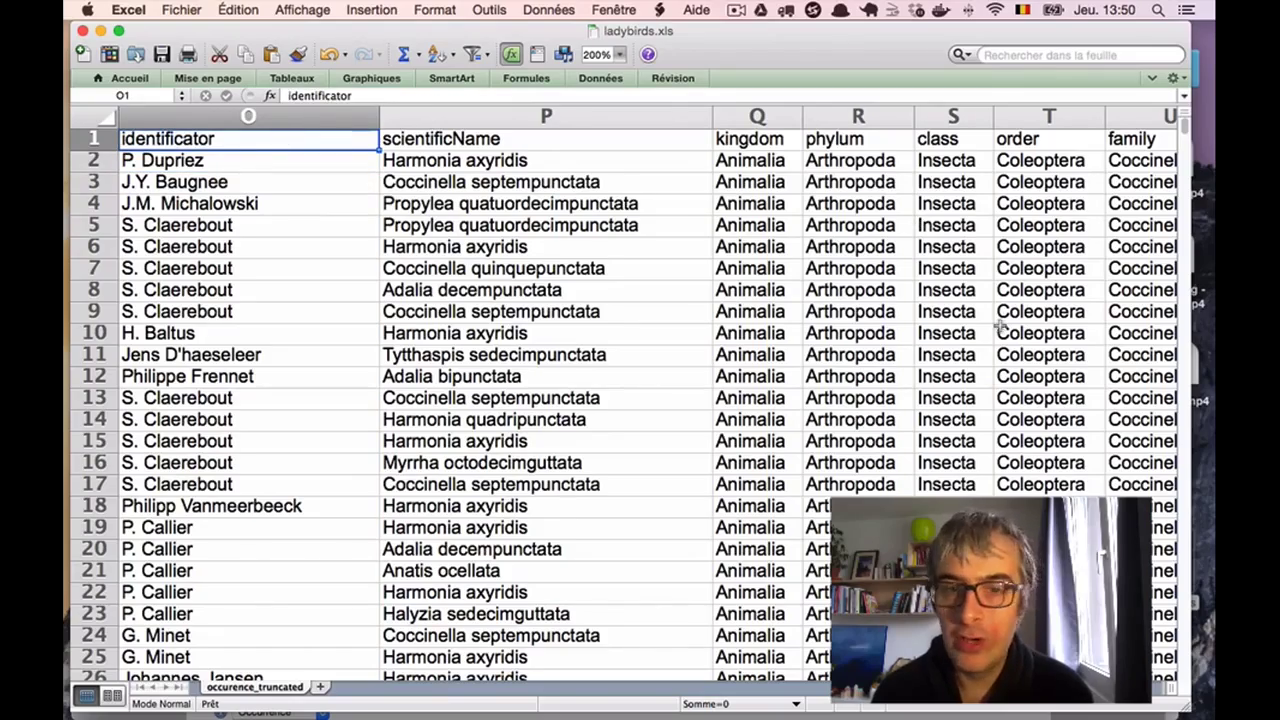
pyautogui.press('Left')
pyautogui.press('Left')
pyautogui.press('Left')
pyautogui.press('Left')
pyautogui.press('Left')
pyautogui.press('Left')
pyautogui.press('Left')
pyautogui.press('Left')
pyautogui.press('Left')
pyautogui.press('Left')
pyautogui.press('Left')
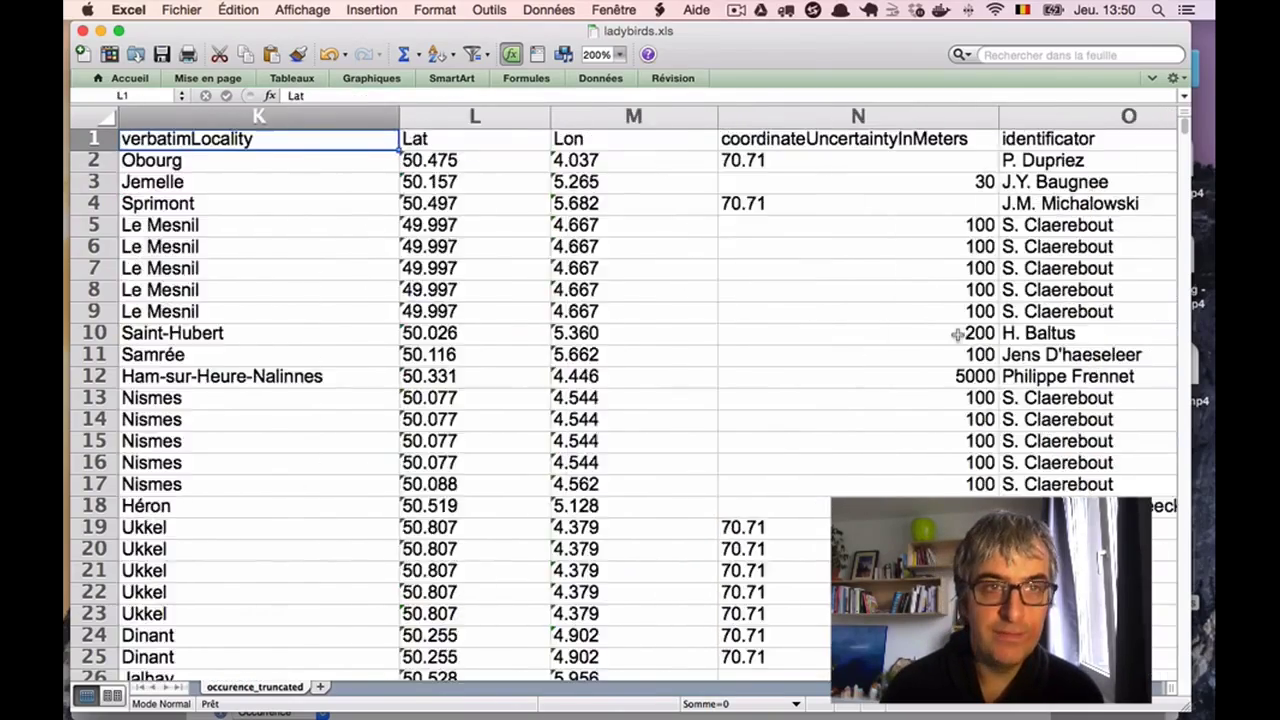
pyautogui.press('Left')
pyautogui.press('Left')
pyautogui.press('Left')
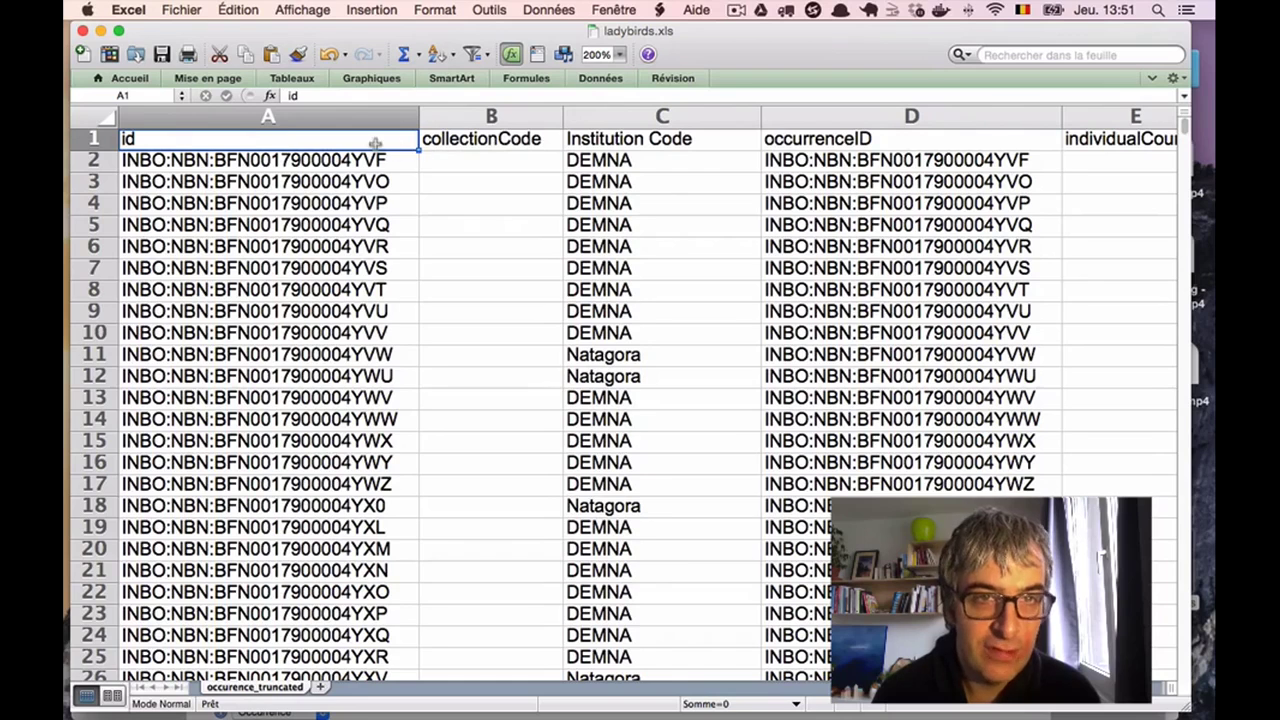
# Step: Look over the first columns of the sheet one by one, from id to occurrenceID
pyautogui.click(389, 118)
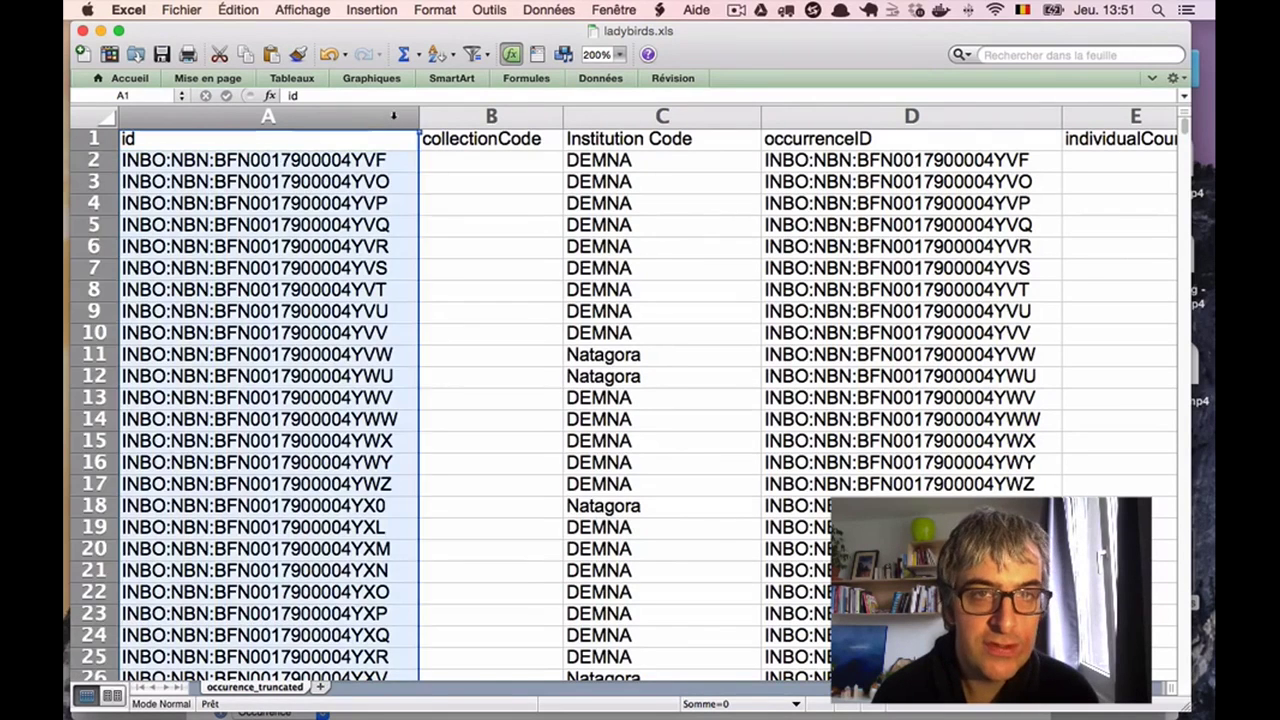
pyautogui.click(473, 115)
pyautogui.click(633, 117)
pyautogui.click(768, 117)
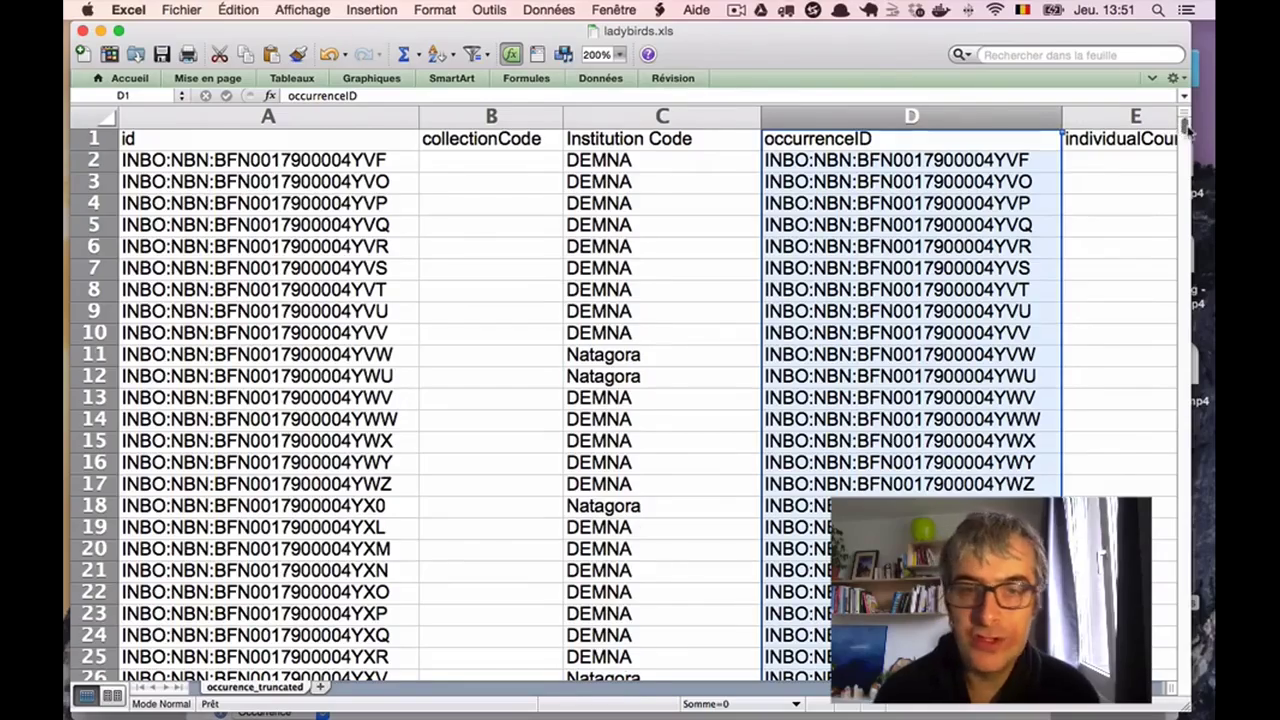
pyautogui.moveTo(1182, 132); pyautogui.dragTo(1199, 78)
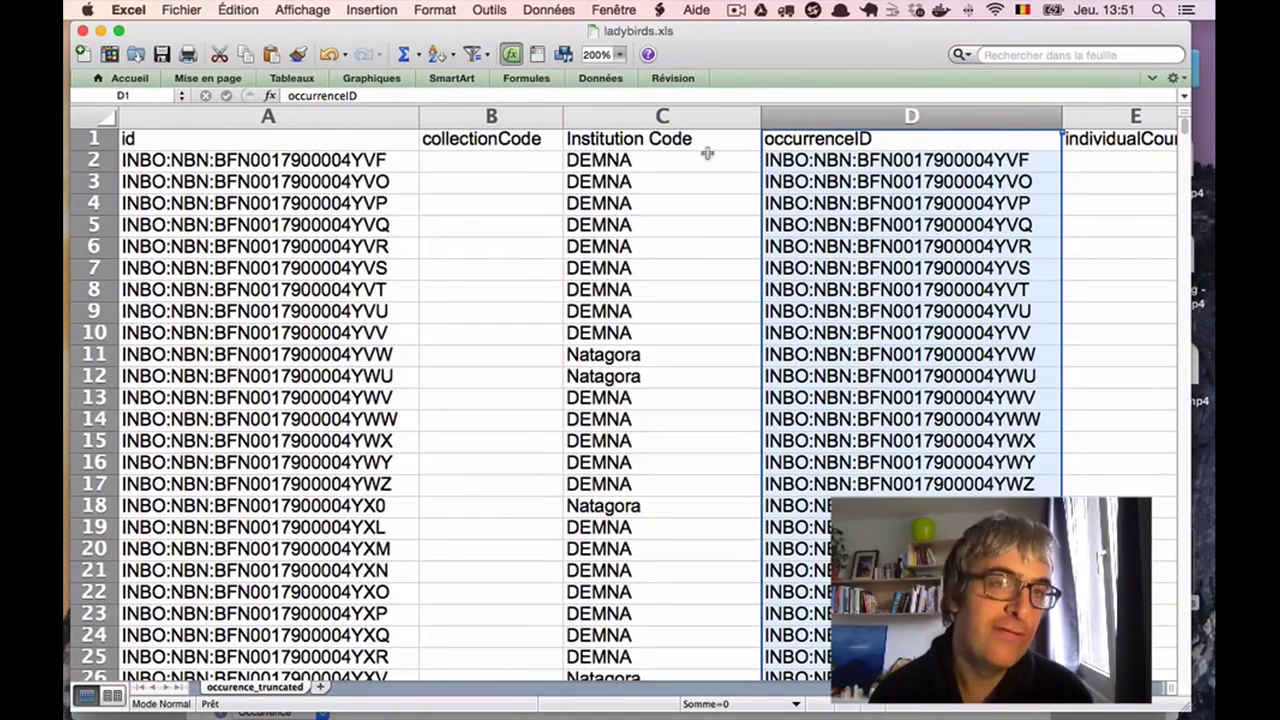
# Step: Examine the id, collectionCode, Institution Code, occurrenceID and individualCount columns in turn
pyautogui.click(254, 120)
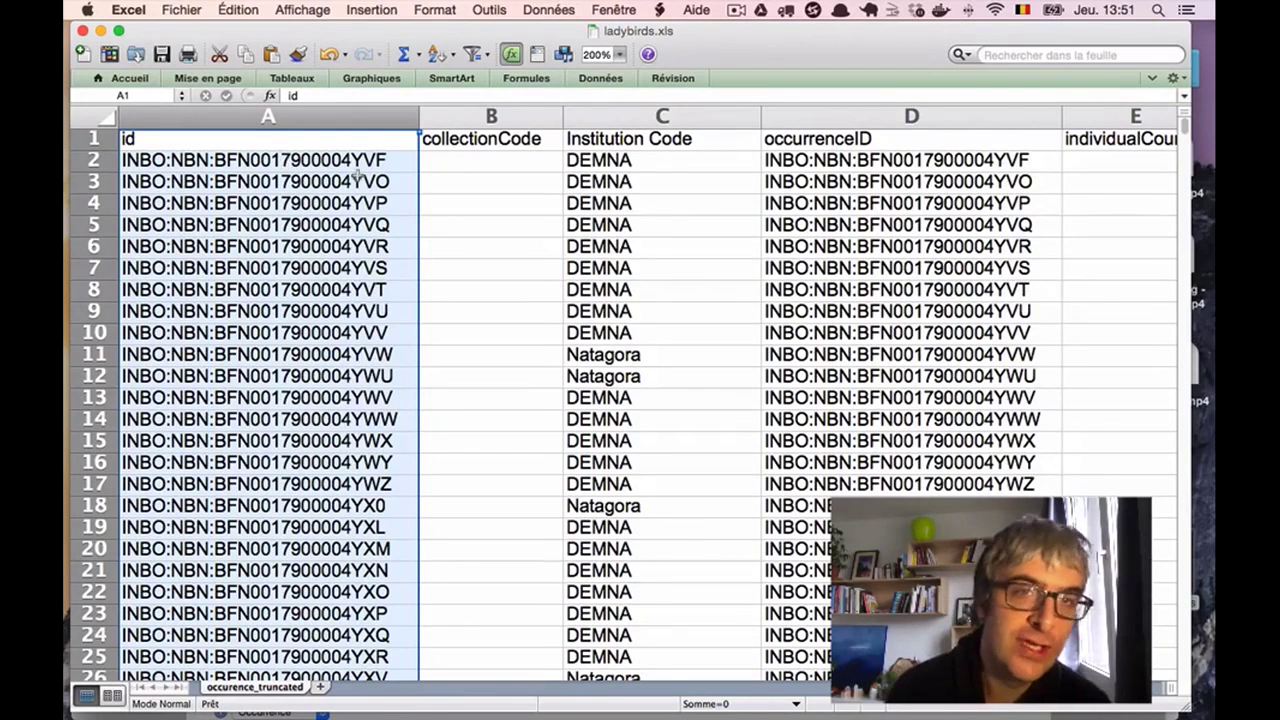
pyautogui.click(450, 118)
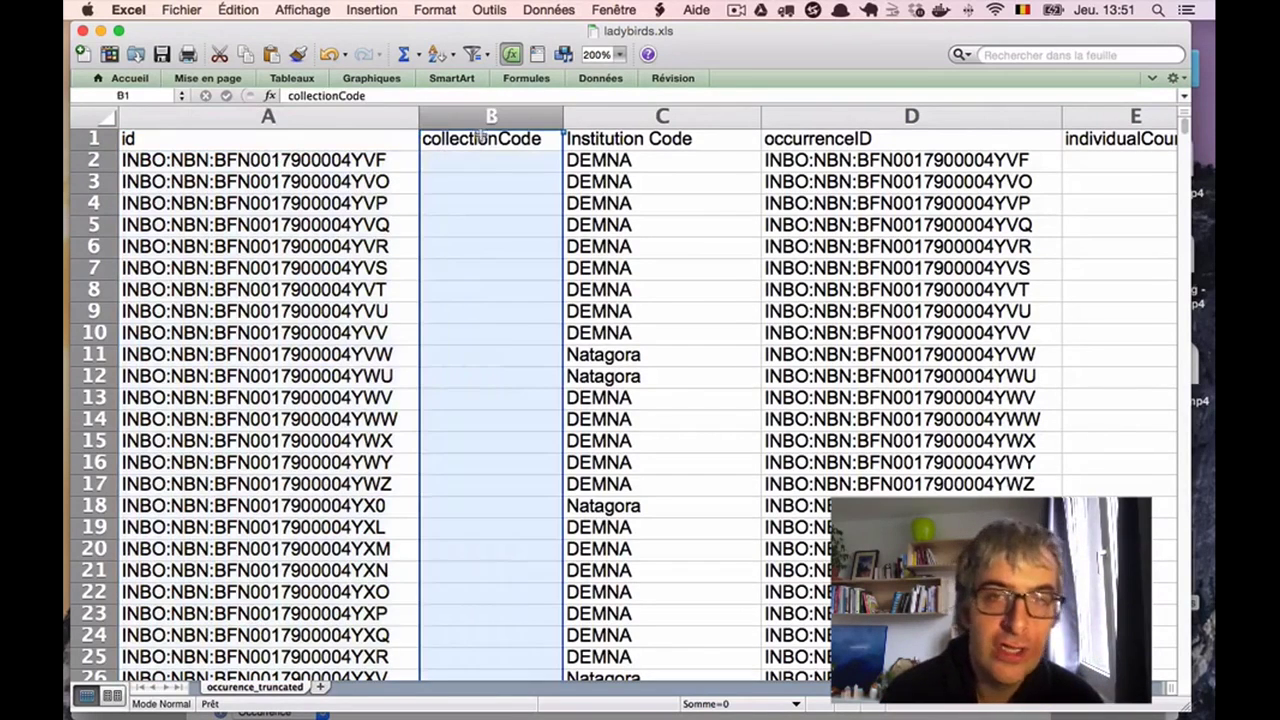
pyautogui.click(613, 118)
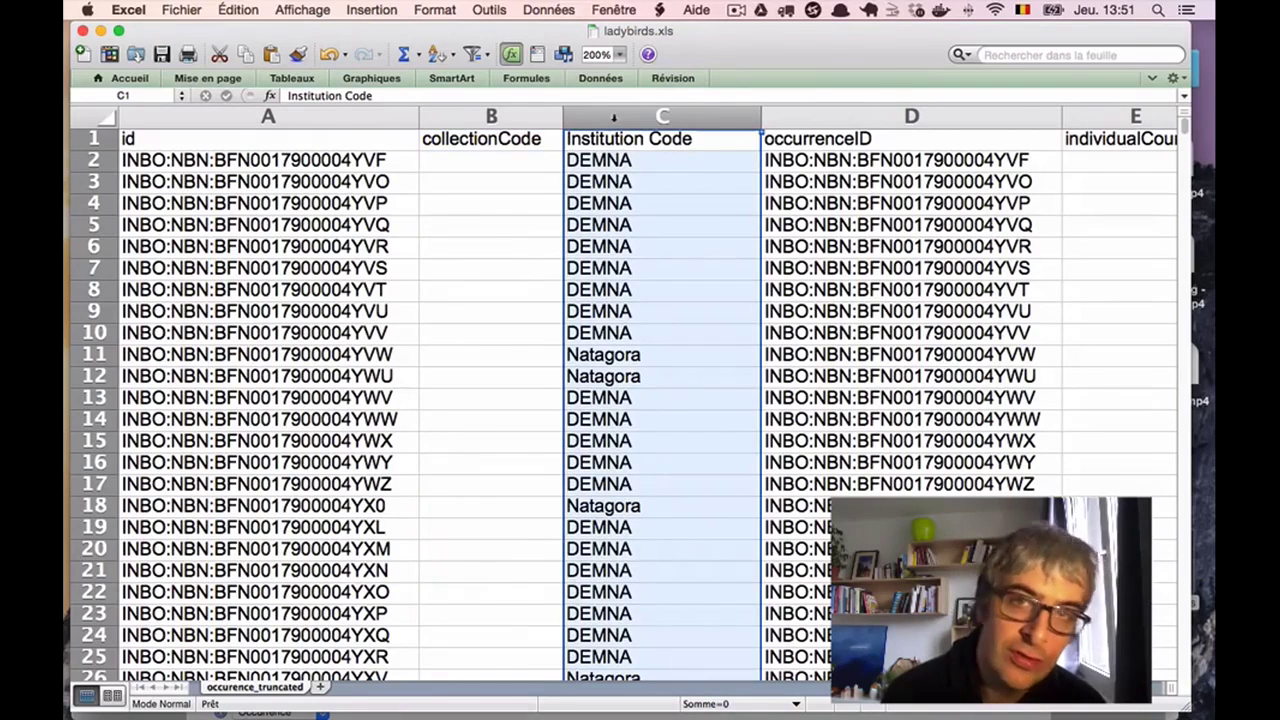
pyautogui.click(816, 118)
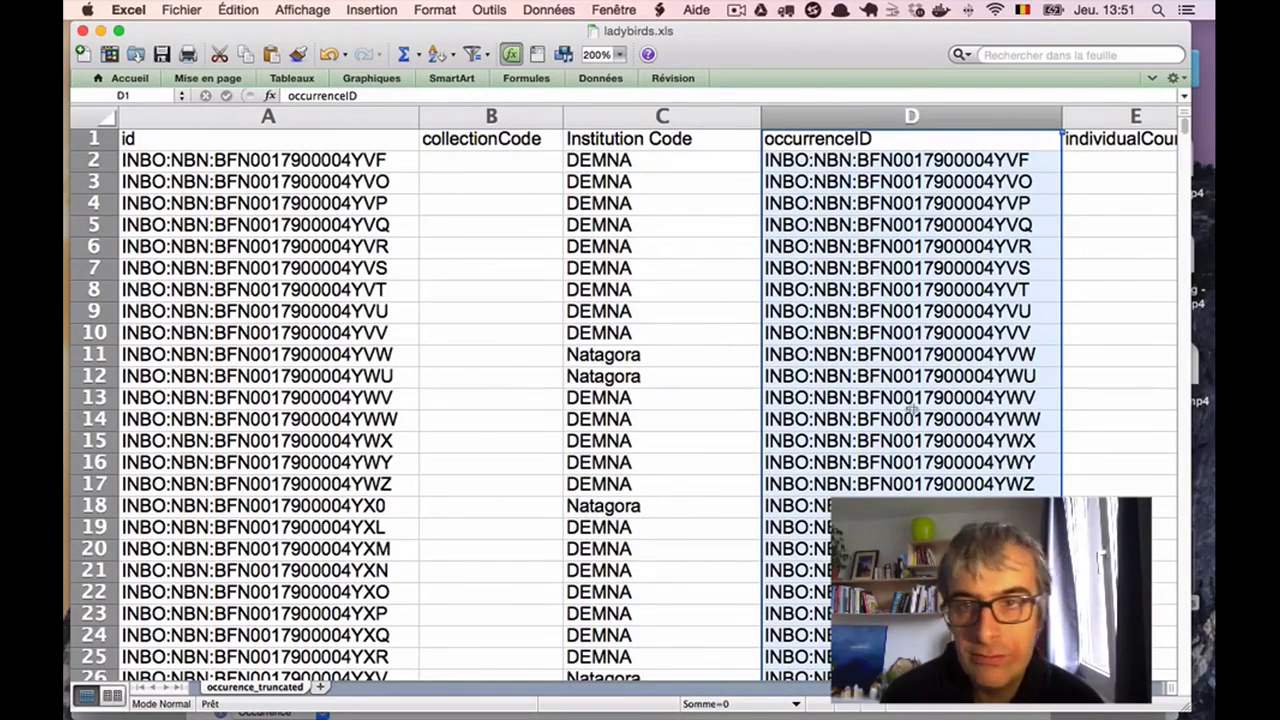
pyautogui.click(1089, 122)
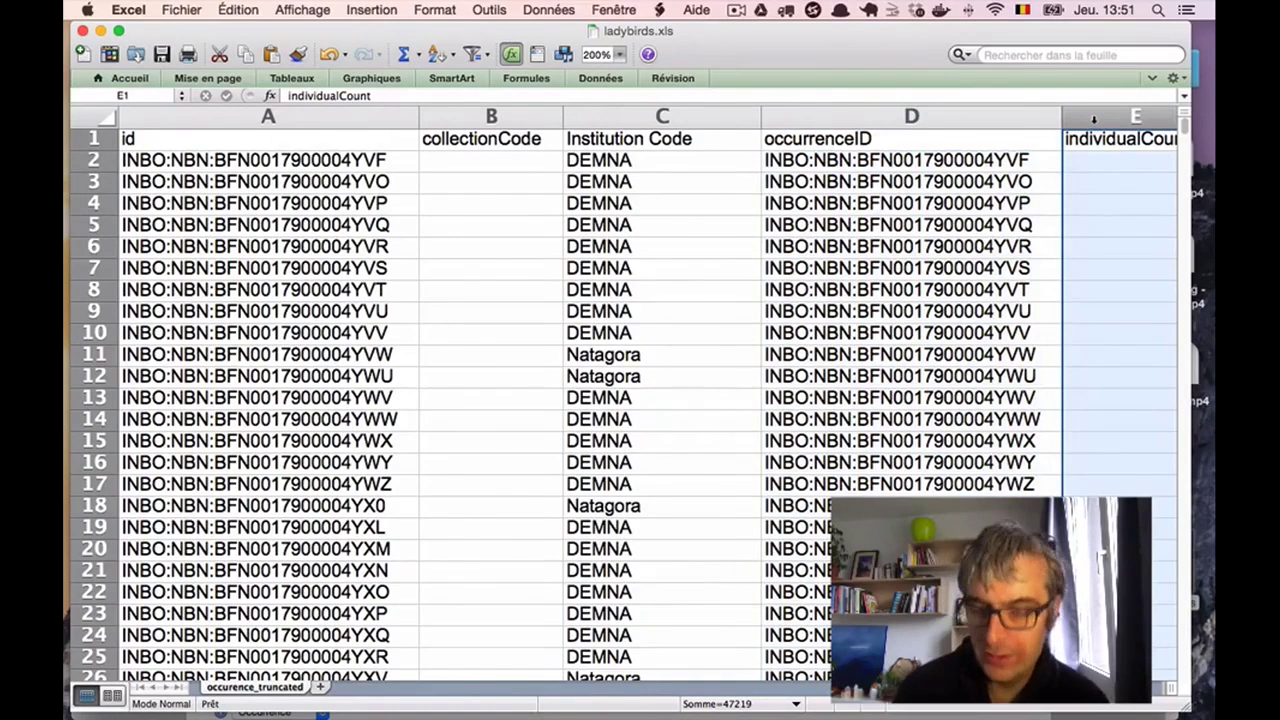
# Step: Inspect the lifeStage and associatedTaxa columns, reading down the first associatedTaxa rows
pyautogui.press('Right')
pyautogui.press('Right')
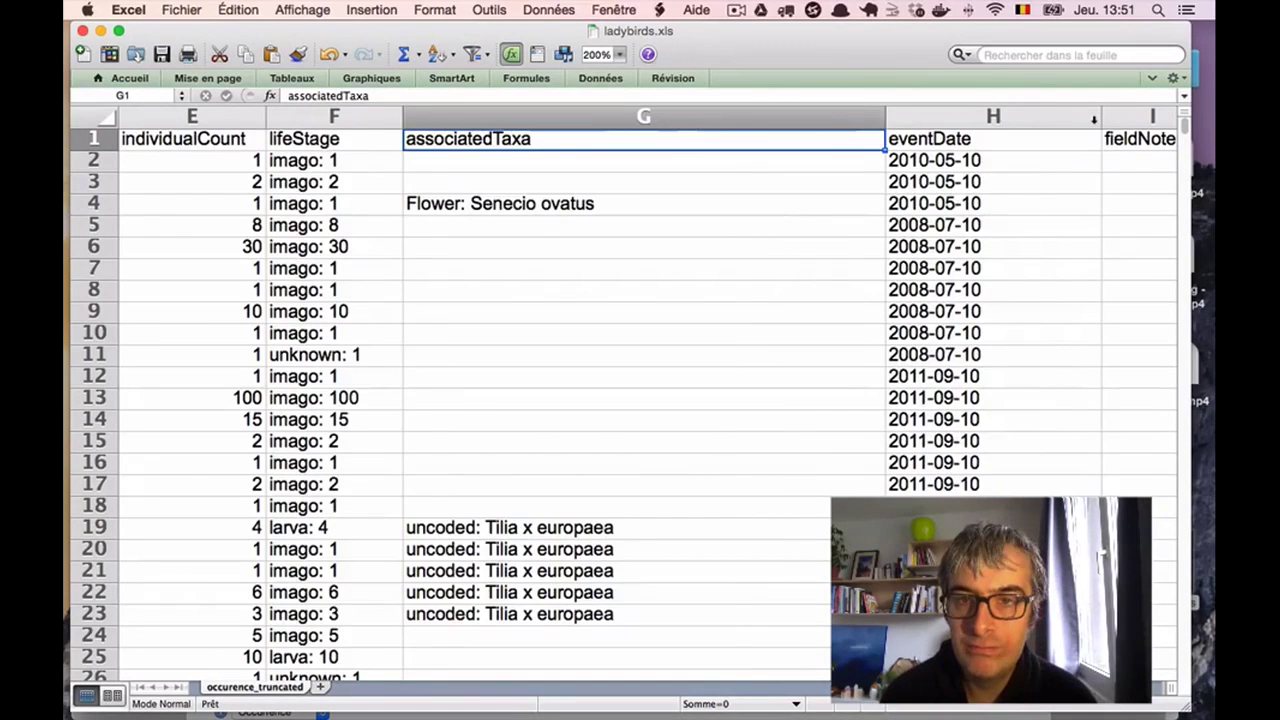
pyautogui.click(643, 160)
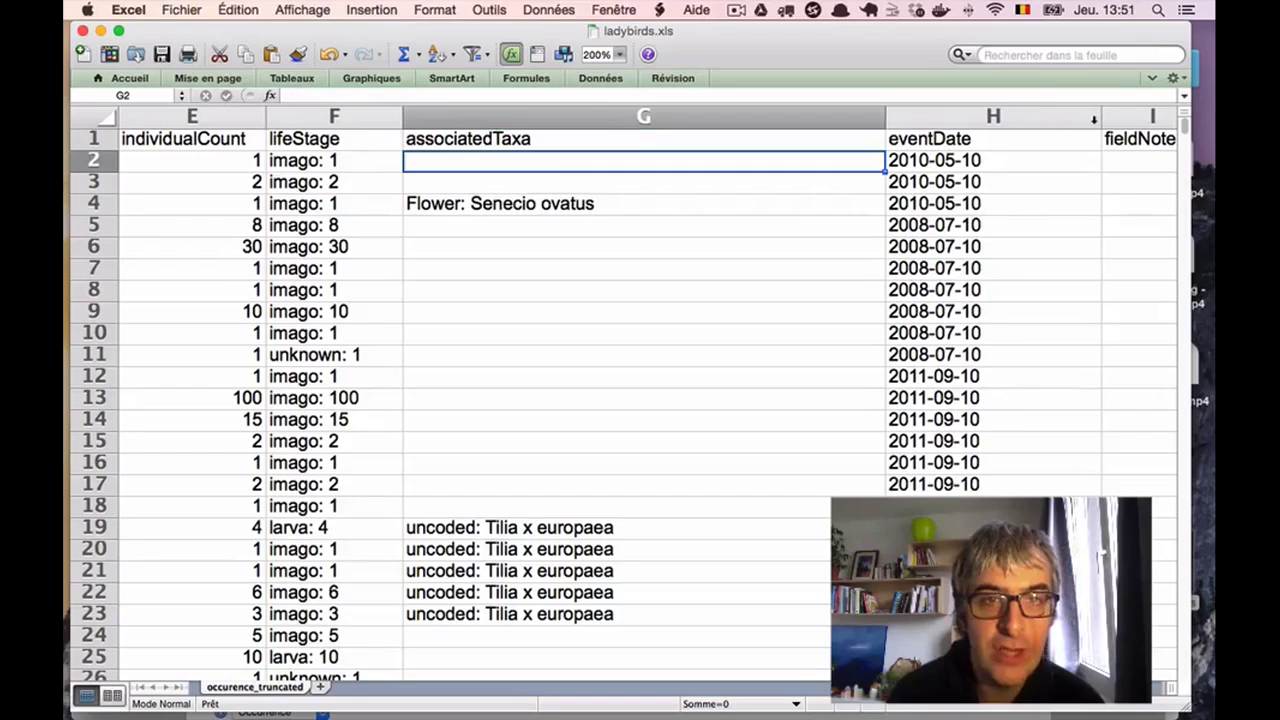
pyautogui.press('Down')
pyautogui.press('Down')
pyautogui.press('Down')
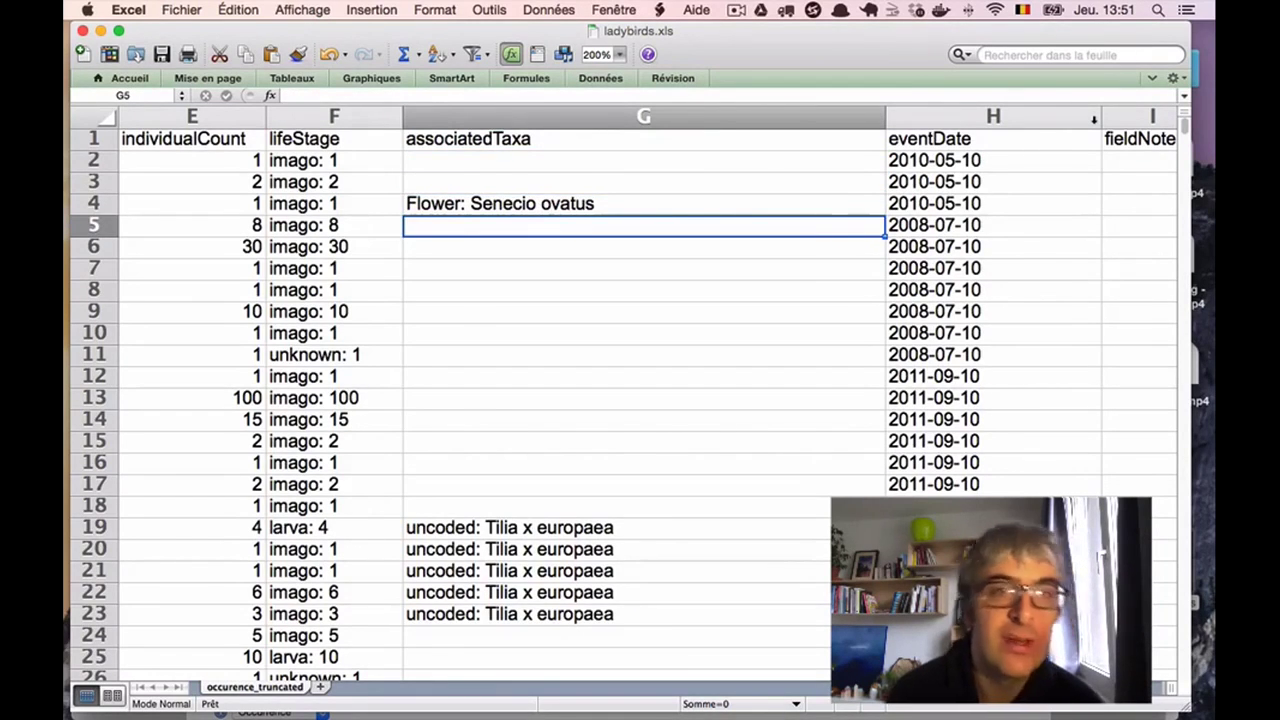
pyautogui.press('Down')
pyautogui.press('Down')
pyautogui.press('Down')
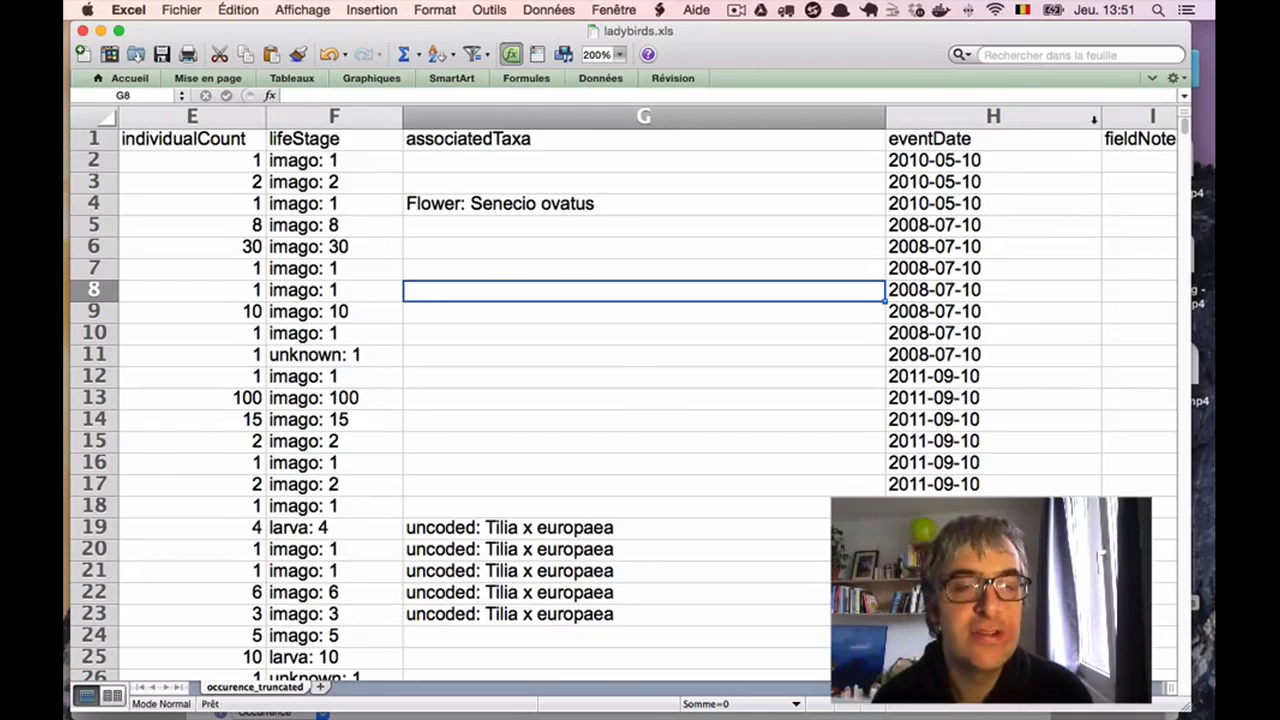
# Step: Review the eventDate, fieldNotes and countryCode columns
pyautogui.press('Right')
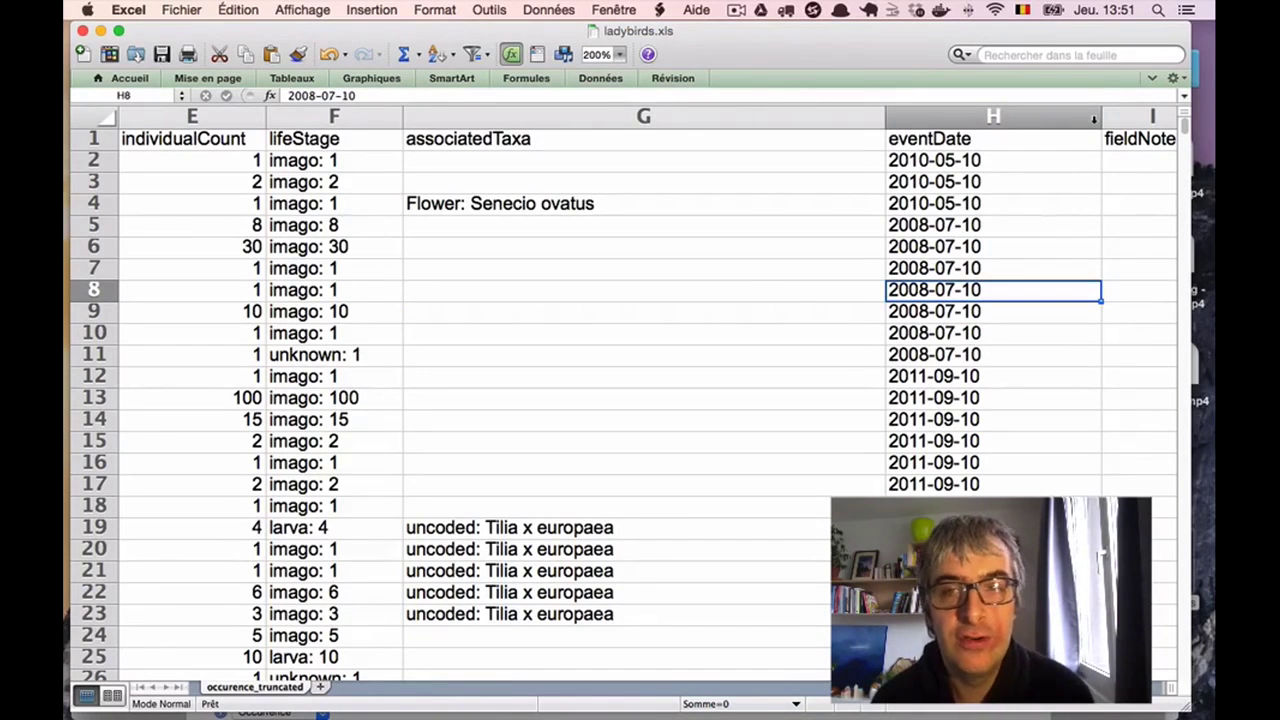
pyautogui.press('Up')
pyautogui.press('Up')
pyautogui.press('Up')
pyautogui.press('Right')
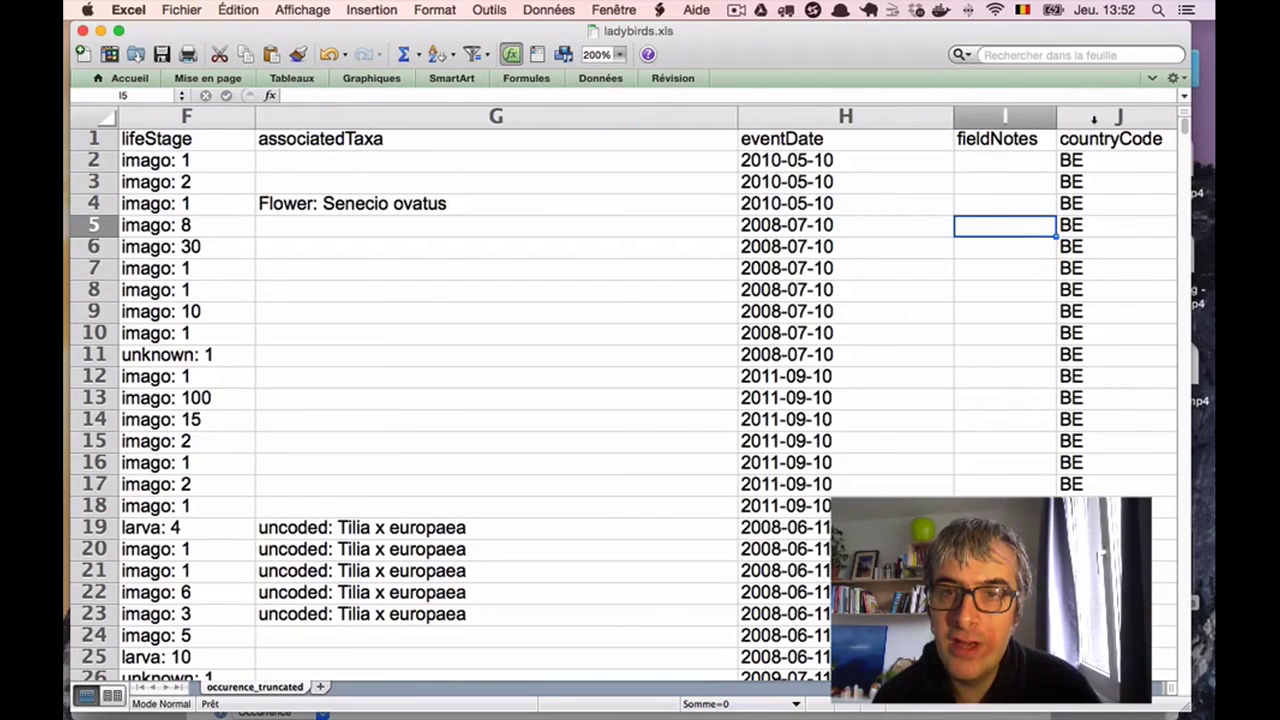
pyautogui.press('Right')
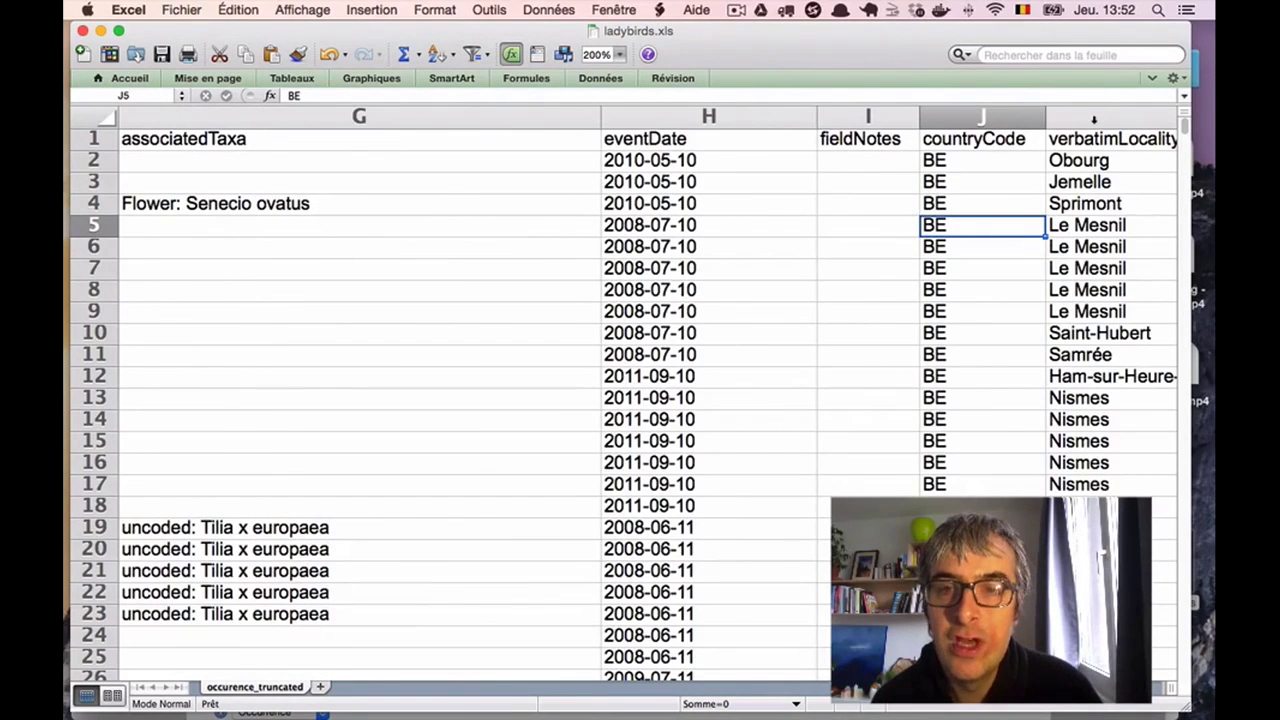
# Step: Read down the verbatimLocality column and check the matching Lat and Lon coordinates
pyautogui.press('Right')
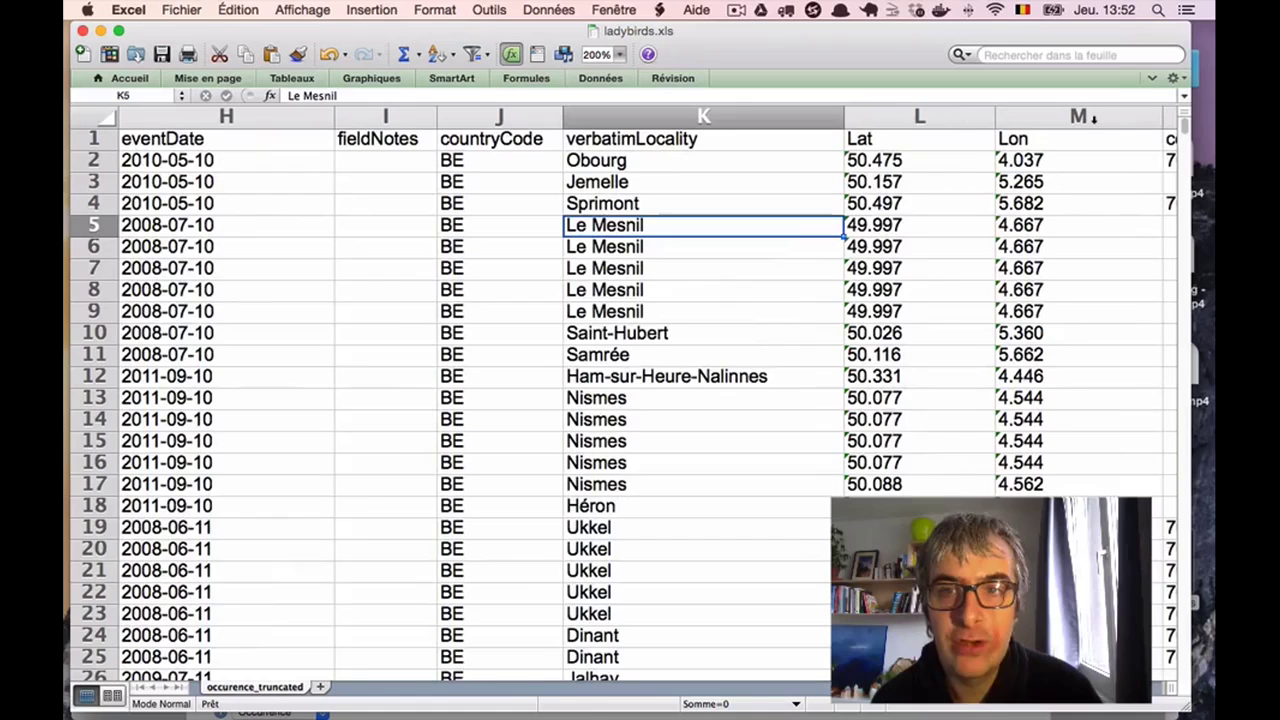
pyautogui.press('Down')
pyautogui.press('Down')
pyautogui.press('Down')
pyautogui.press('Down')
pyautogui.press('Down')
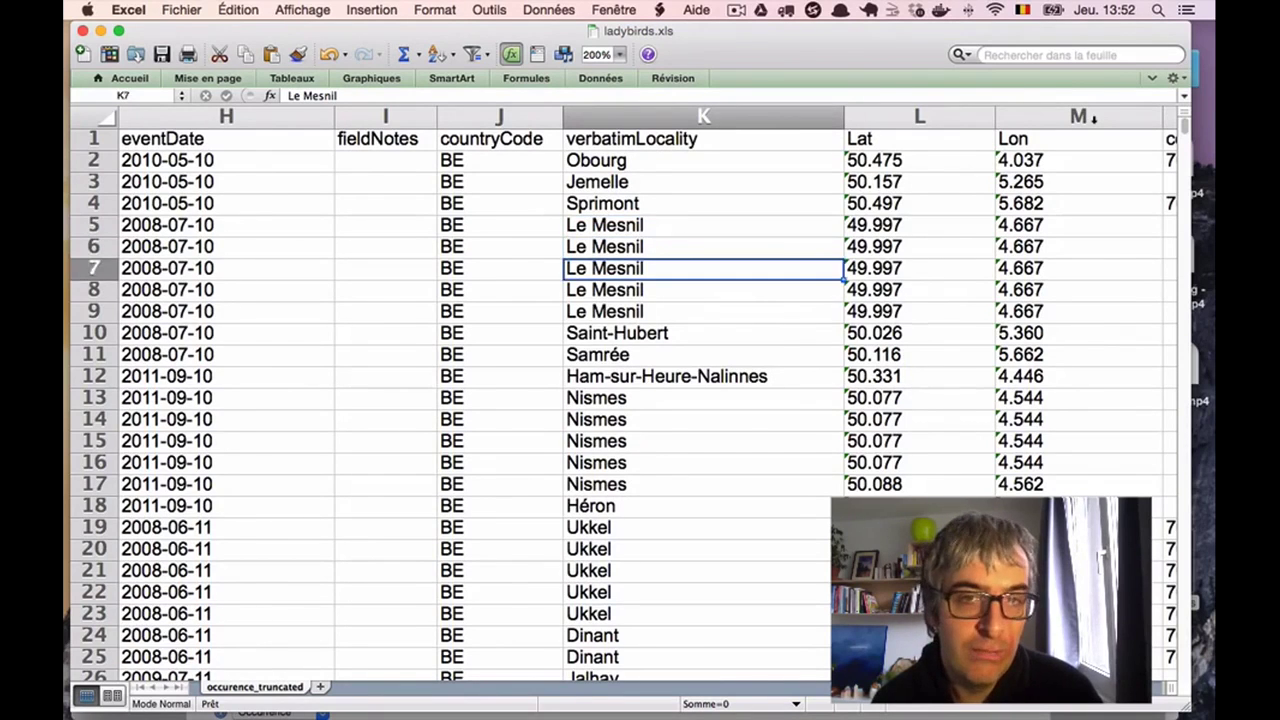
pyautogui.press('Right')
pyautogui.press('Right')
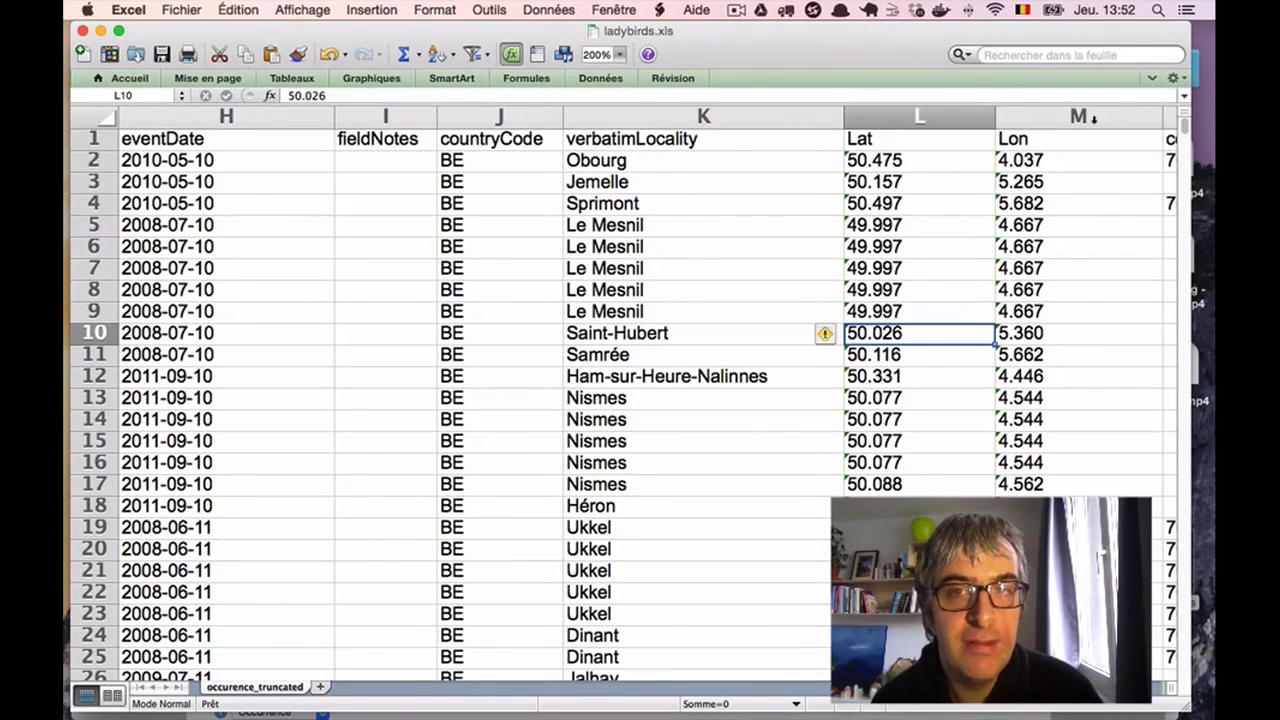
# Step: Examine the coordinateUncertaintyInMeters values in the first rows of the sheet
pyautogui.press('Right')
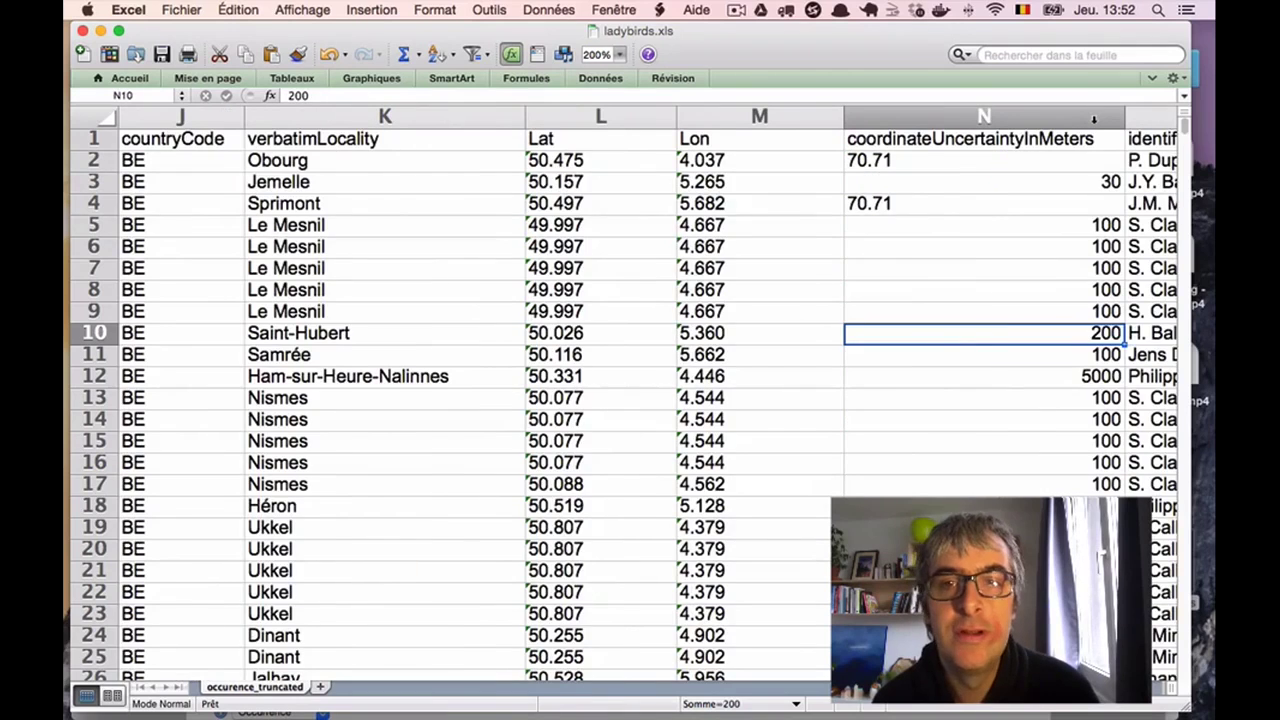
pyautogui.press('Up')
pyautogui.press('Up')
pyautogui.press('Up')
pyautogui.press('Up')
pyautogui.press('Up')
pyautogui.press('Up')
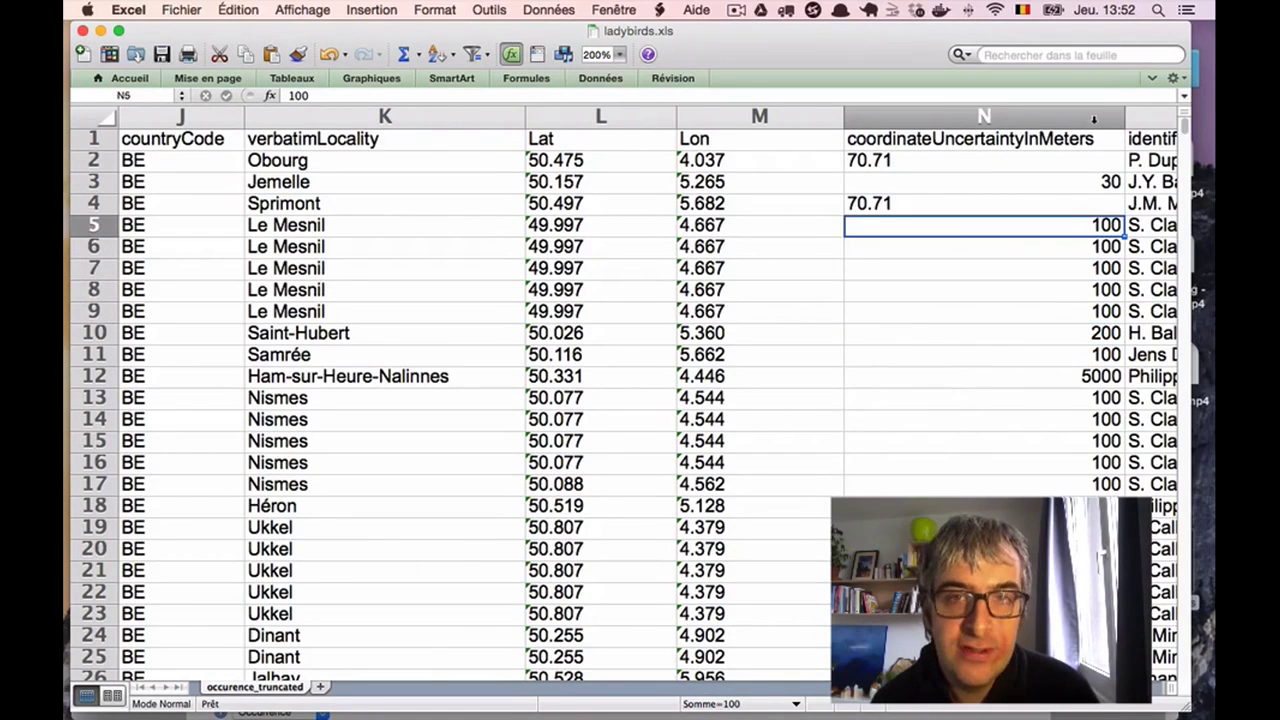
# Step: Inspect the identificator column and the scientificName column beside it
pyautogui.press('Right')
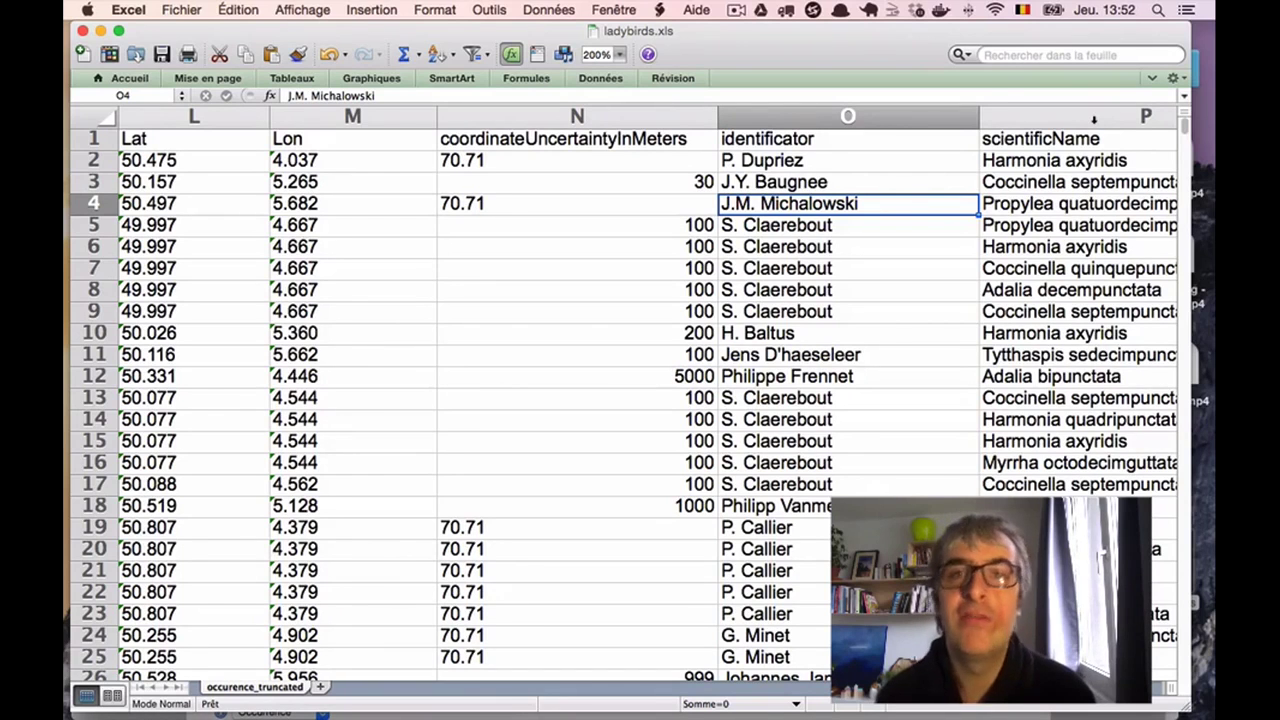
pyautogui.press('Up')
pyautogui.press('Up')
pyautogui.press('Down')
pyautogui.press('Down')
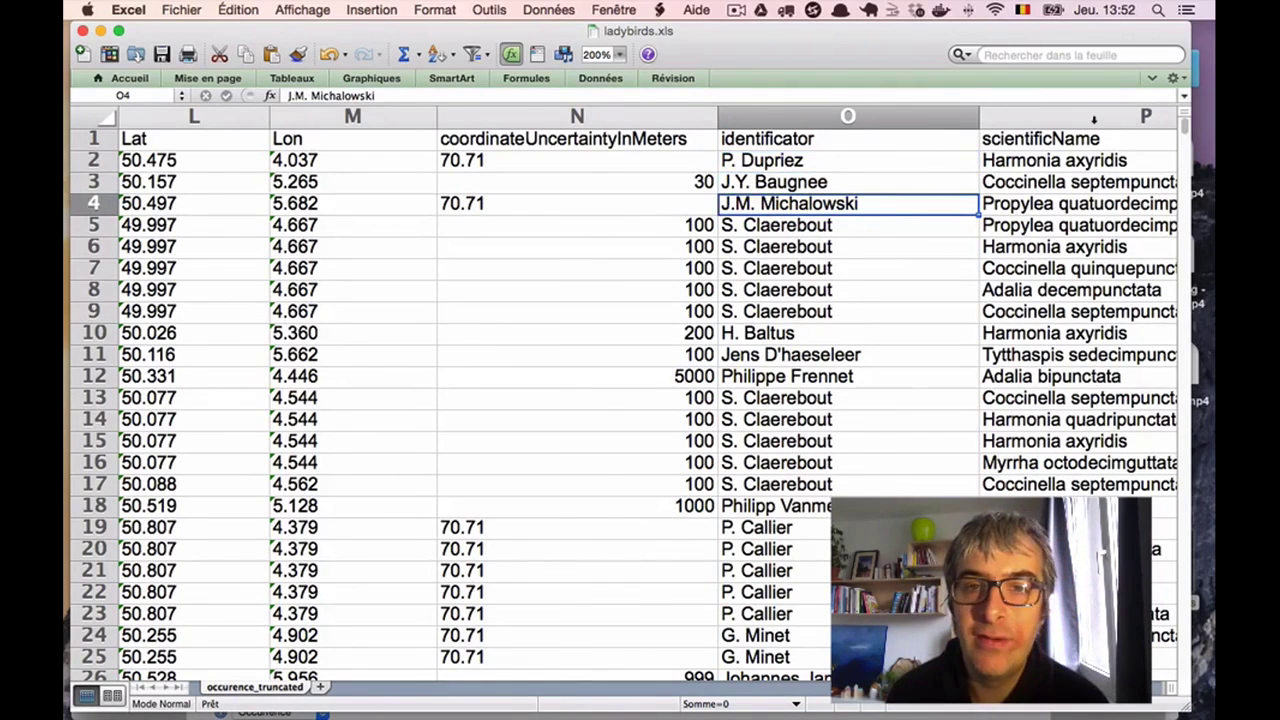
pyautogui.press('Right')
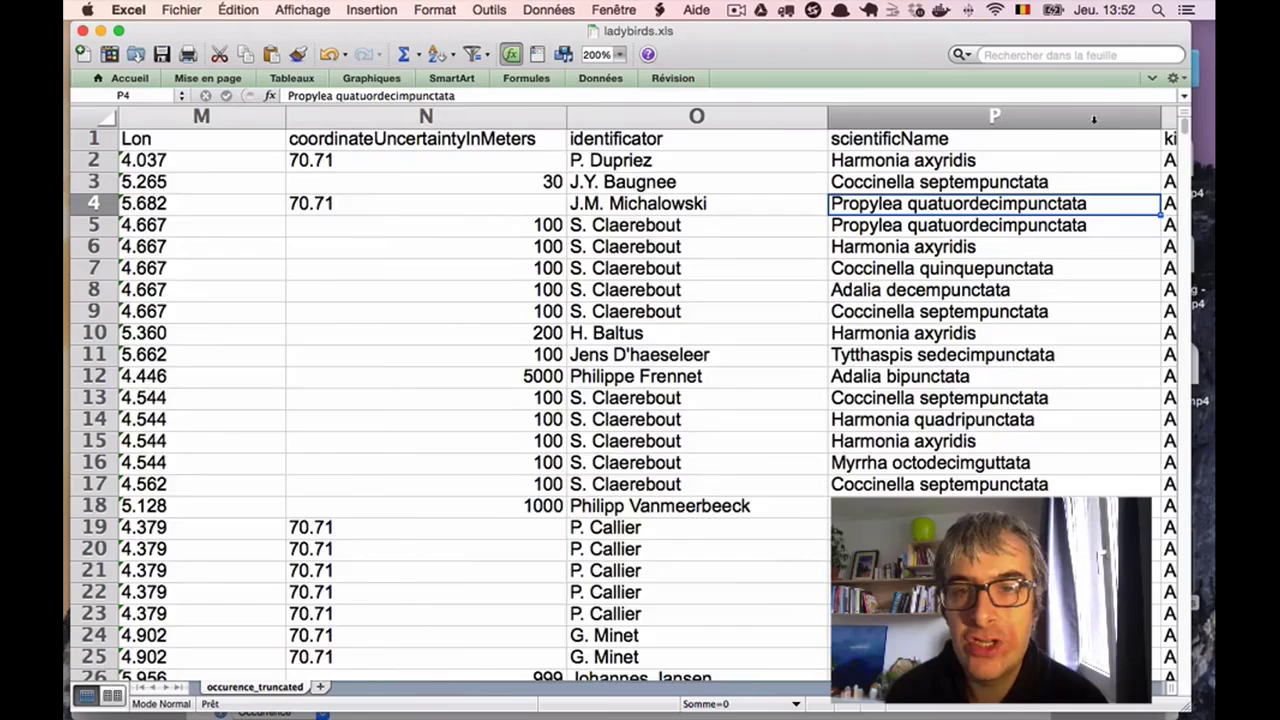
# Step: Review the taxonomy columns from kingdom through family, taxonRank and taxonomicStatus
pyautogui.press('Right')
pyautogui.press('Right')
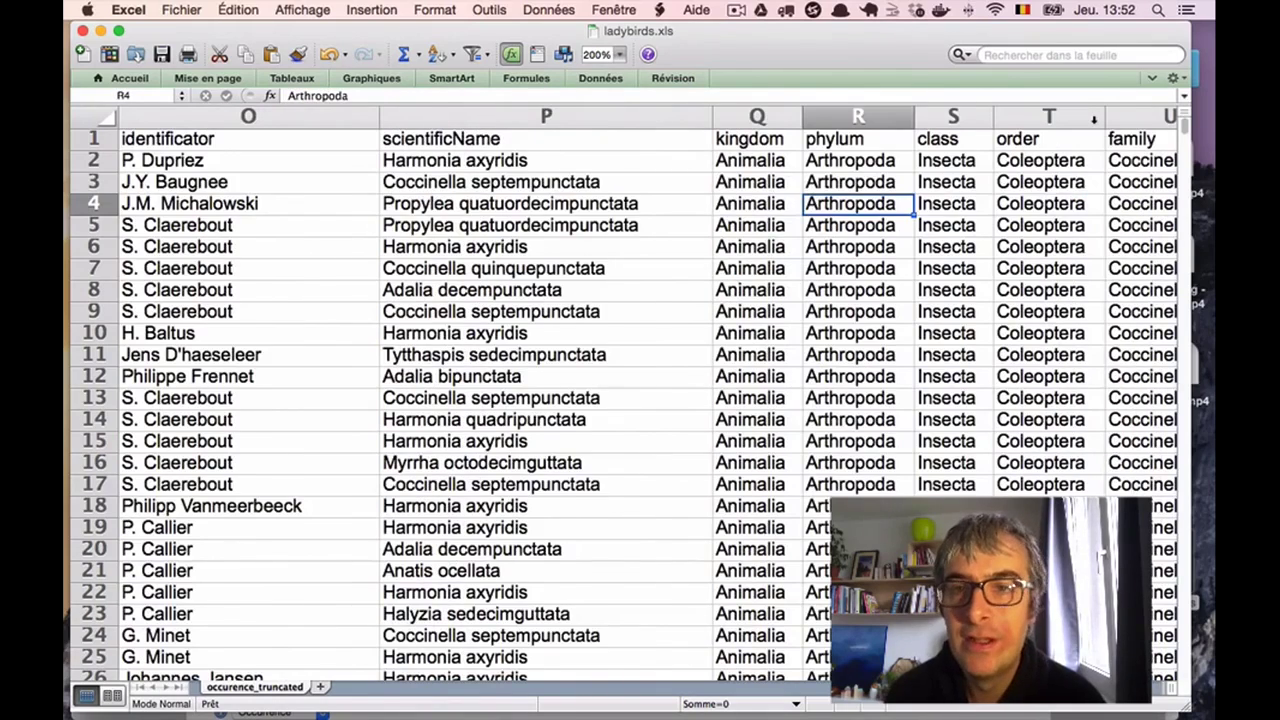
pyautogui.press('Right')
pyautogui.press('Right')
pyautogui.press('Right')
pyautogui.press('Right')
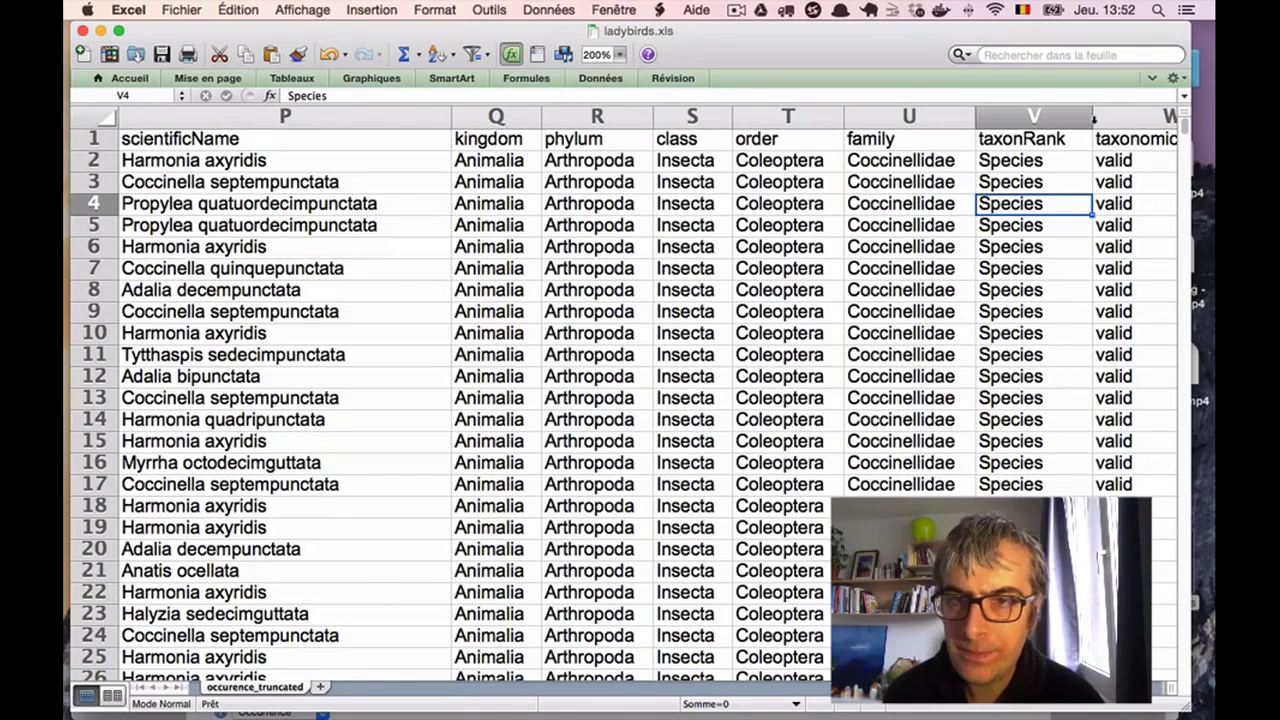
pyautogui.press('Right')
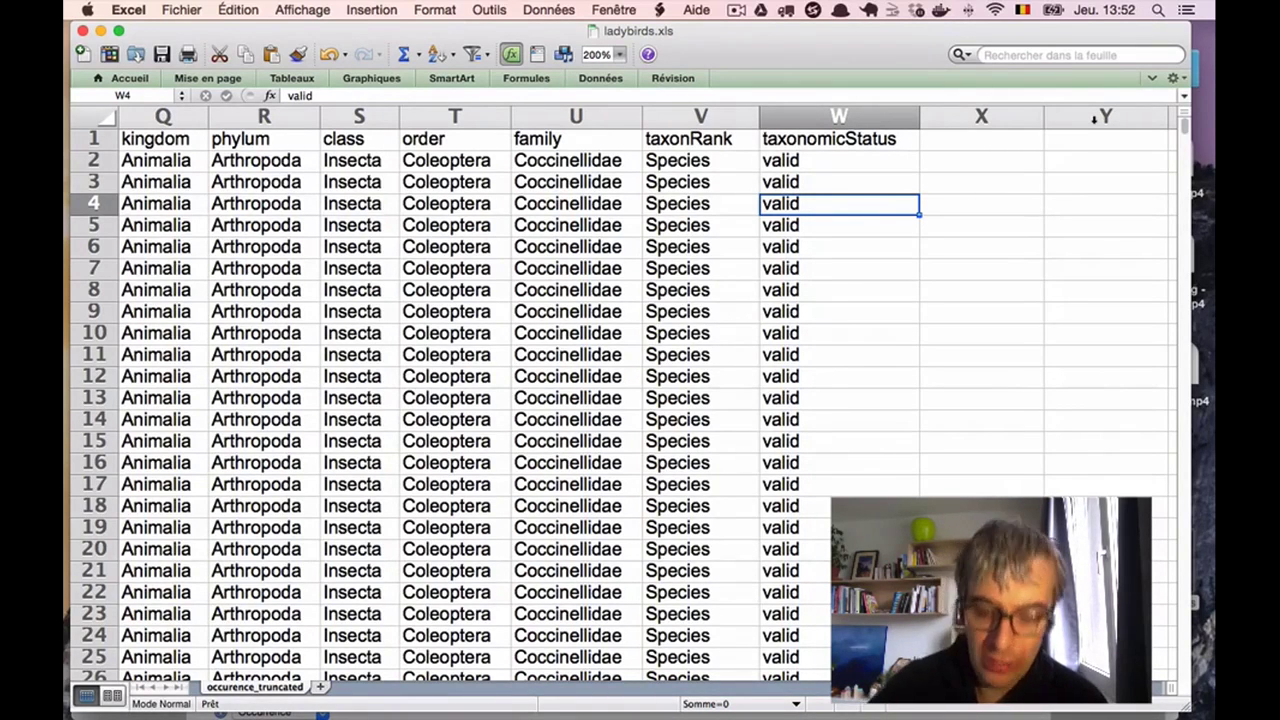
# Step: Look back over the columns from taxonomicStatus to the Lat and Lon coordinates
pyautogui.press('Left')
pyautogui.press('Left')
pyautogui.press('Left')
pyautogui.press('Left')
pyautogui.press('Left')
pyautogui.press('Left')
pyautogui.press('Left')
pyautogui.press('Left')
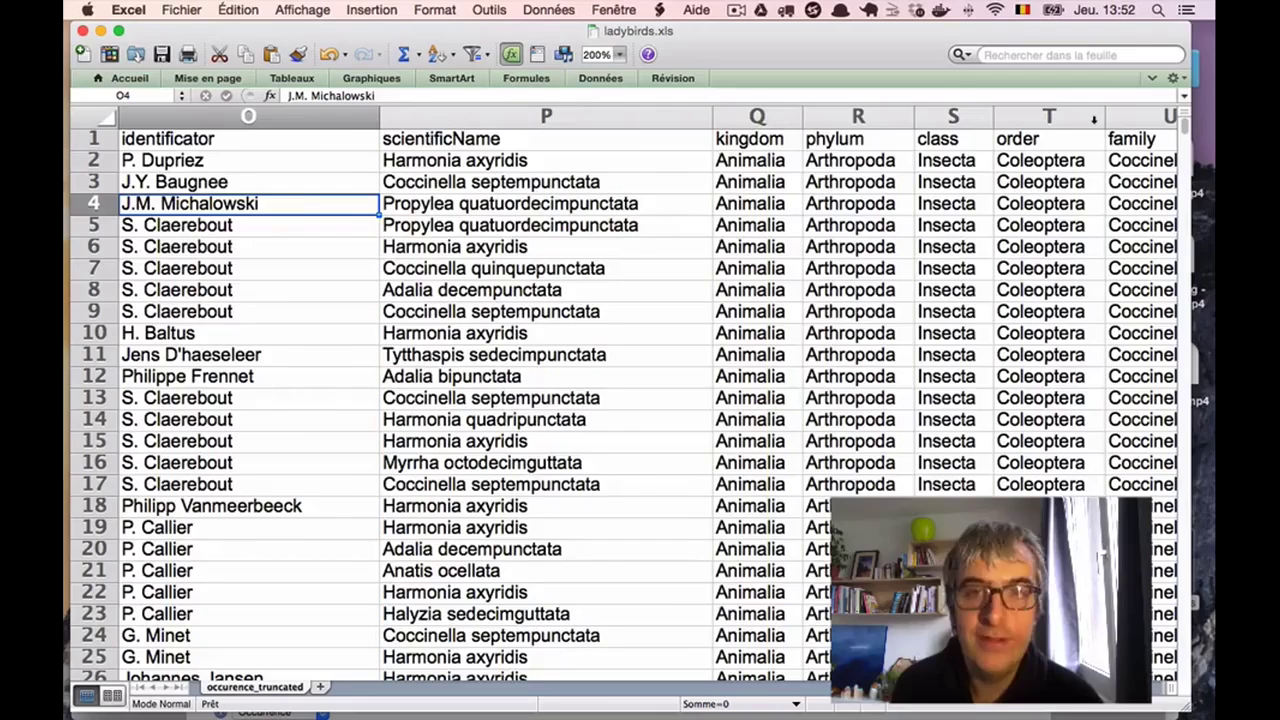
pyautogui.press('Left')
pyautogui.press('Left')
pyautogui.press('Left')
pyautogui.press('Left')
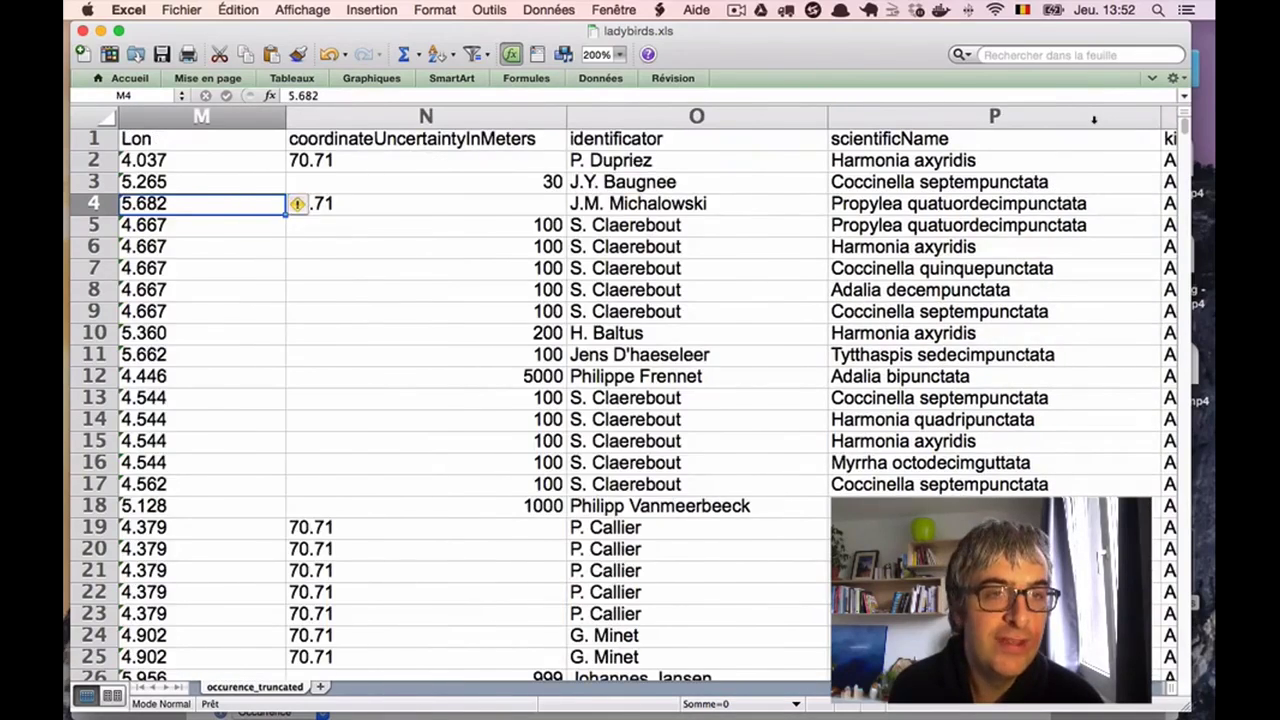
pyautogui.press('Left')
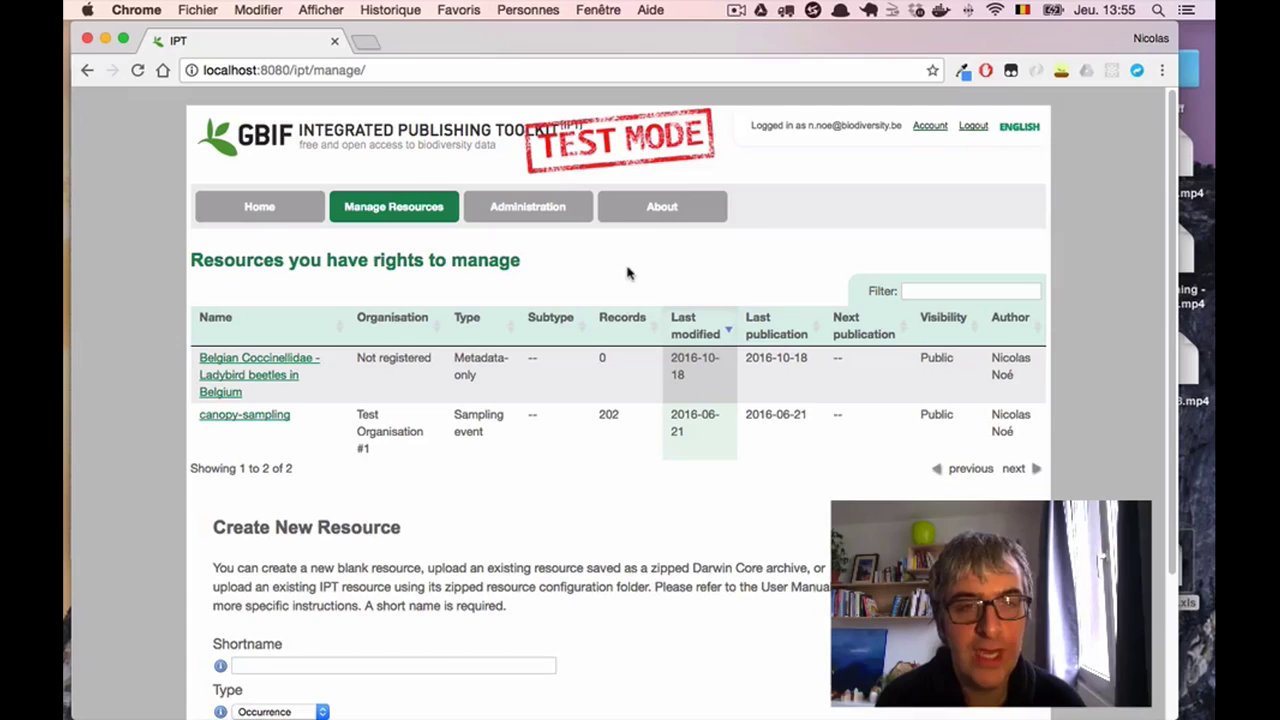
# Step: In the IPT in Chrome, open the Belgian Coccinellidae - Ladybird beetles in Belgium resource from the managed resources
pyautogui.click(408, 214)
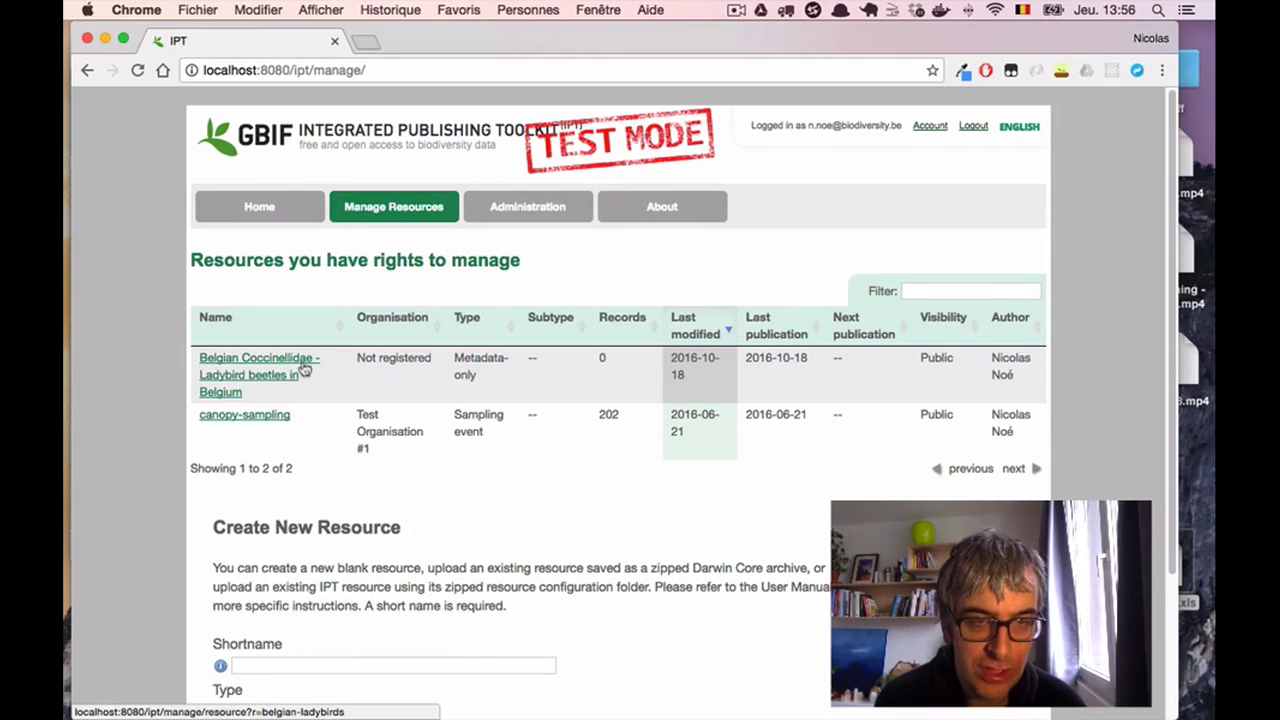
pyautogui.click(298, 370)
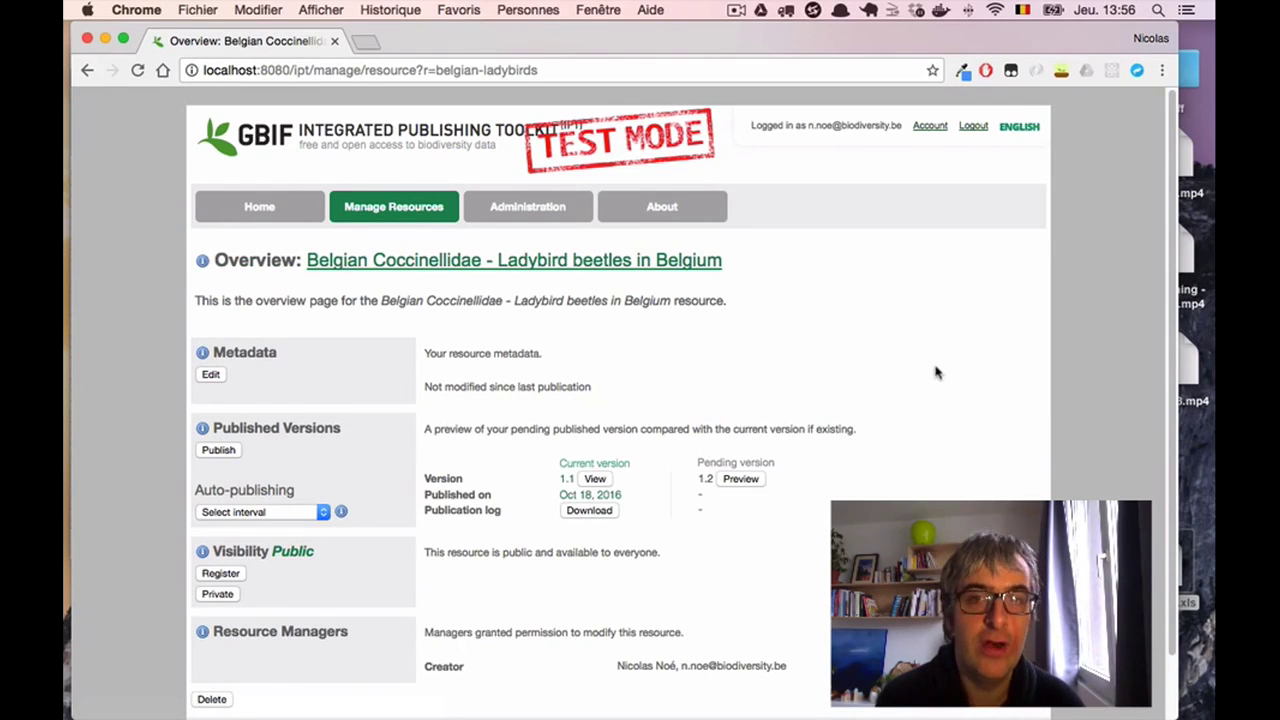
# Step: Look over the sections of the resource's overview page and open its metadata for editing
pyautogui.scroll(-1, 936, 374)
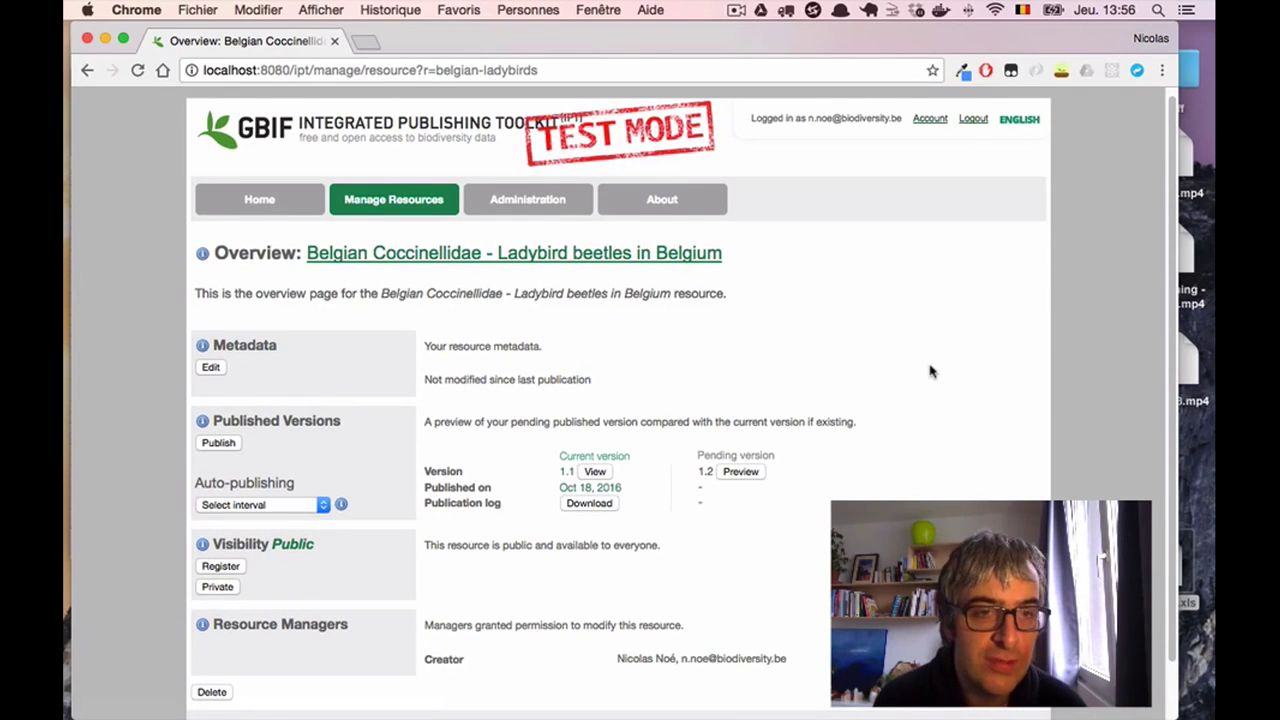
pyautogui.scroll(-1, 930, 372)
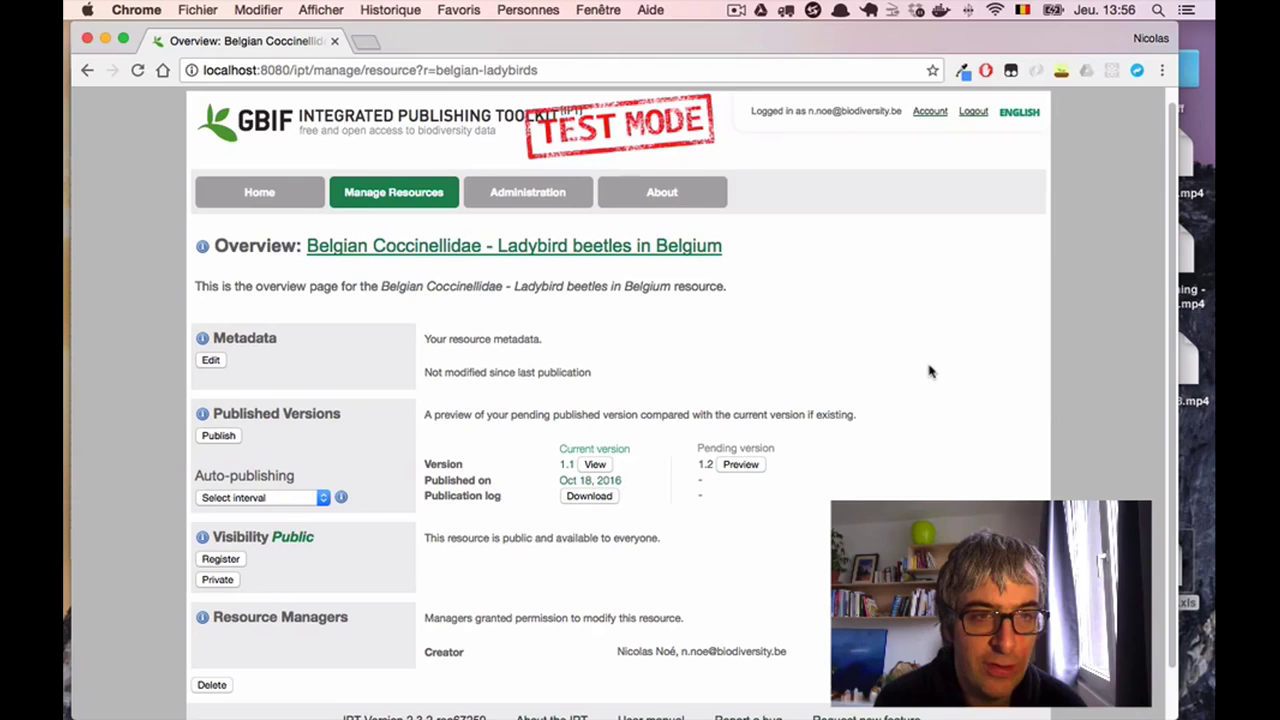
pyautogui.scroll(-5, 930, 371)
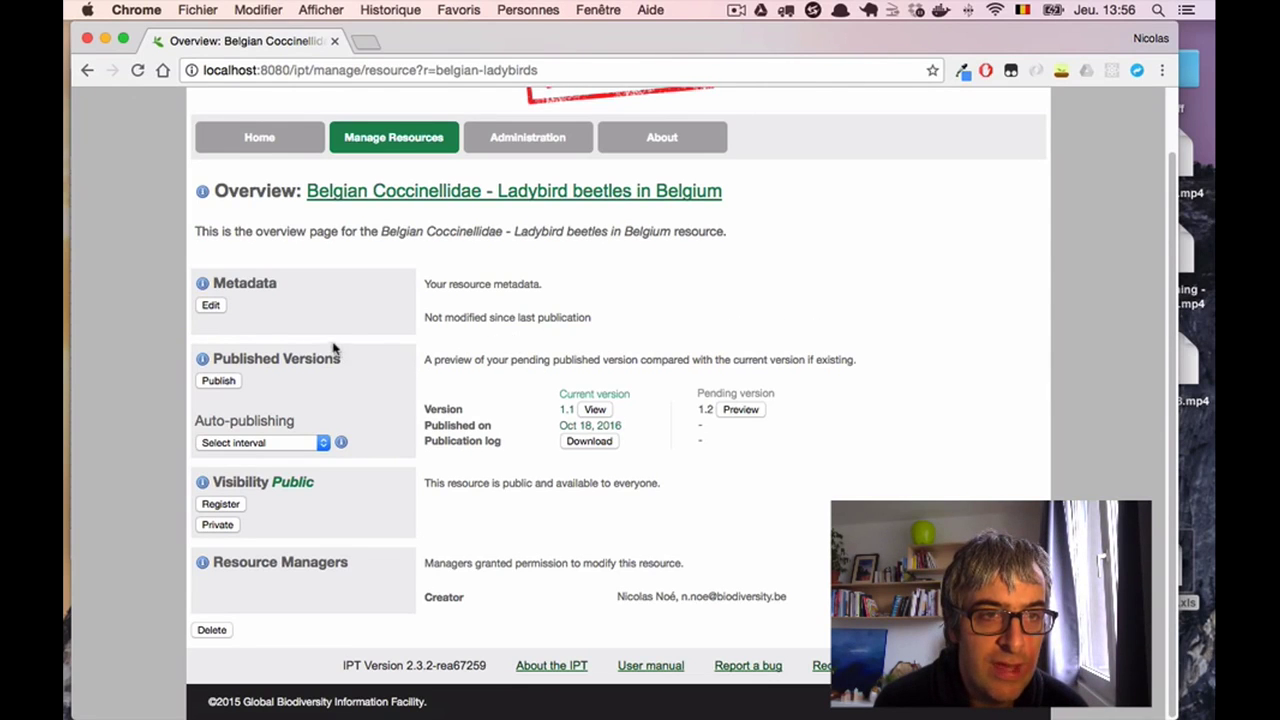
pyautogui.click(213, 306)
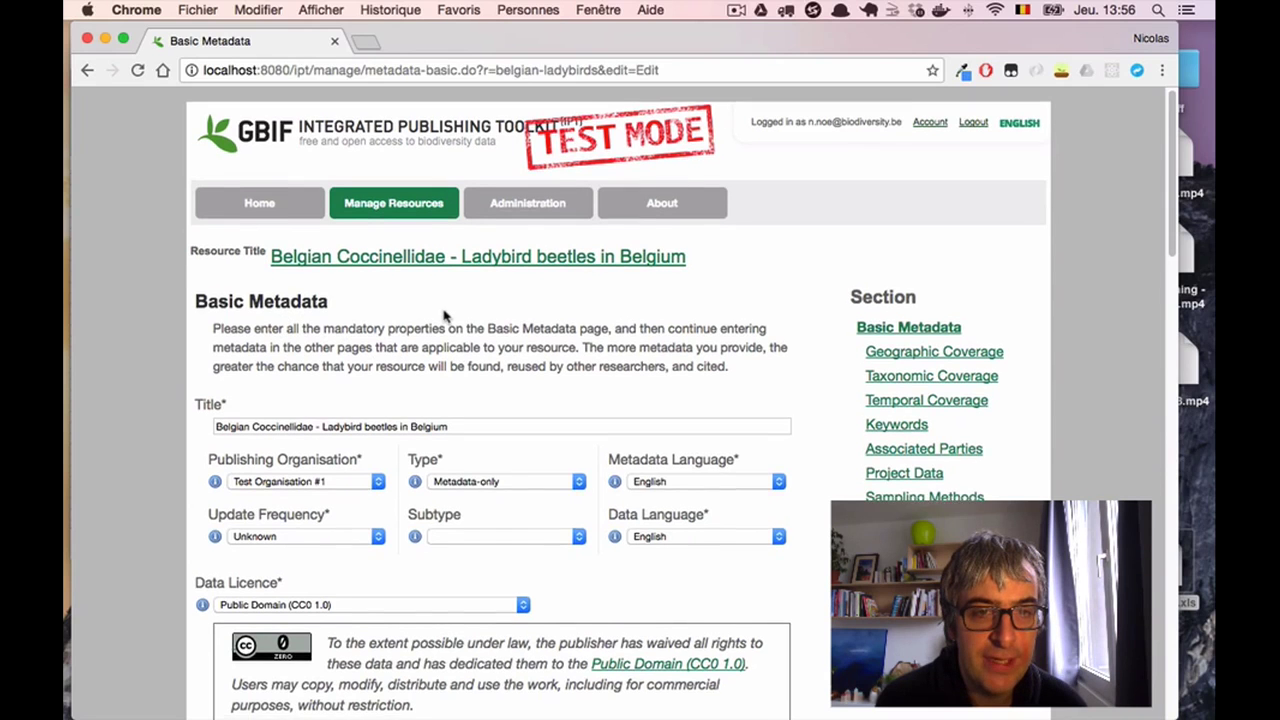
# Step: Set the resource type to Occurrence in the basic metadata and save the section
pyautogui.scroll(-1, 445, 315)
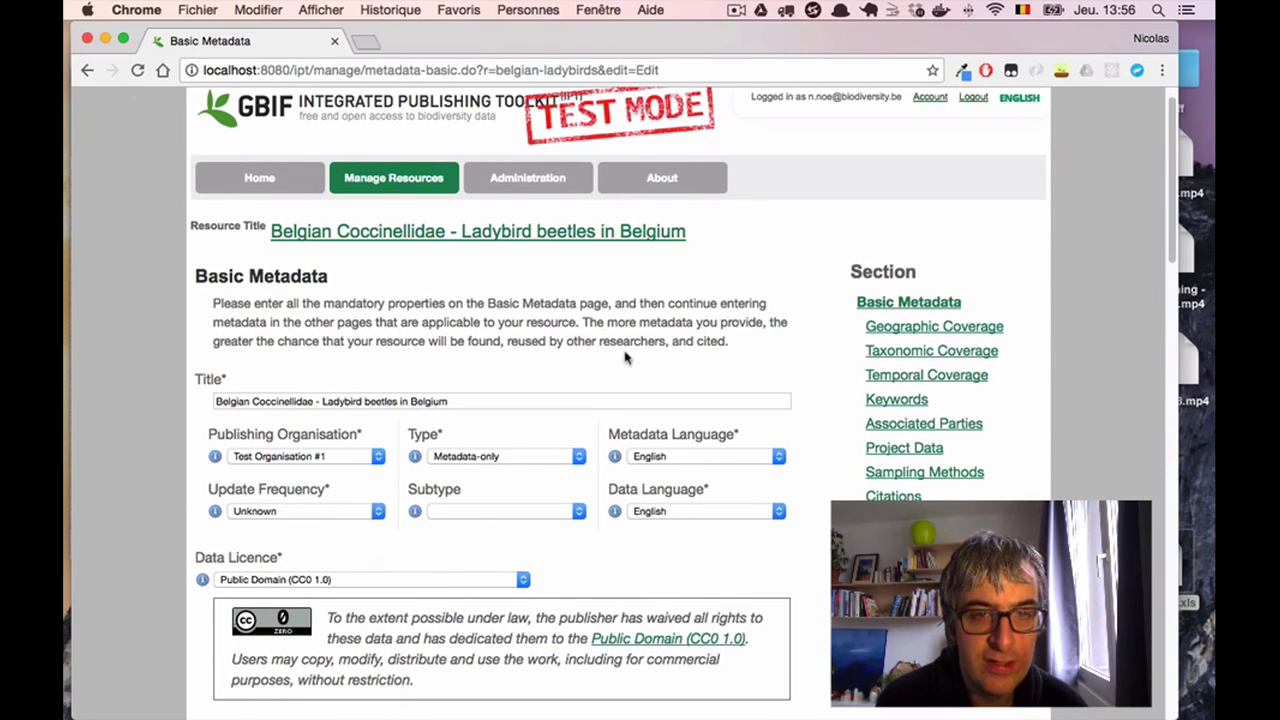
pyautogui.scroll(-2, 622, 358)
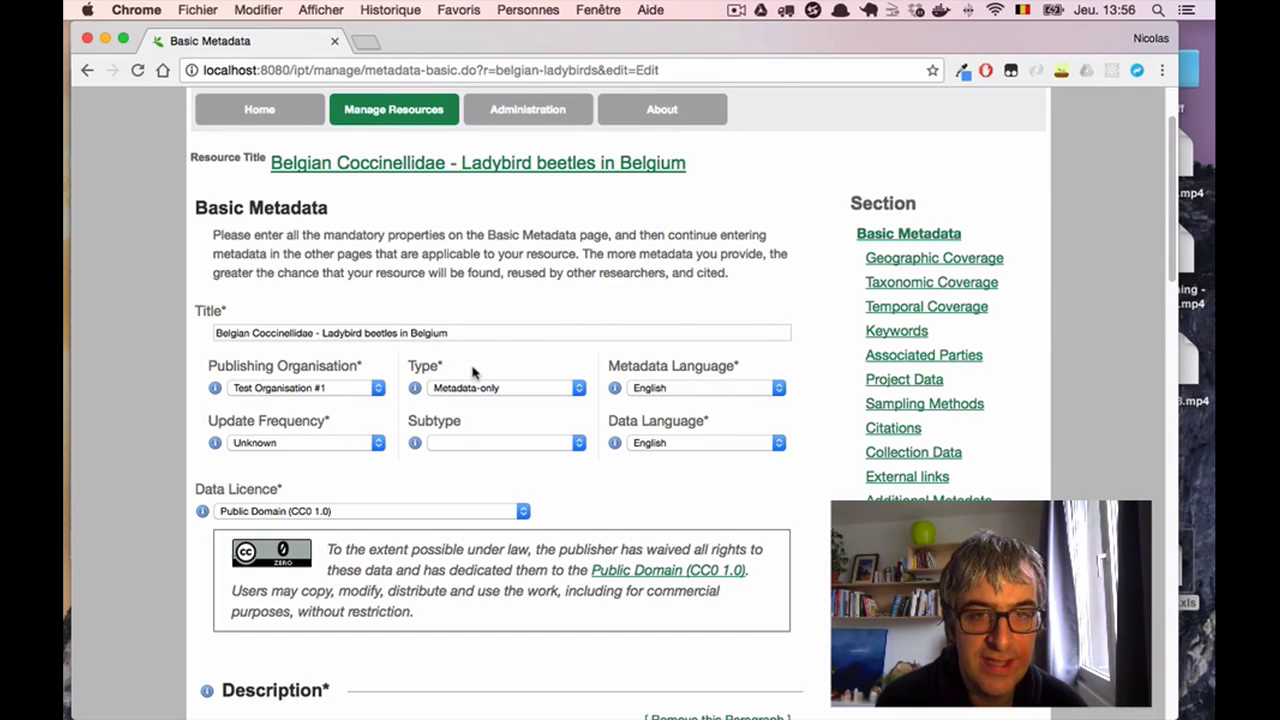
pyautogui.click(572, 396)
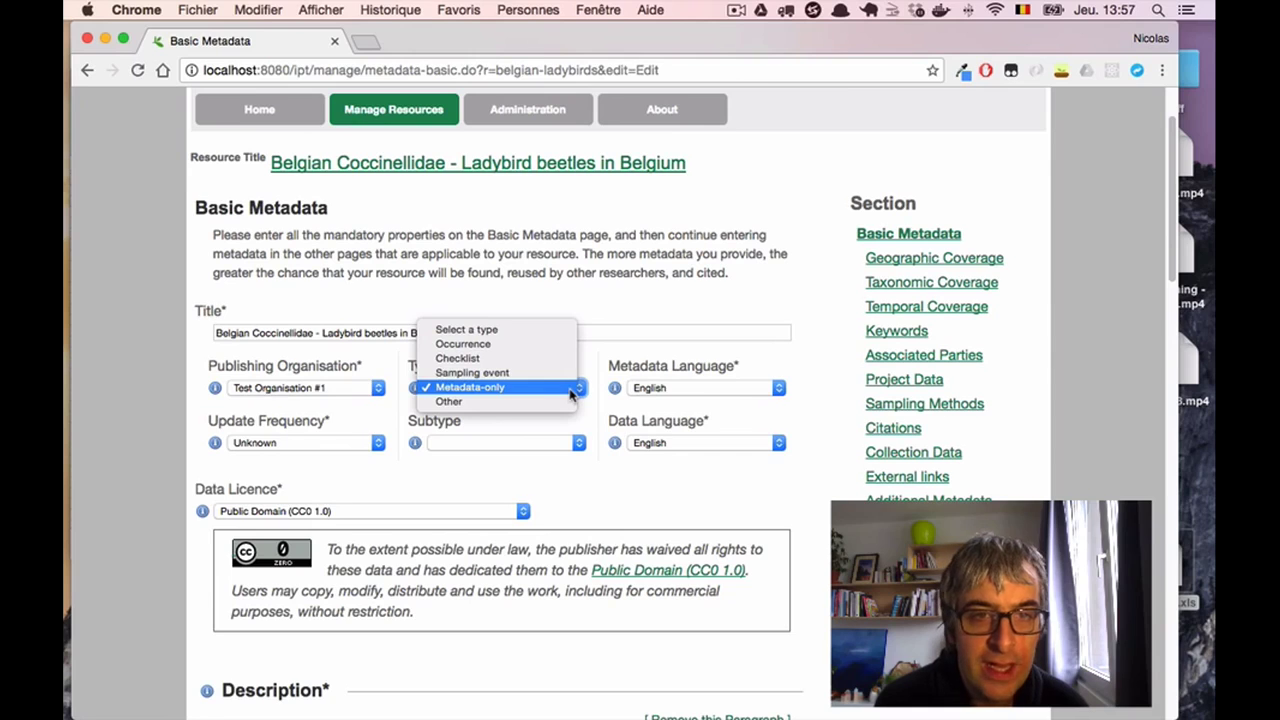
pyautogui.click(505, 345)
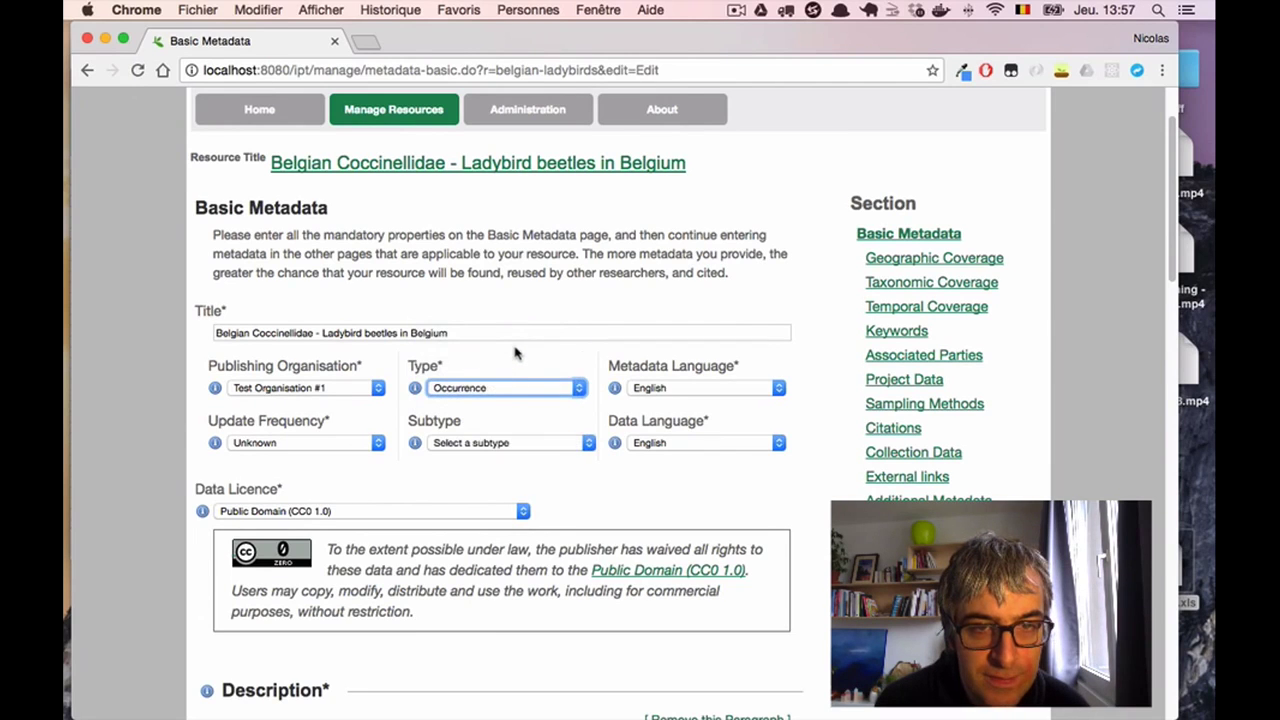
pyautogui.click(529, 357)
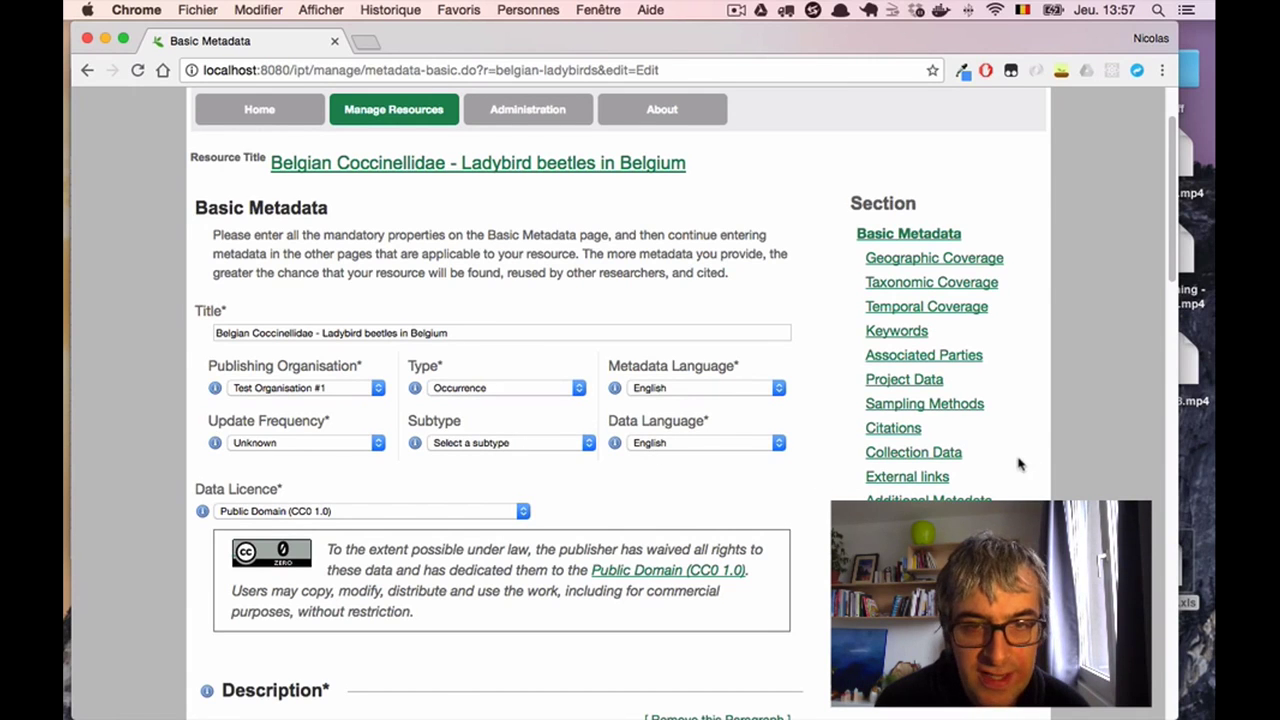
pyautogui.scroll(-5, 1018, 462)
pyautogui.scroll(-18, 1015, 461)
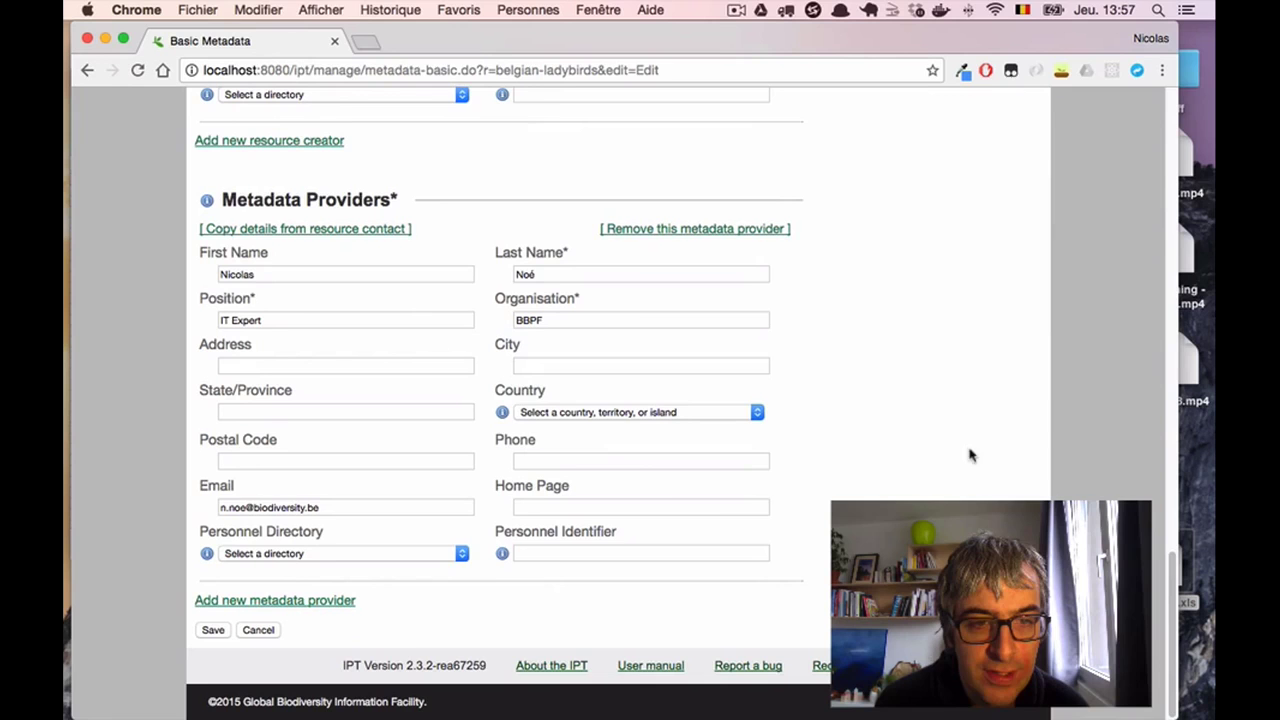
pyautogui.click(212, 631)
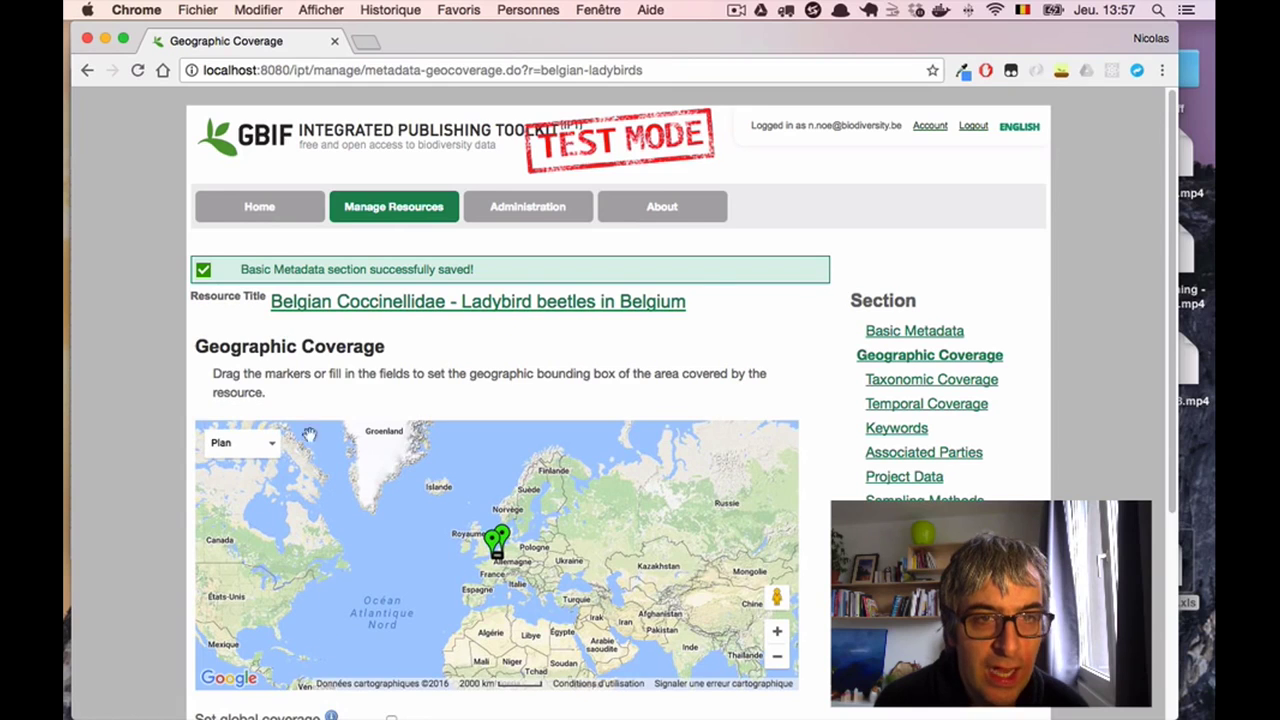
# Step: Return to the overview of the Belgian Coccinellidae resource from the managed resources, at its Source Data section
pyautogui.click(393, 207)
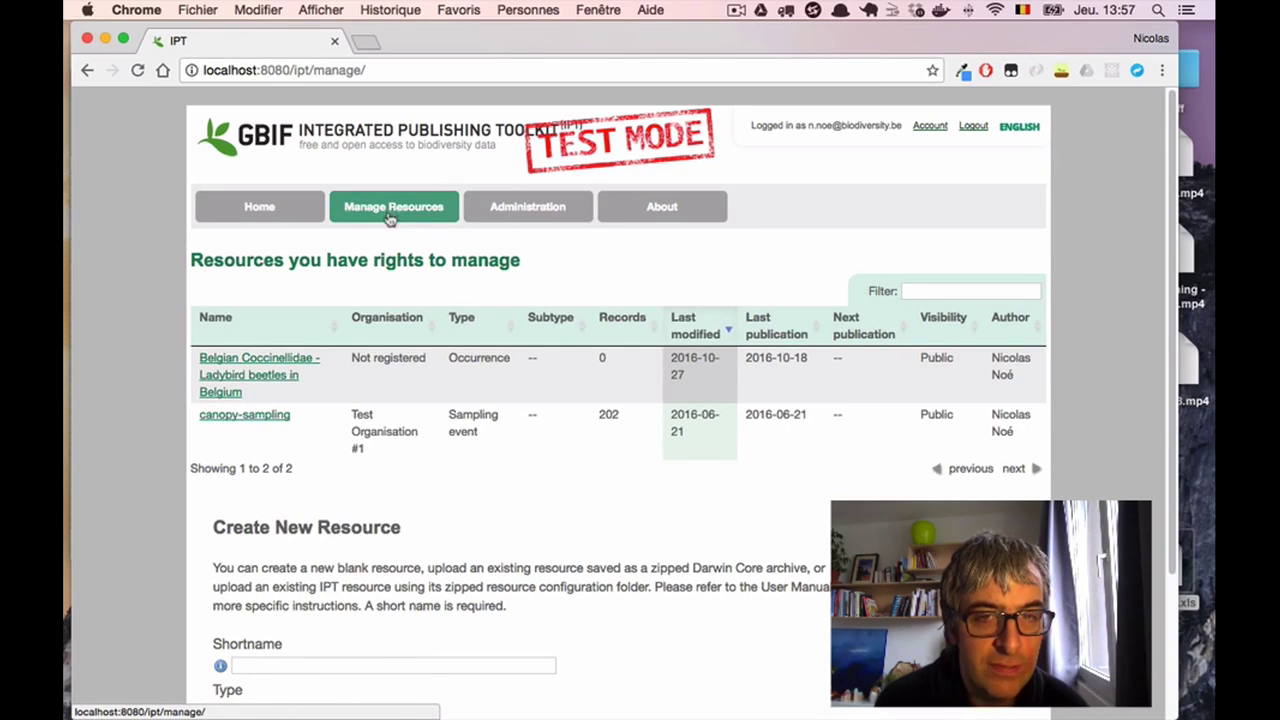
pyautogui.click(292, 362)
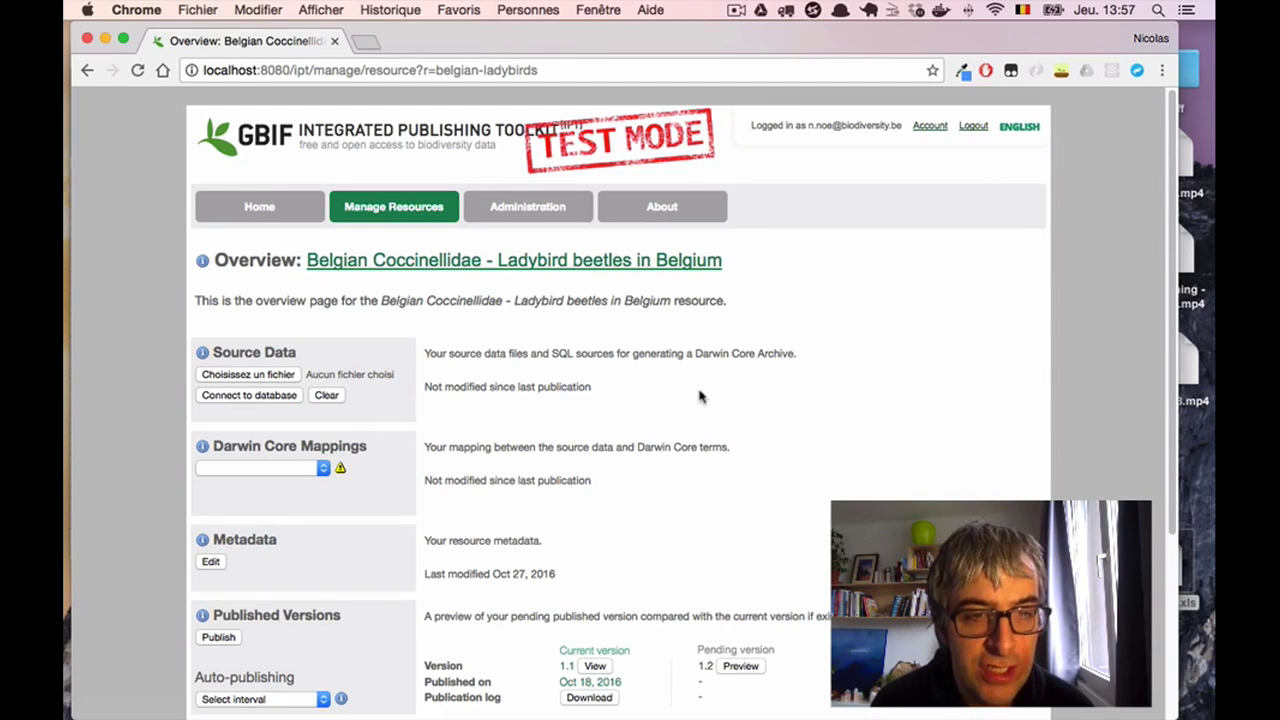
pyautogui.scroll(-1, 700, 399)
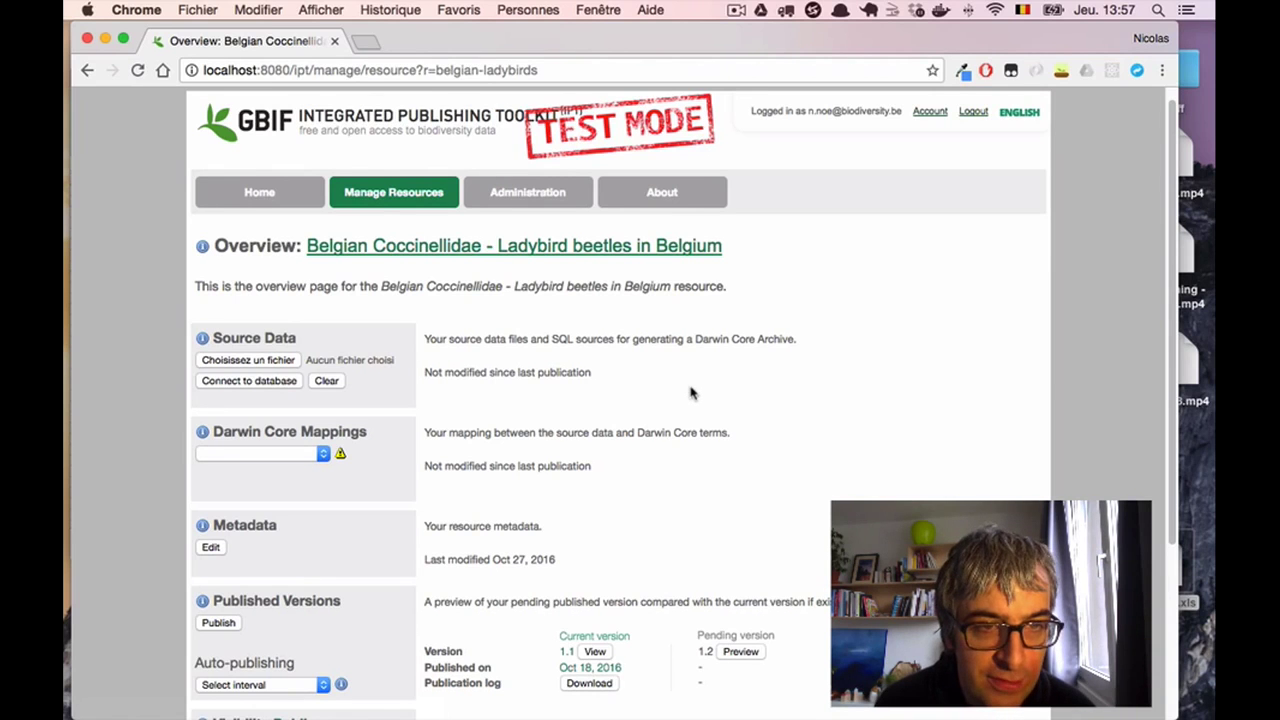
pyautogui.scroll(-3, 676, 388)
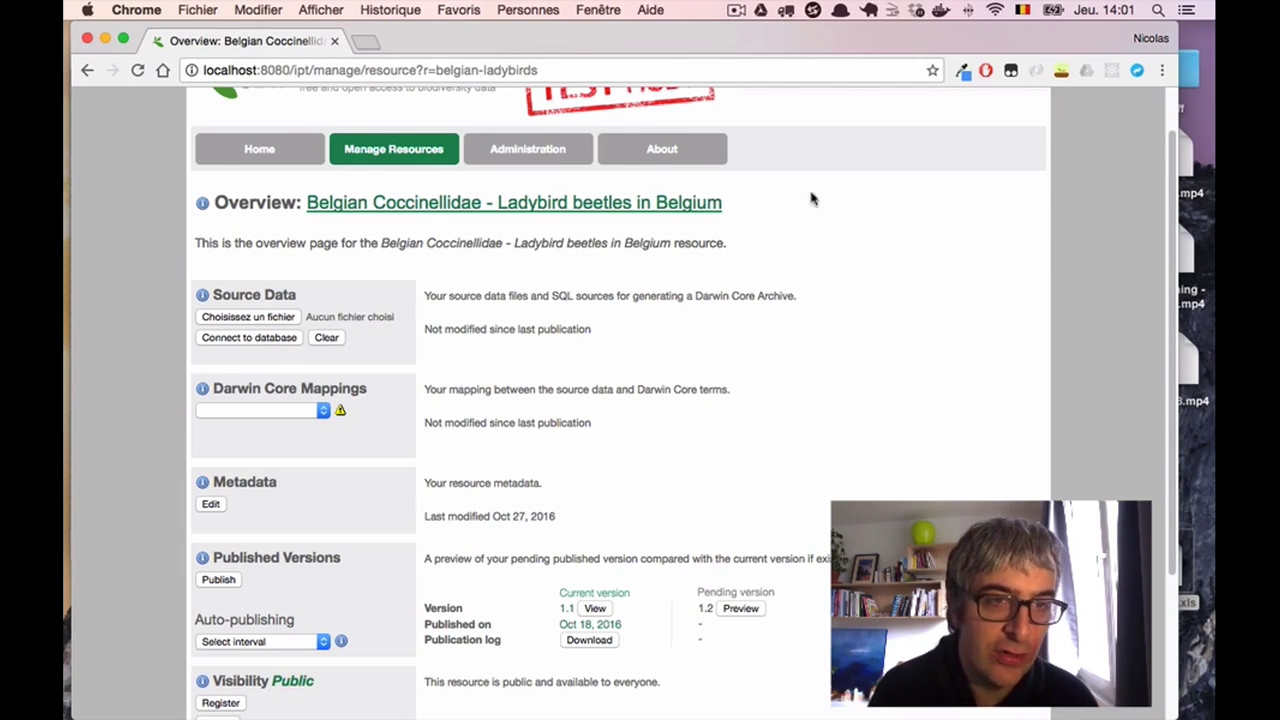
# Step: Choose ladybirds.xls from the Bureau folder as the source data file and add it to the resource
pyautogui.click(251, 321)
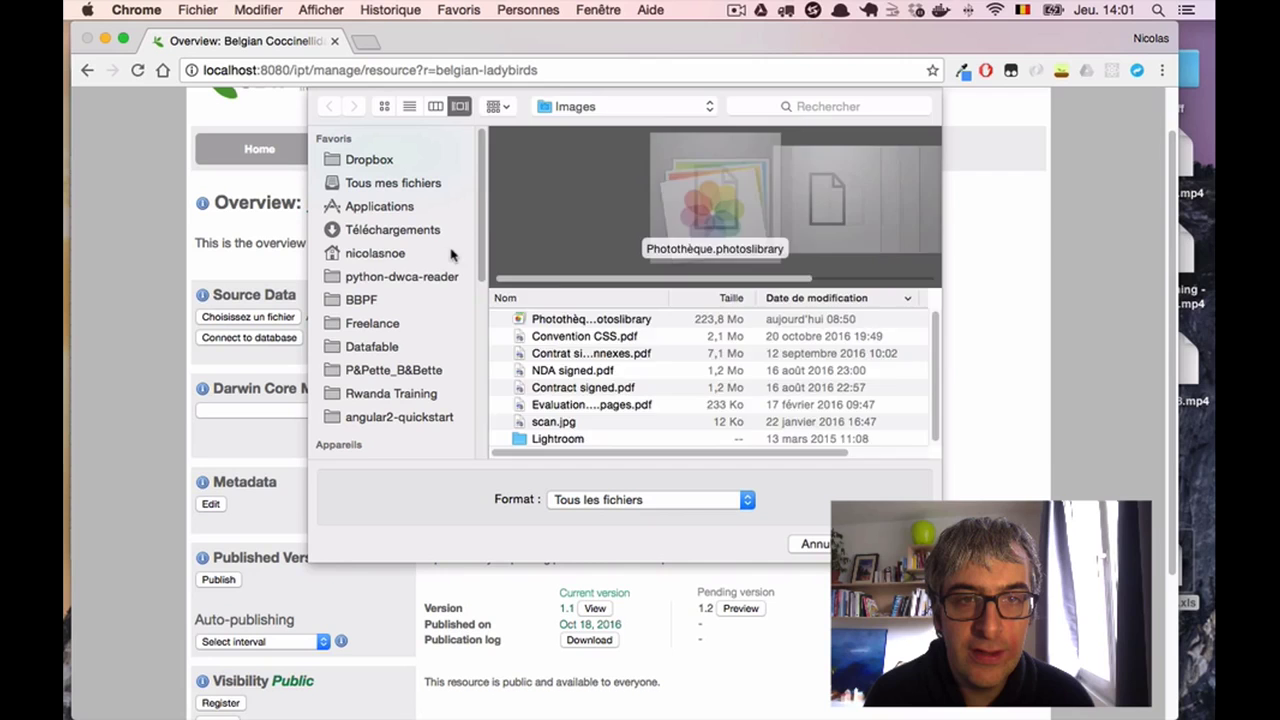
pyautogui.click(440, 255)
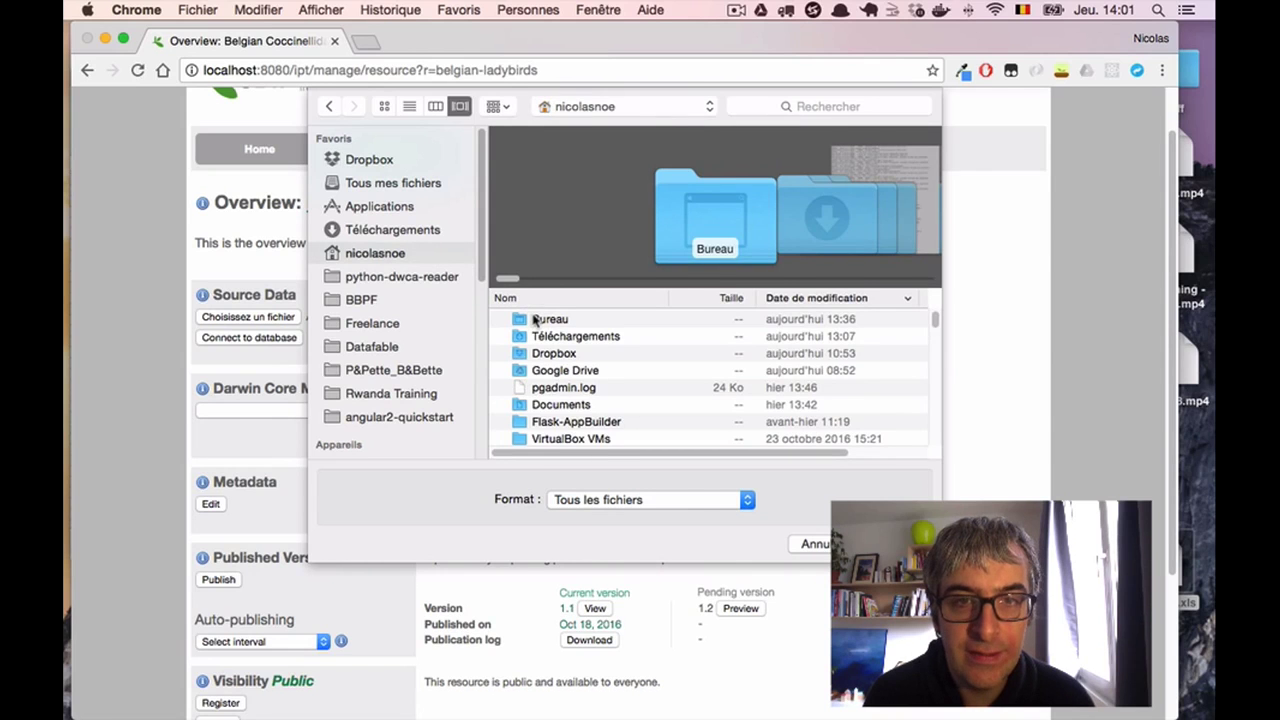
pyautogui.doubleClick(540, 320)
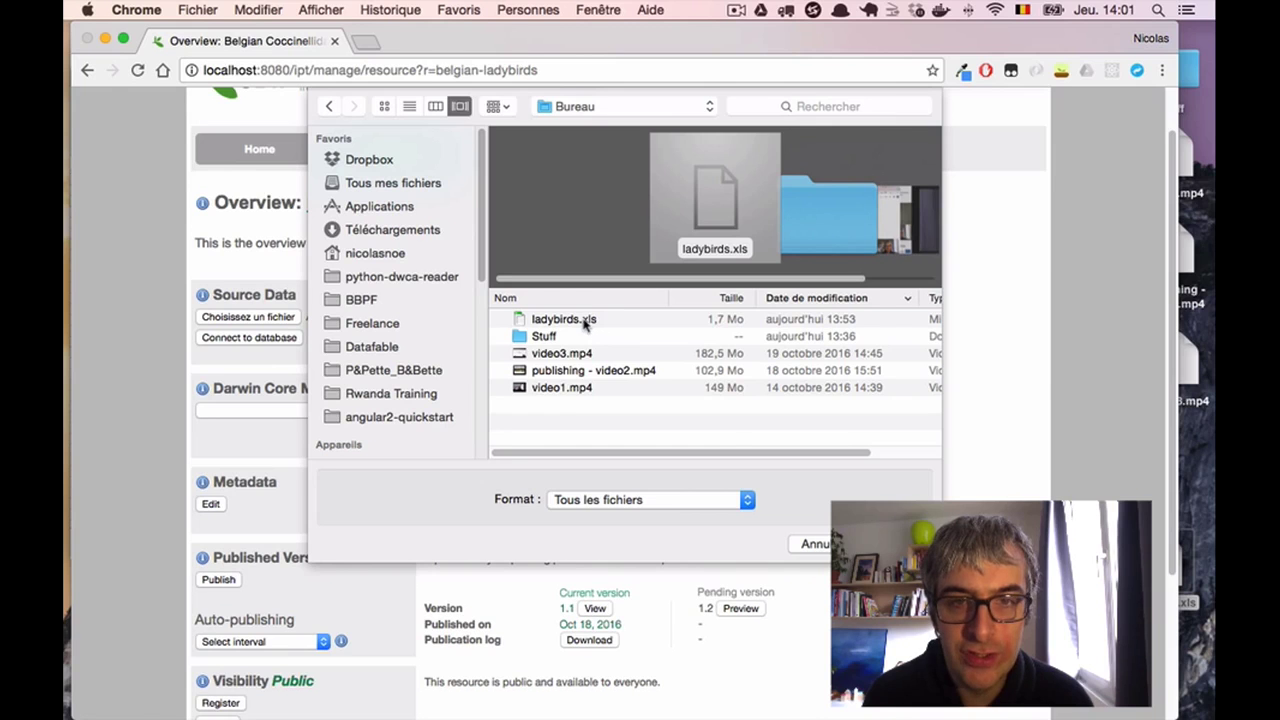
pyautogui.click(586, 321)
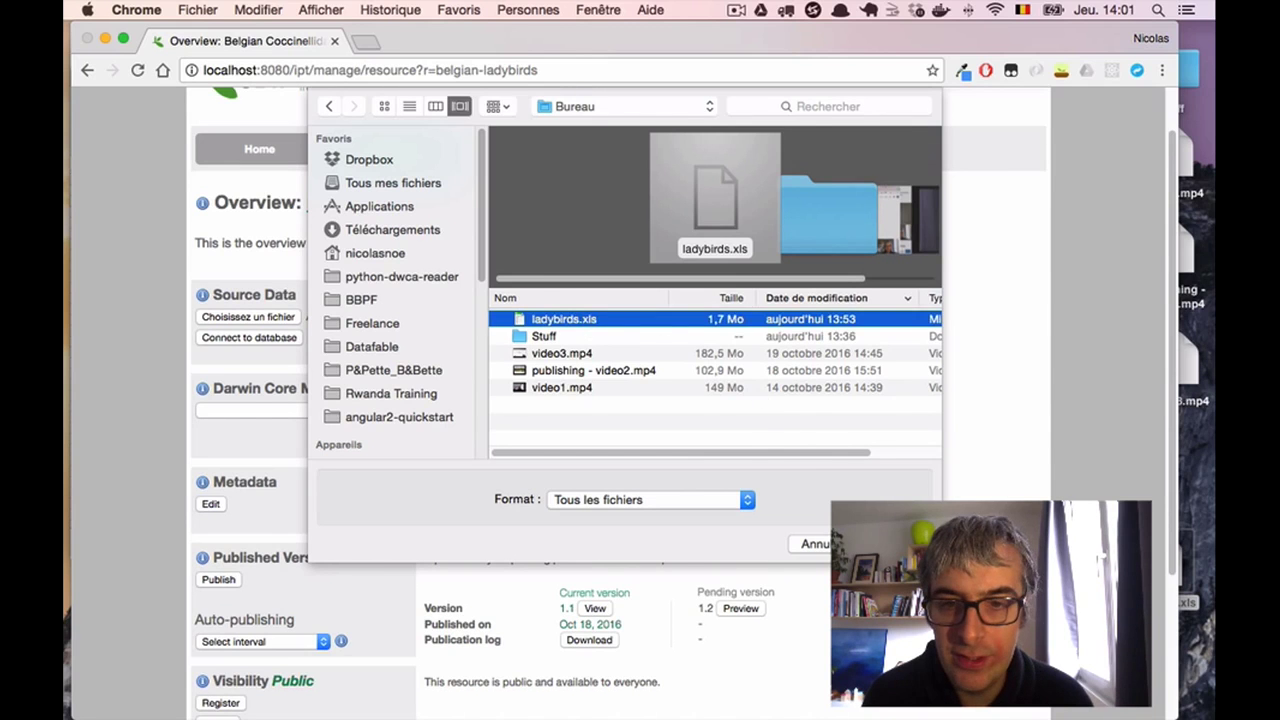
pyautogui.press('Return')
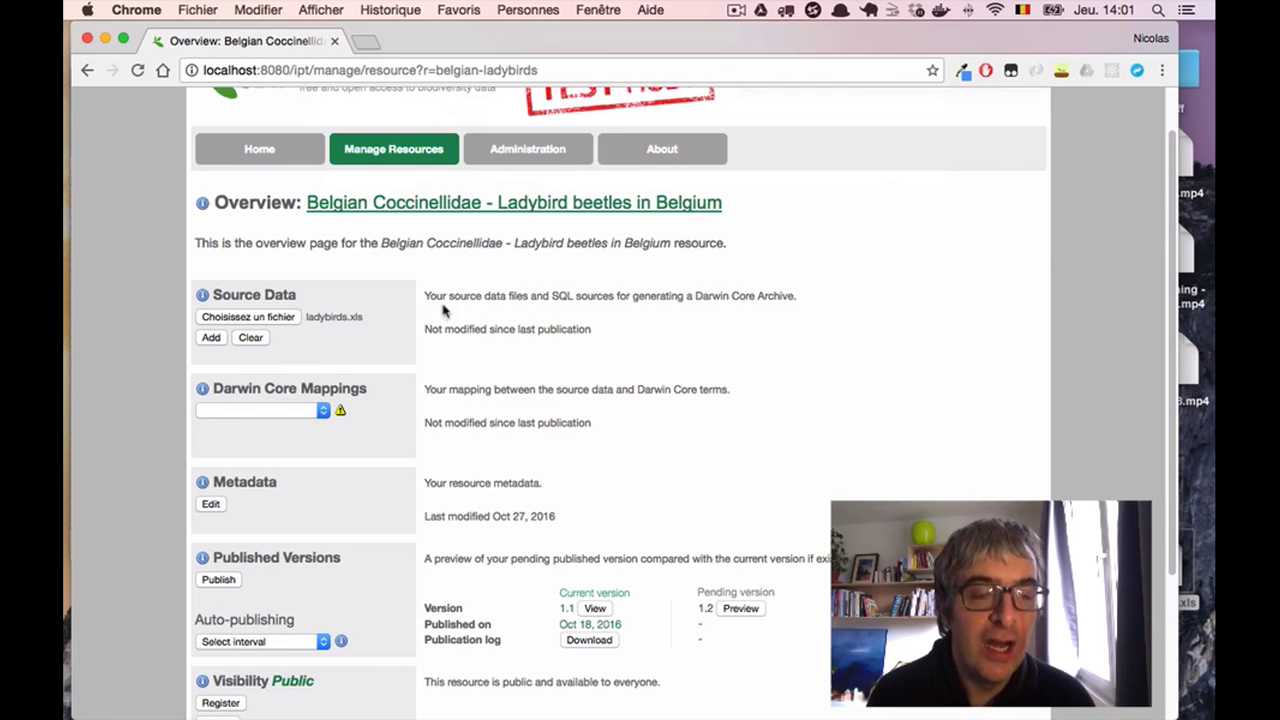
pyautogui.click(211, 338)
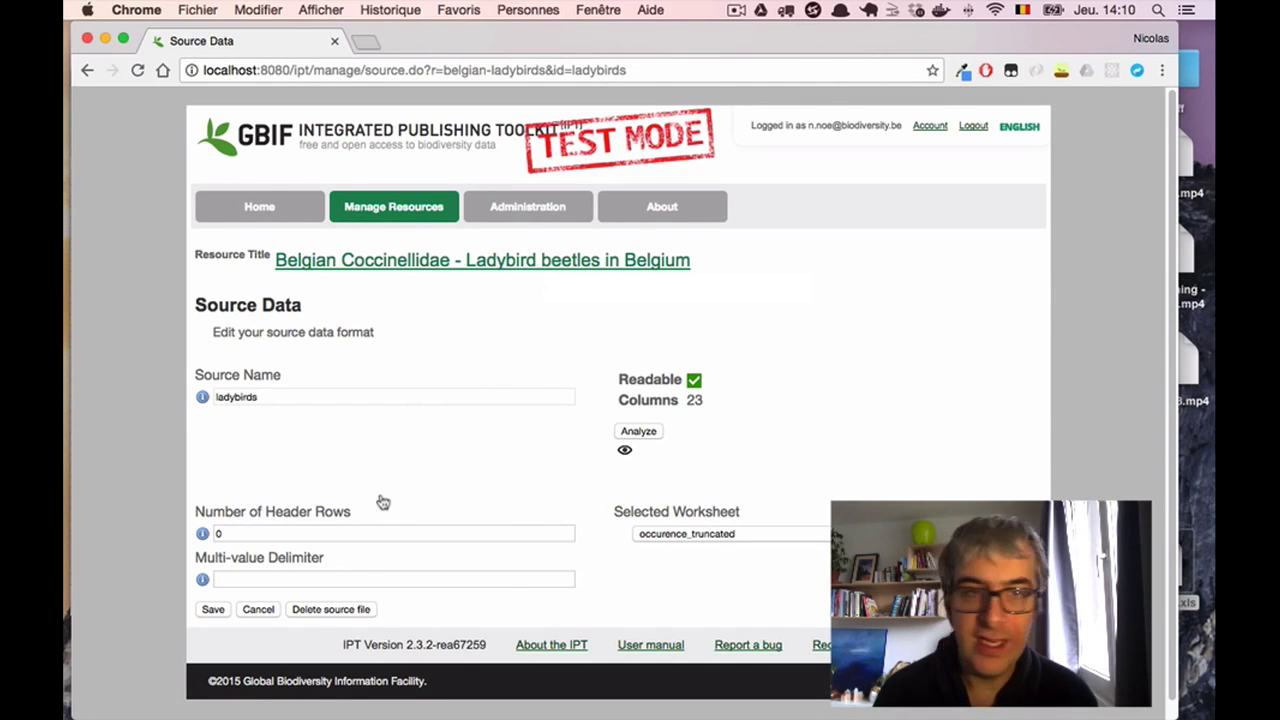
# Step: Switch to ladybirds.xls in Excel and review the header row cells from collectionCode through fieldNotes
pyautogui.press('super+Tab')
pyautogui.click(347, 267)
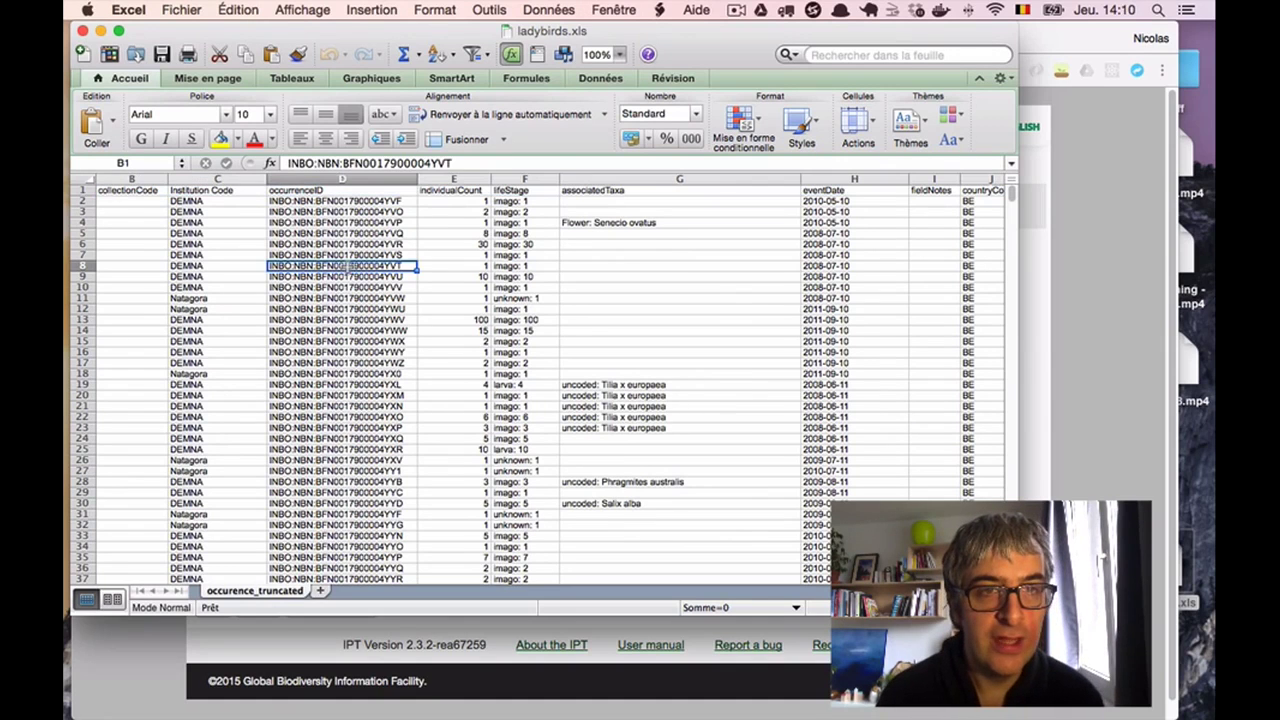
pyautogui.click(133, 190)
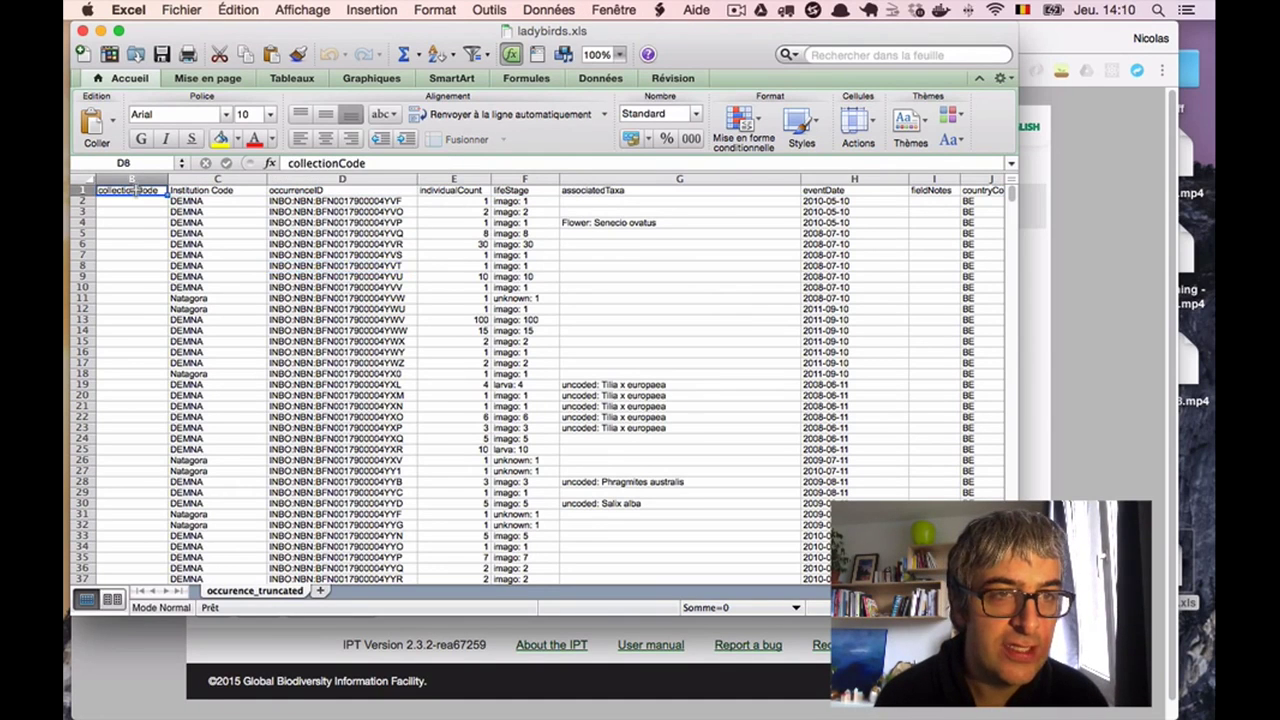
pyautogui.click(205, 192)
pyautogui.click(278, 191)
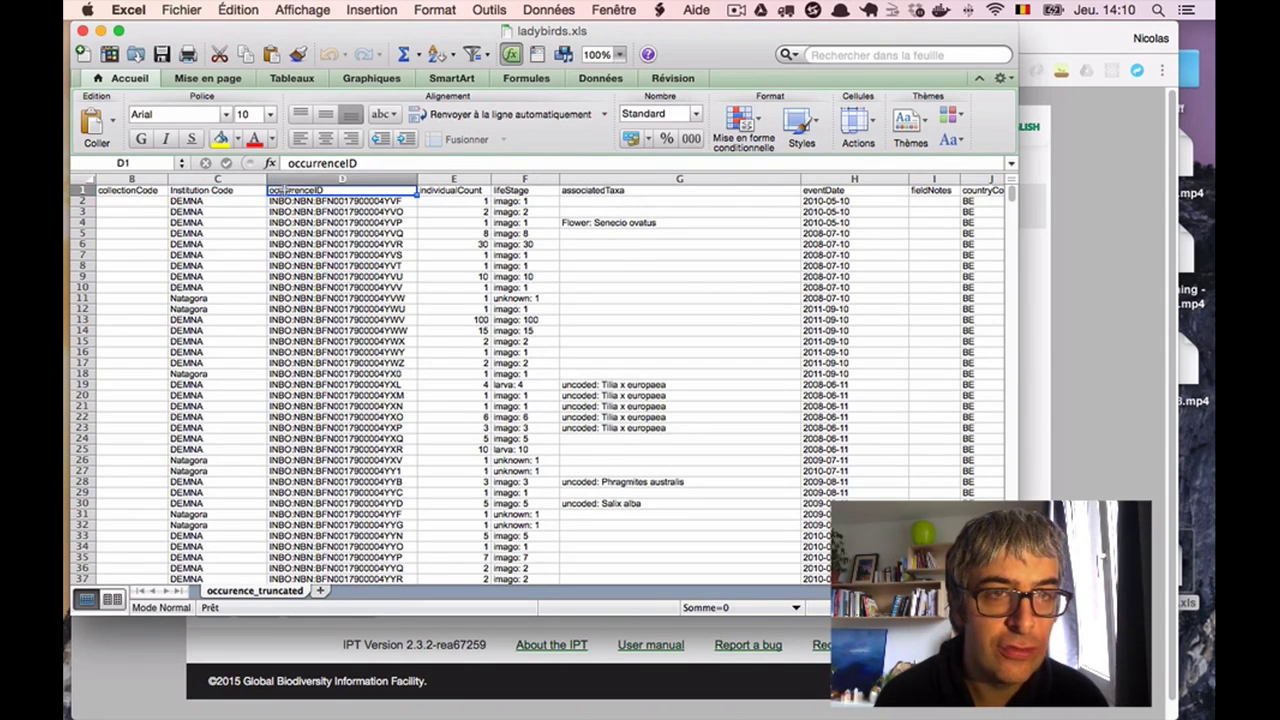
pyautogui.click(448, 192)
pyautogui.click(498, 190)
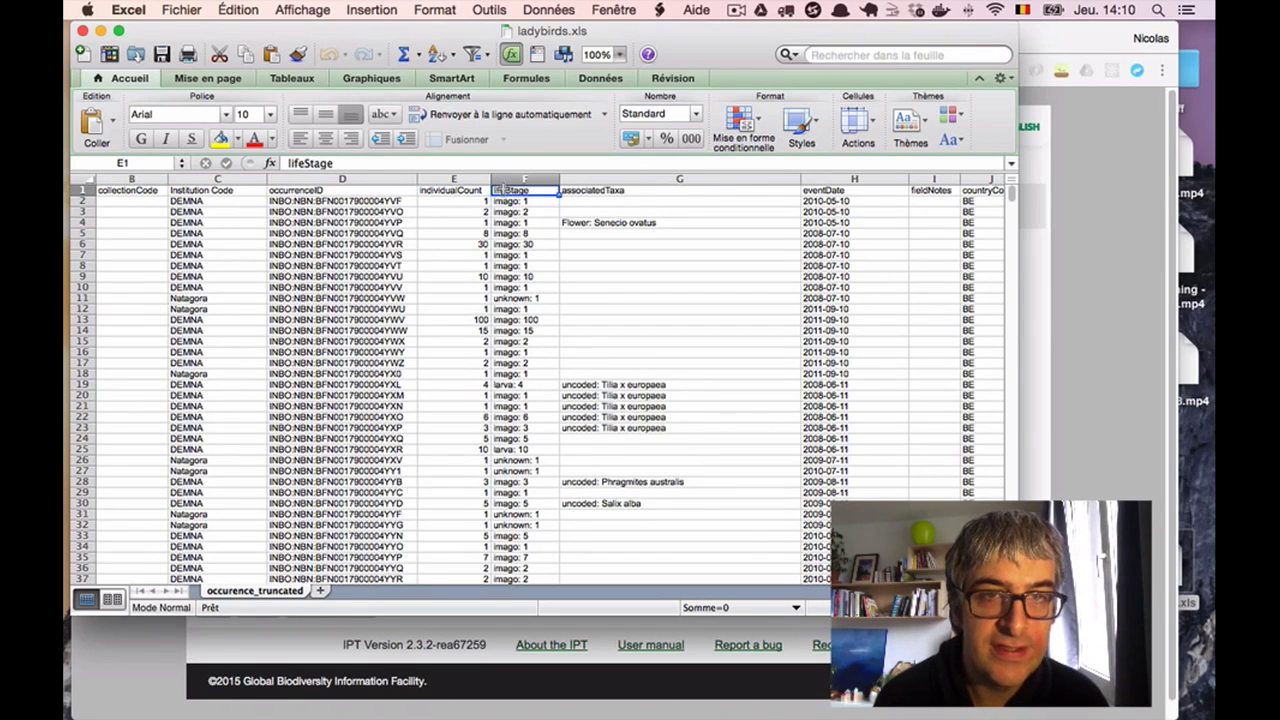
pyautogui.click(609, 191)
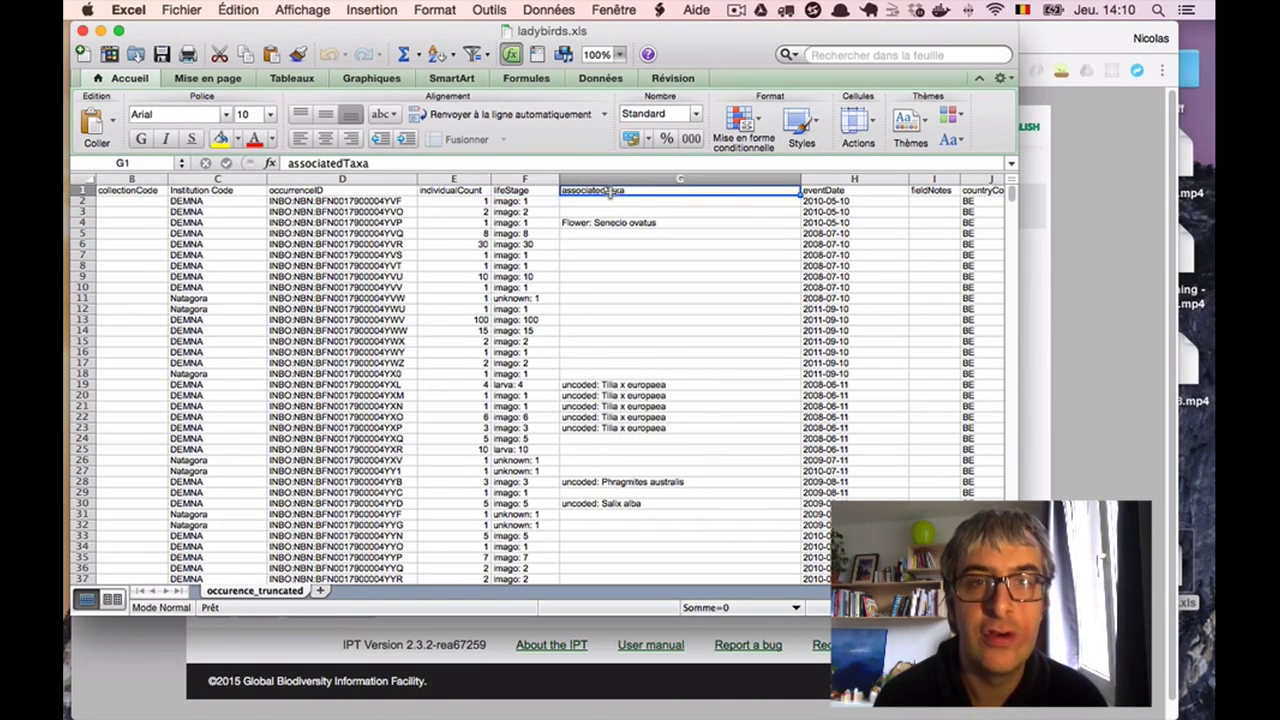
pyautogui.click(808, 192)
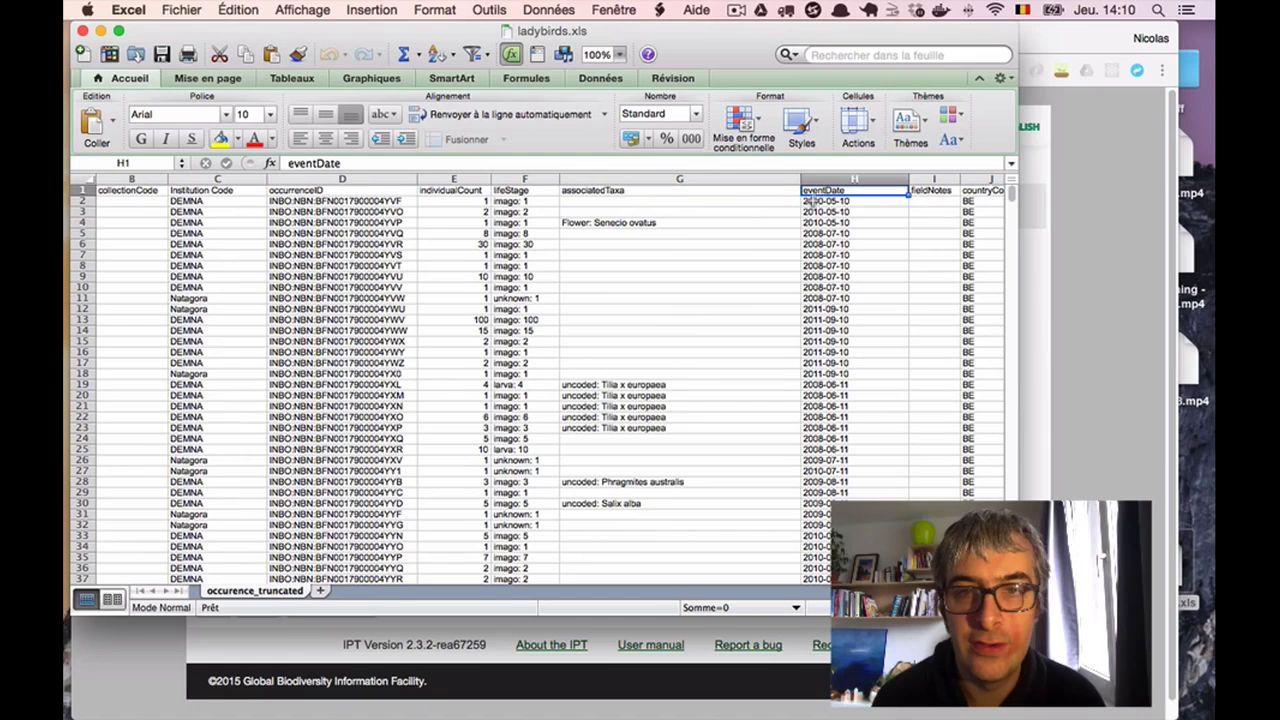
pyautogui.click(925, 191)
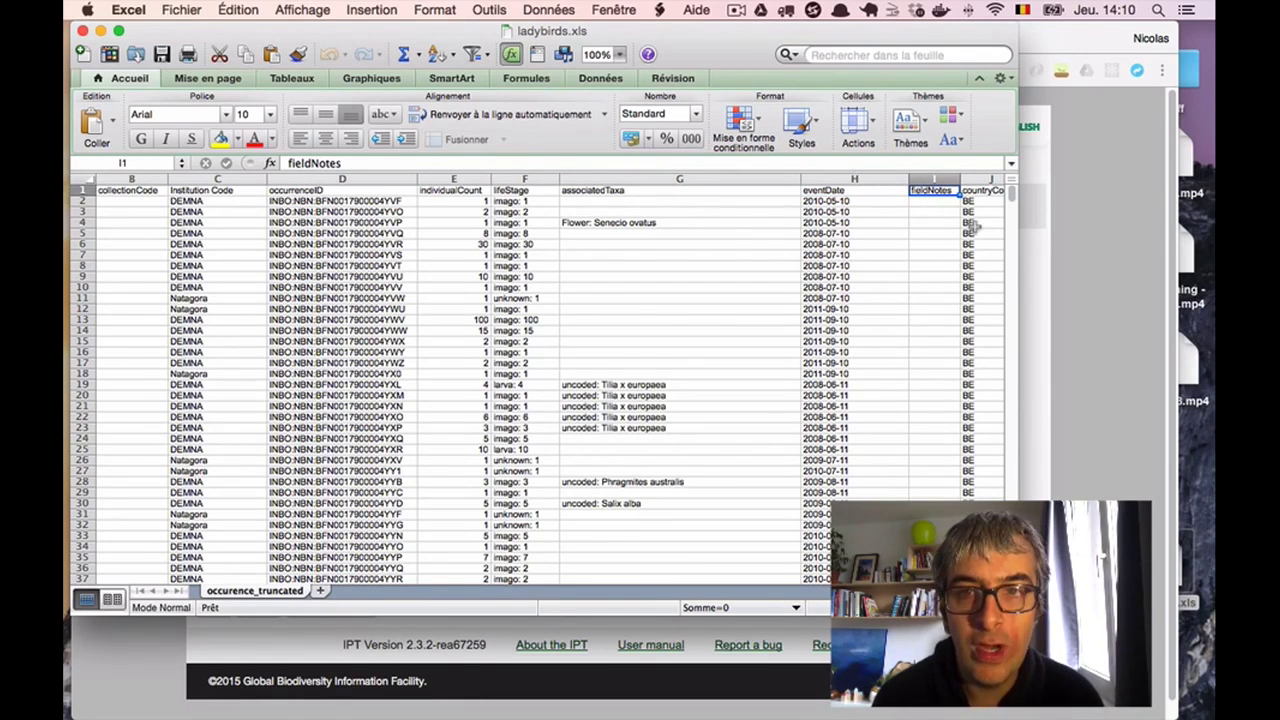
# Step: Back in the IPT in Chrome, set the number of header rows of the ladybirds source to 1
pyautogui.click(1063, 242)
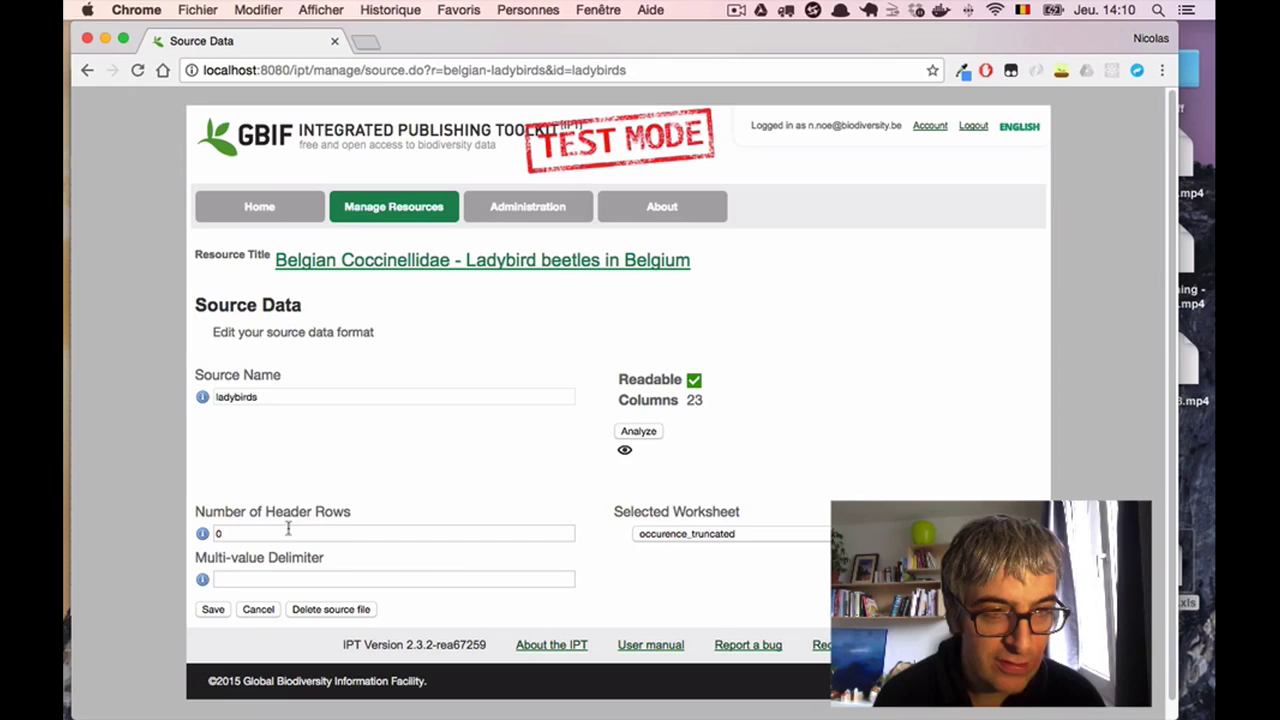
pyautogui.click(251, 534)
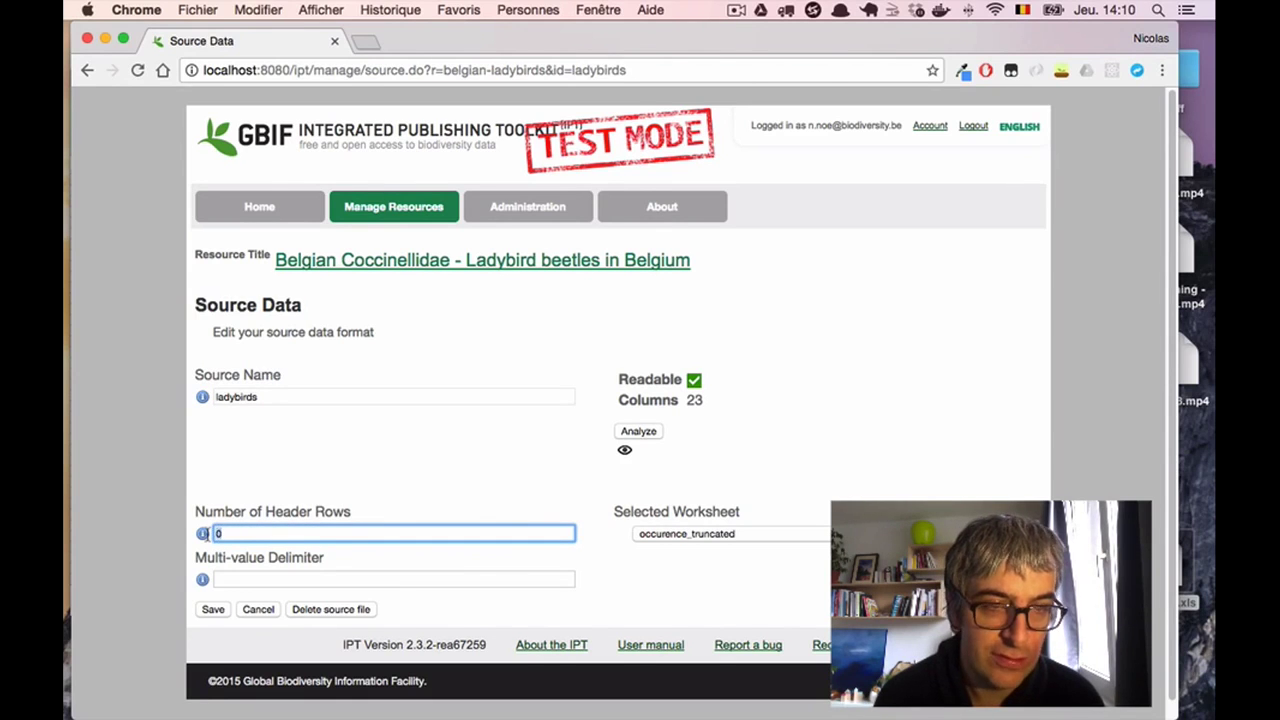
pyautogui.write('1')
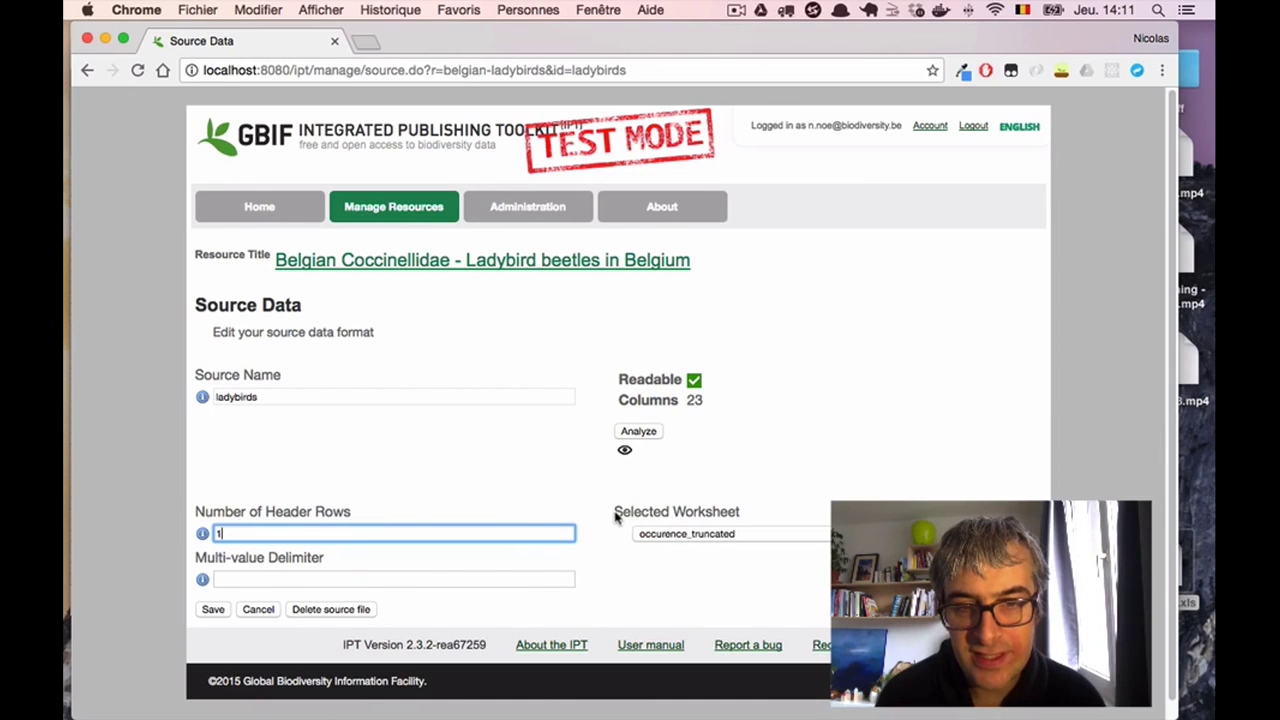
# Step: Select occurence_truncated as the worksheet for the ladybirds source
pyautogui.moveTo(614, 516); pyautogui.dragTo(757, 521)
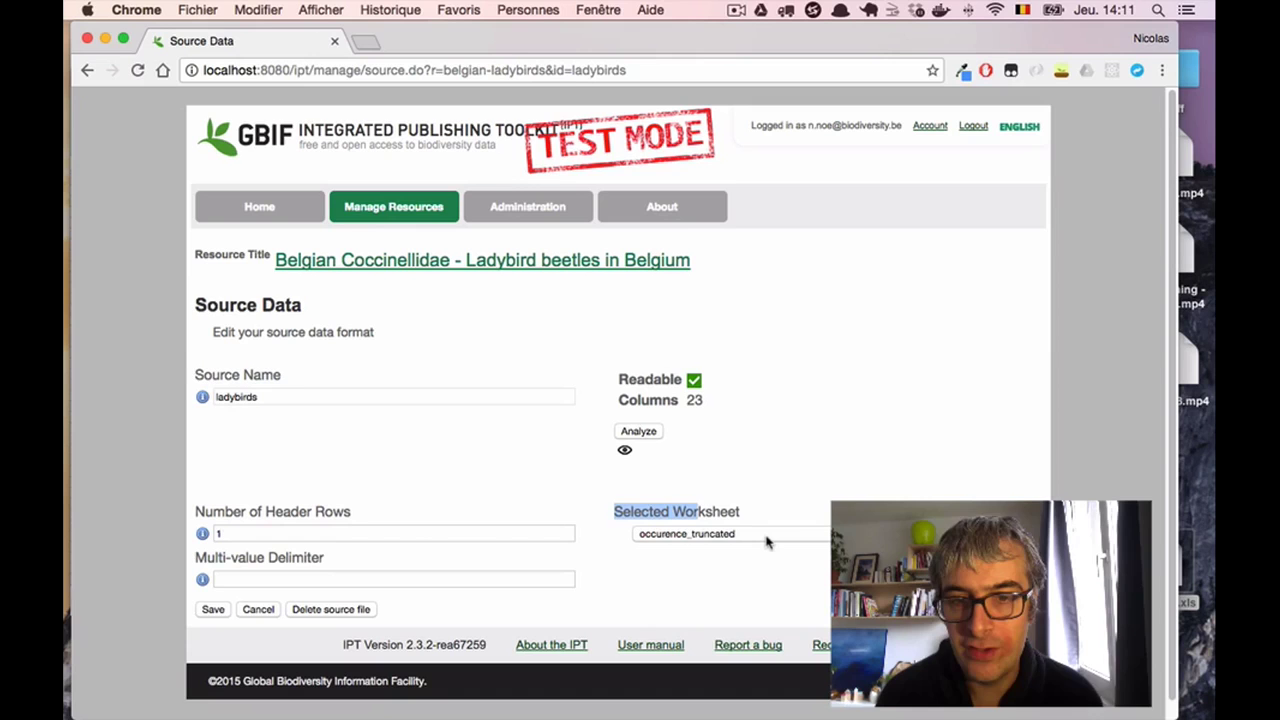
pyautogui.click(766, 539)
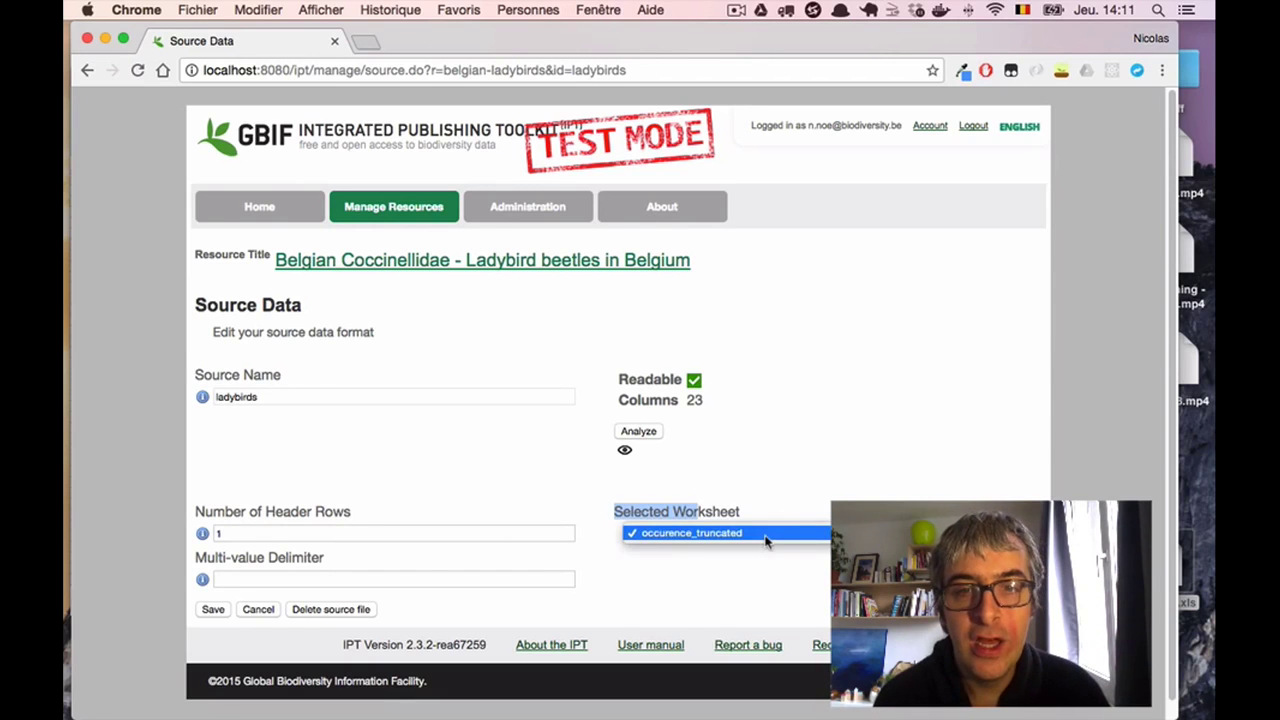
pyautogui.click(768, 511)
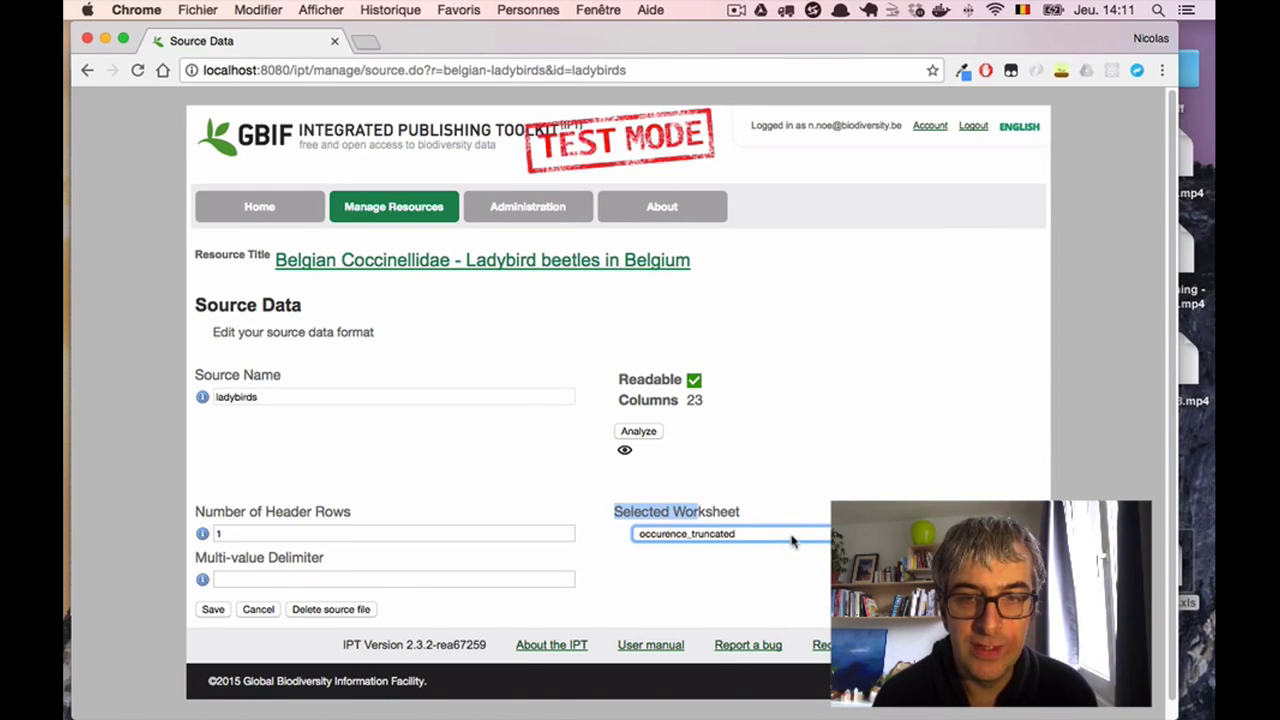
pyautogui.click(792, 540)
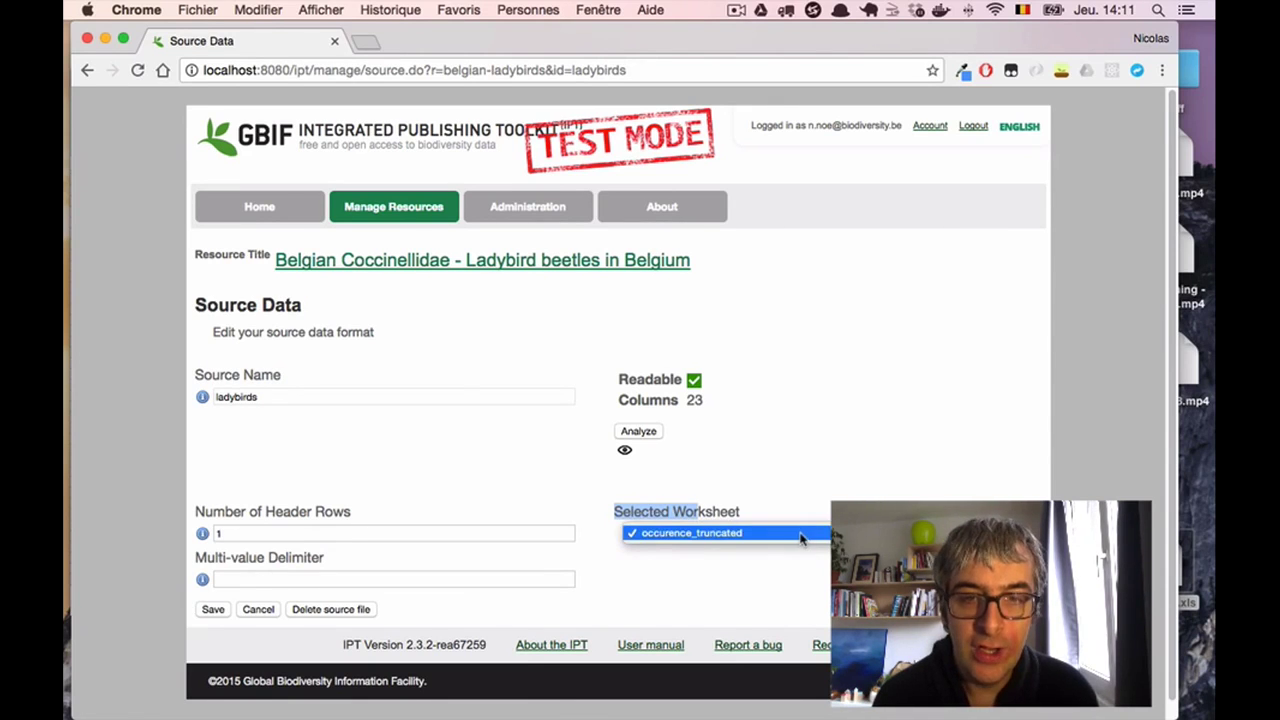
pyautogui.click(800, 537)
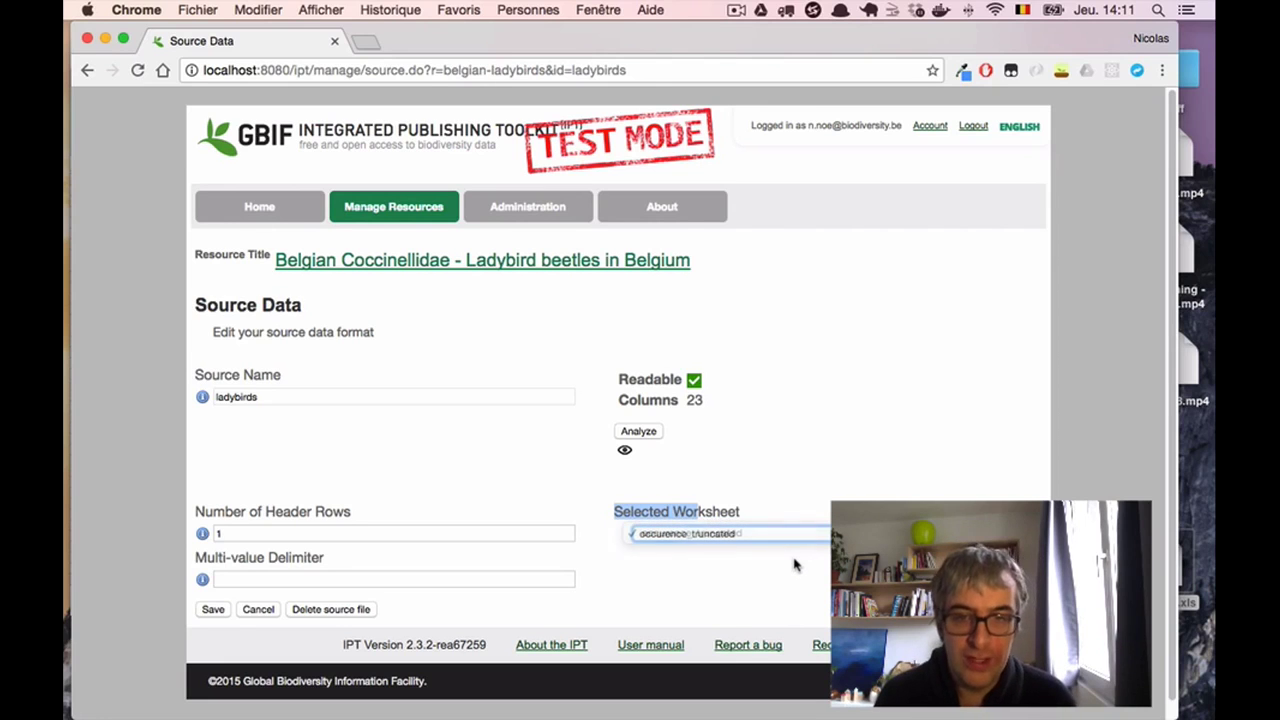
pyautogui.click(745, 512)
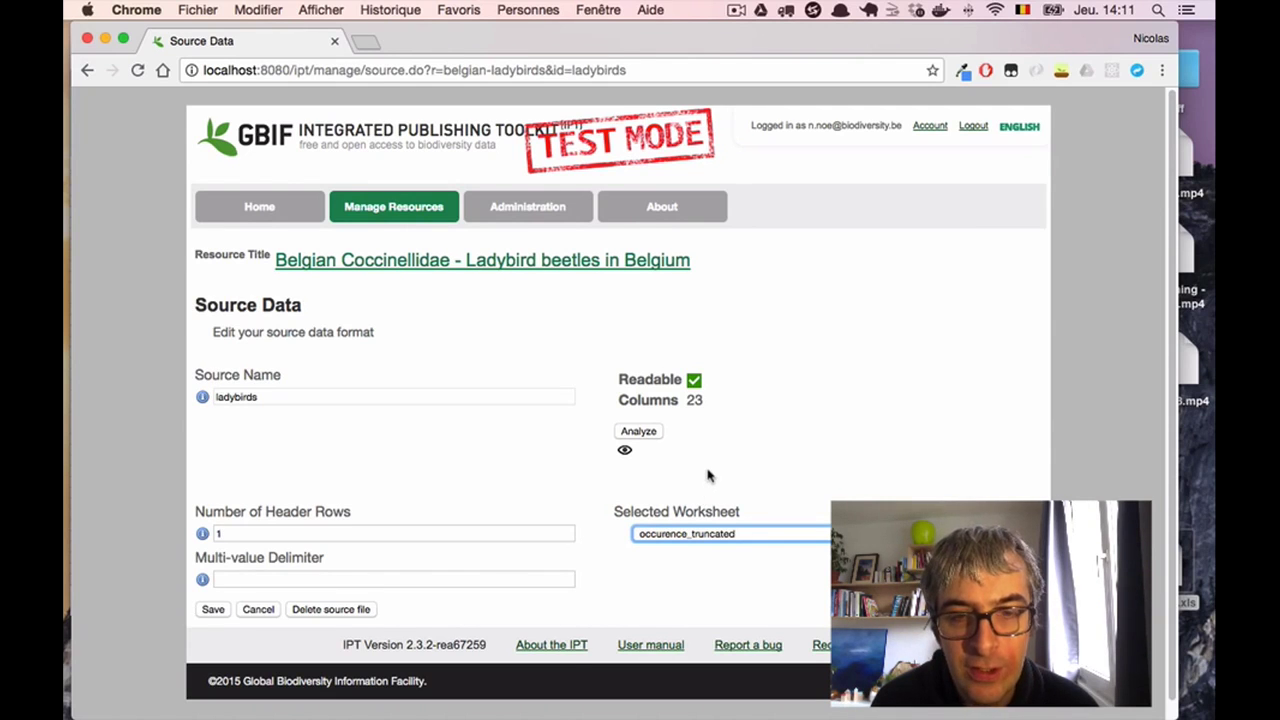
# Step: Analyze the ladybirds source, preview its rows across the columns, and save the source settings
pyautogui.click(650, 433)
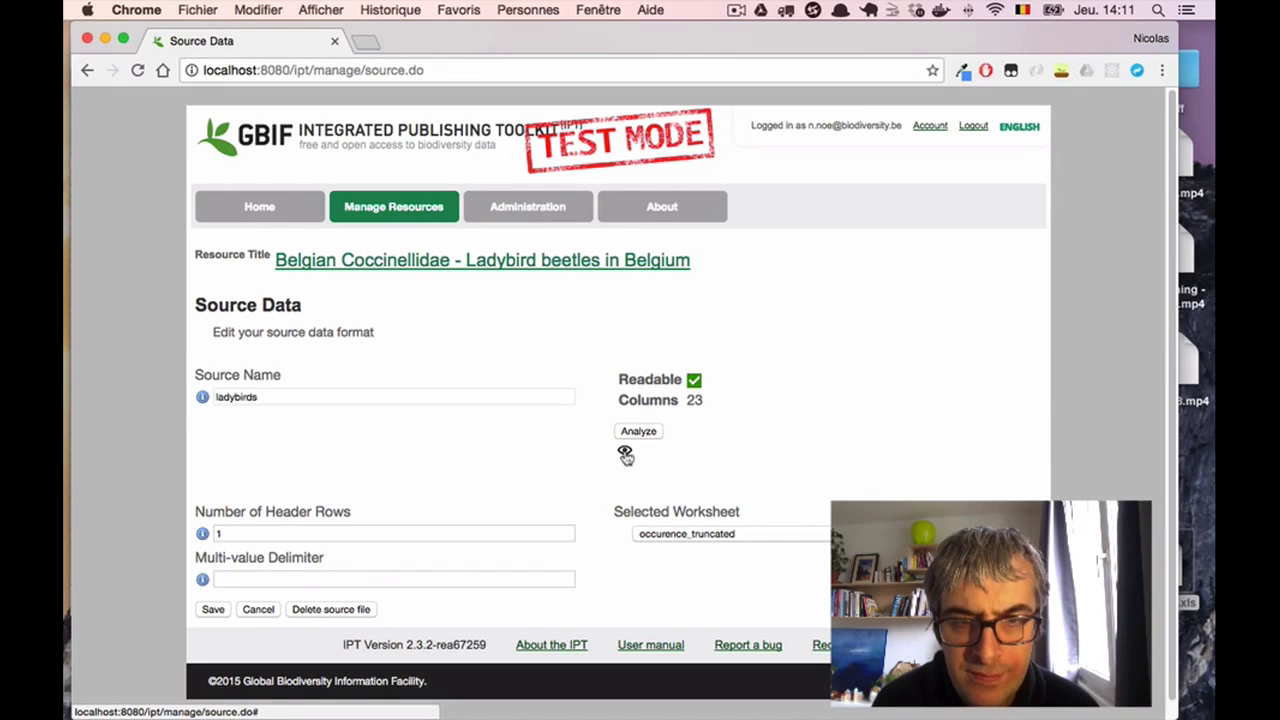
pyautogui.click(625, 455)
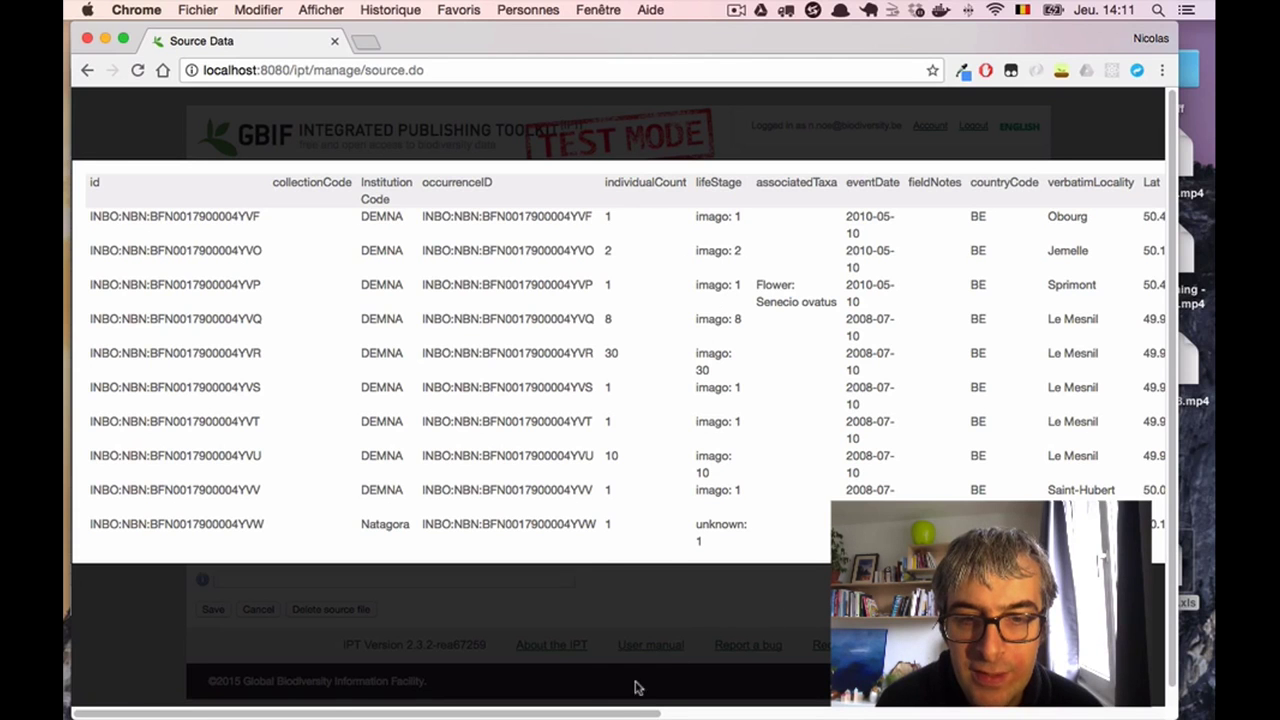
pyautogui.moveTo(608, 716); pyautogui.dragTo(1067, 706)
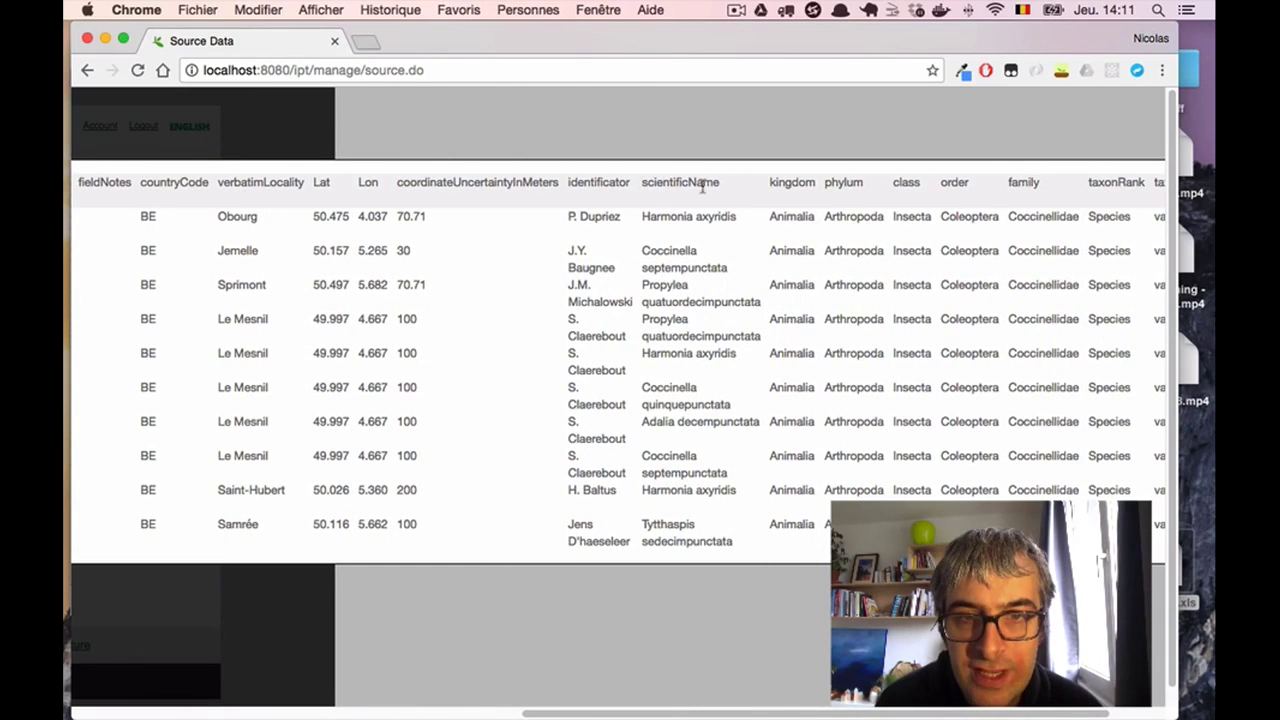
pyautogui.scroll(-1, 655, 387)
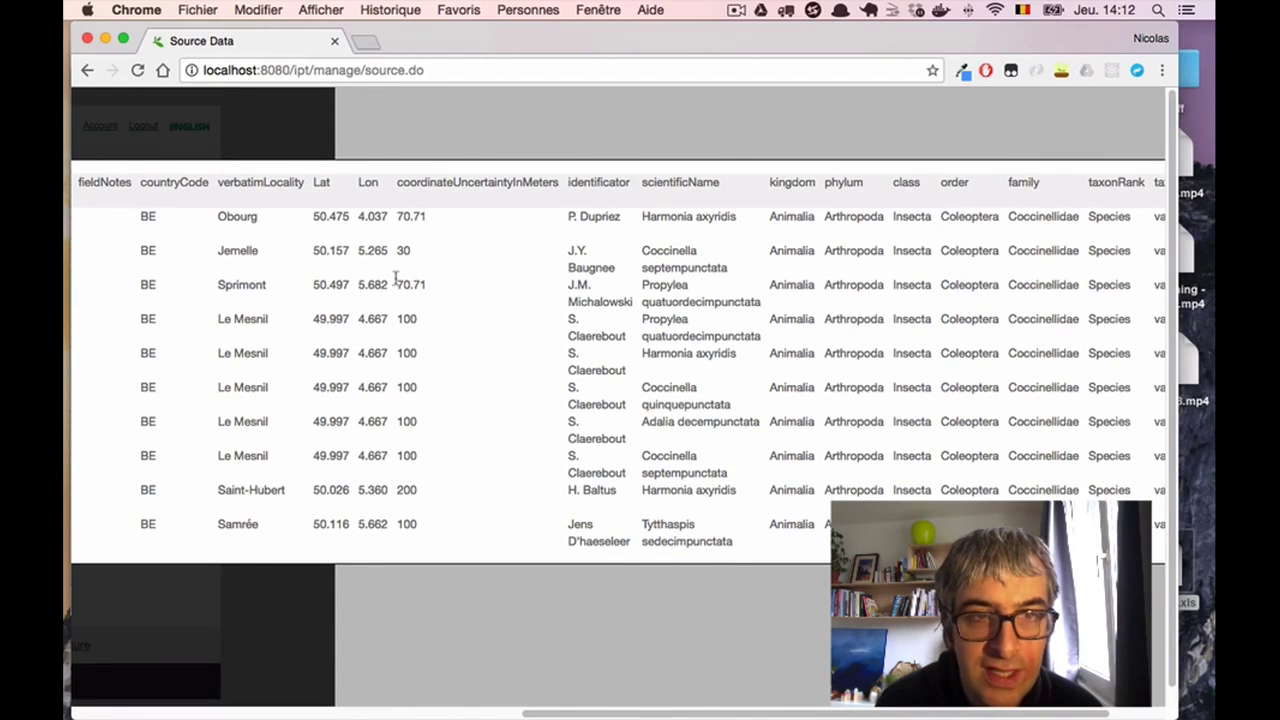
pyautogui.press('Escape')
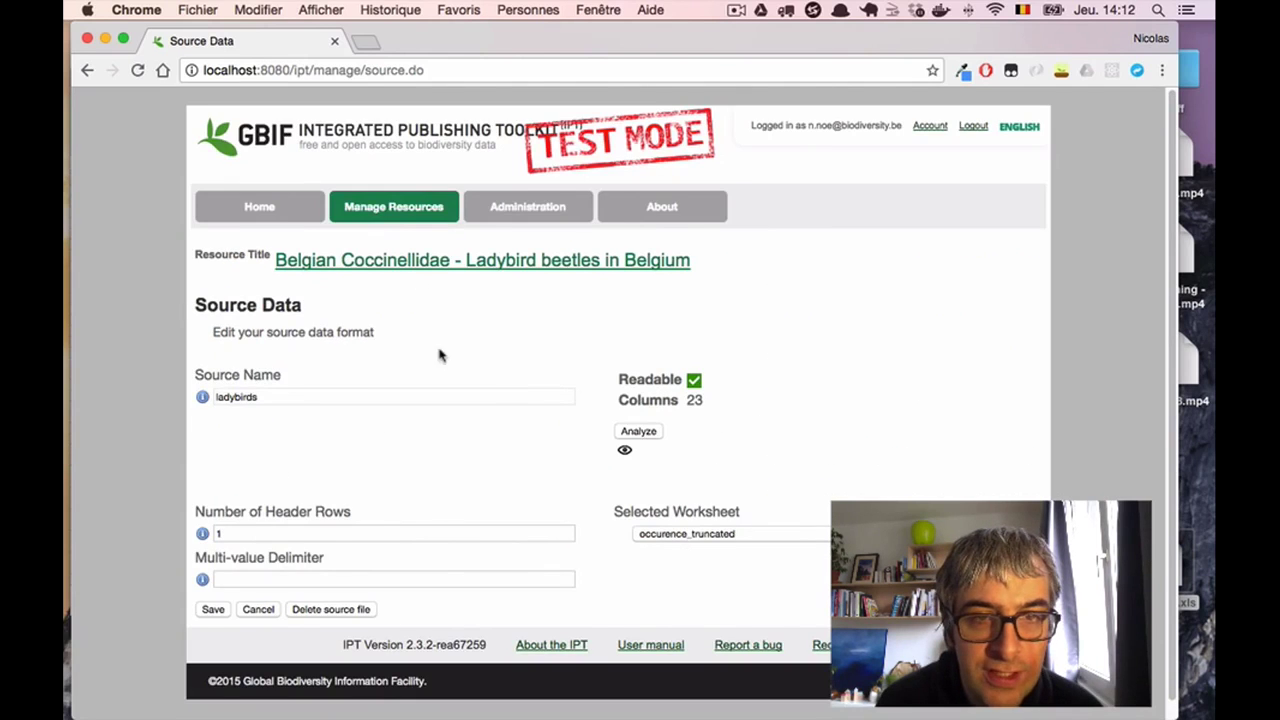
pyautogui.click(625, 455)
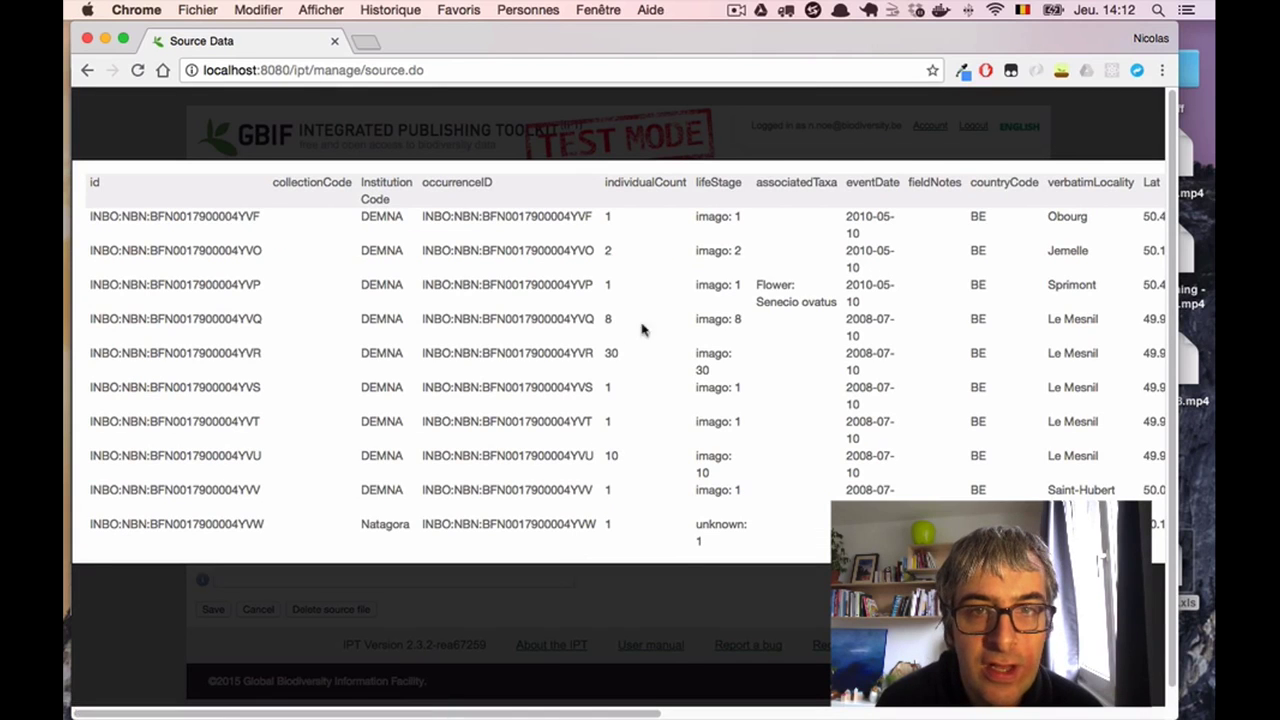
pyautogui.moveTo(636, 716); pyautogui.dragTo(910, 714)
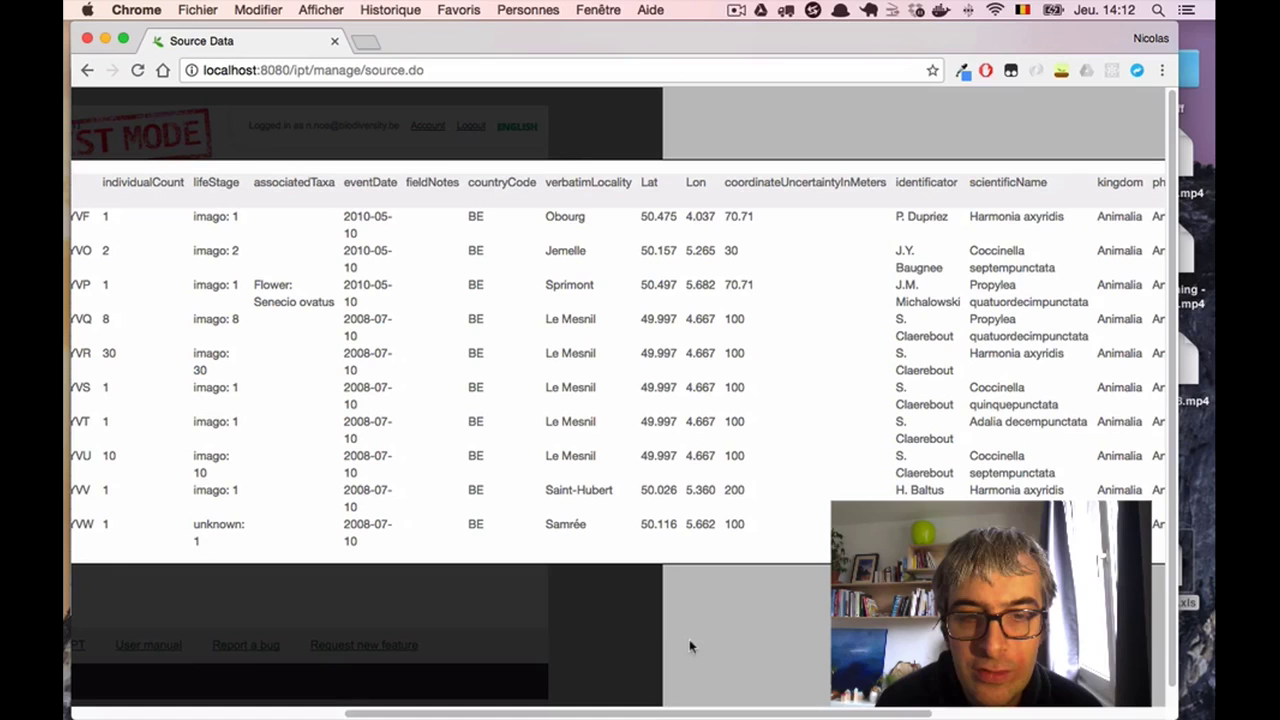
pyautogui.click(632, 621)
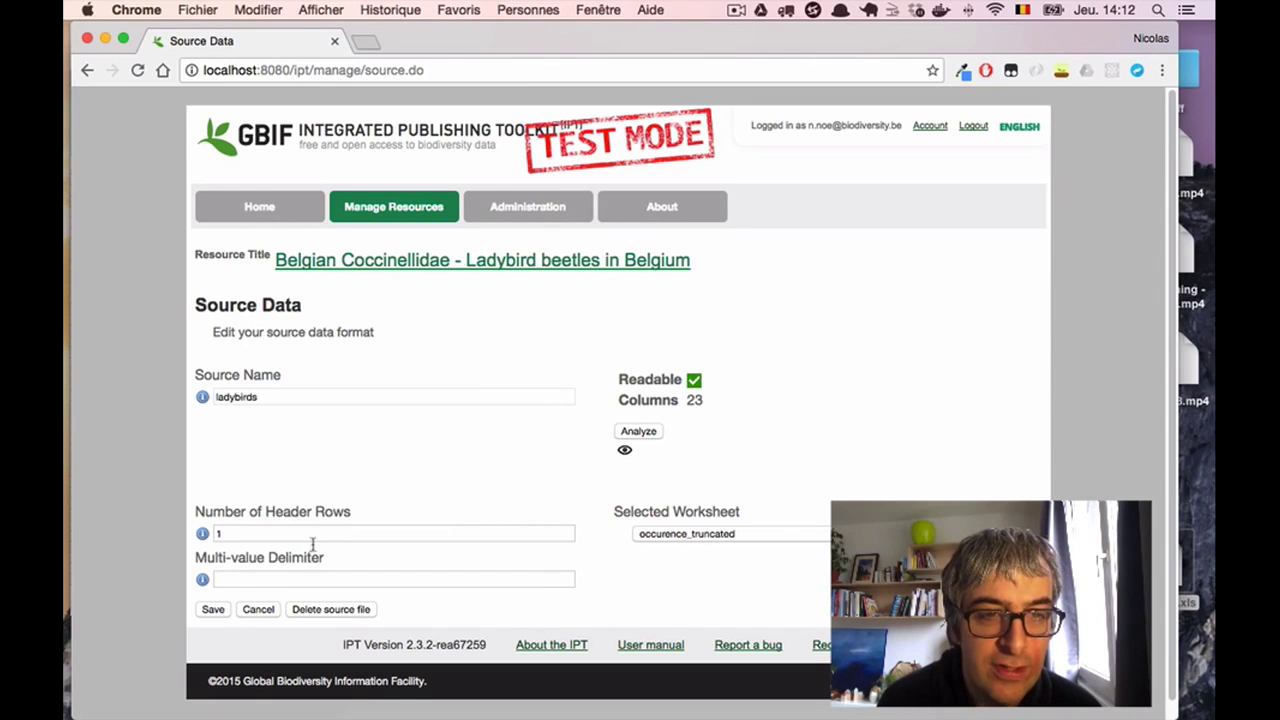
pyautogui.click(213, 609)
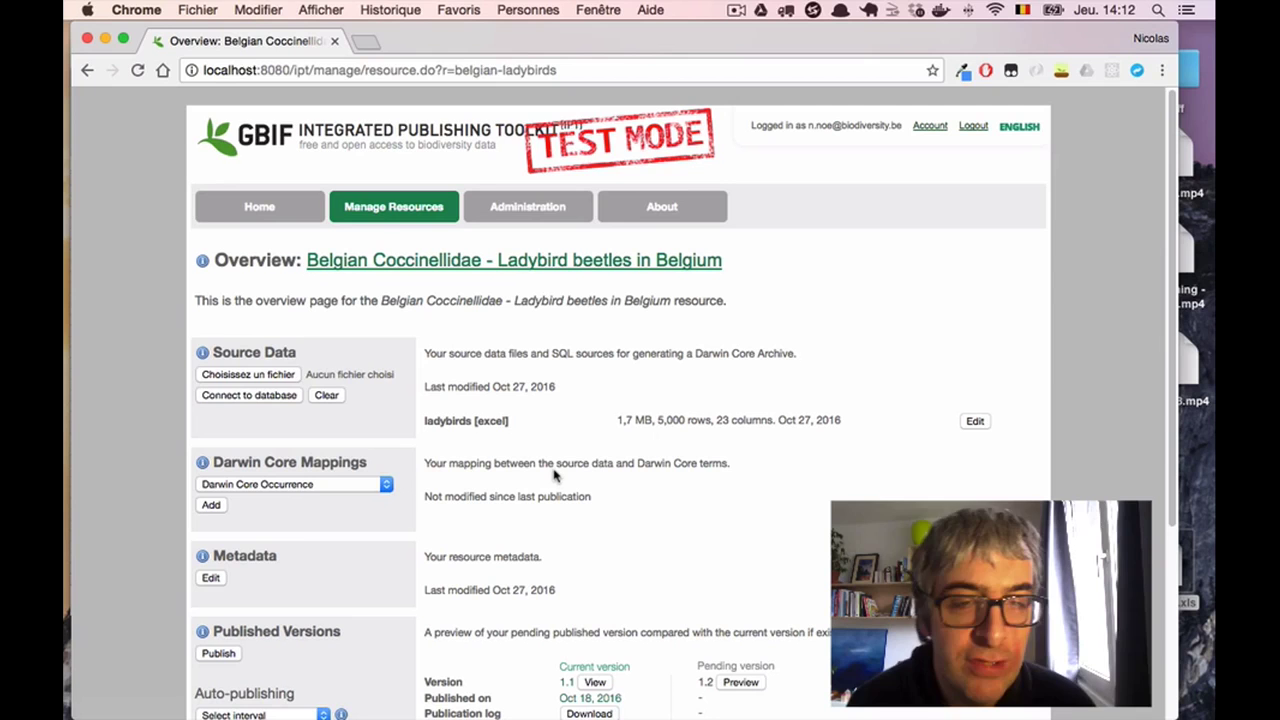
# Step: Add a Darwin Core Occurrence mapping to the Belgian Coccinellidae resource
pyautogui.scroll(-2, 561, 482)
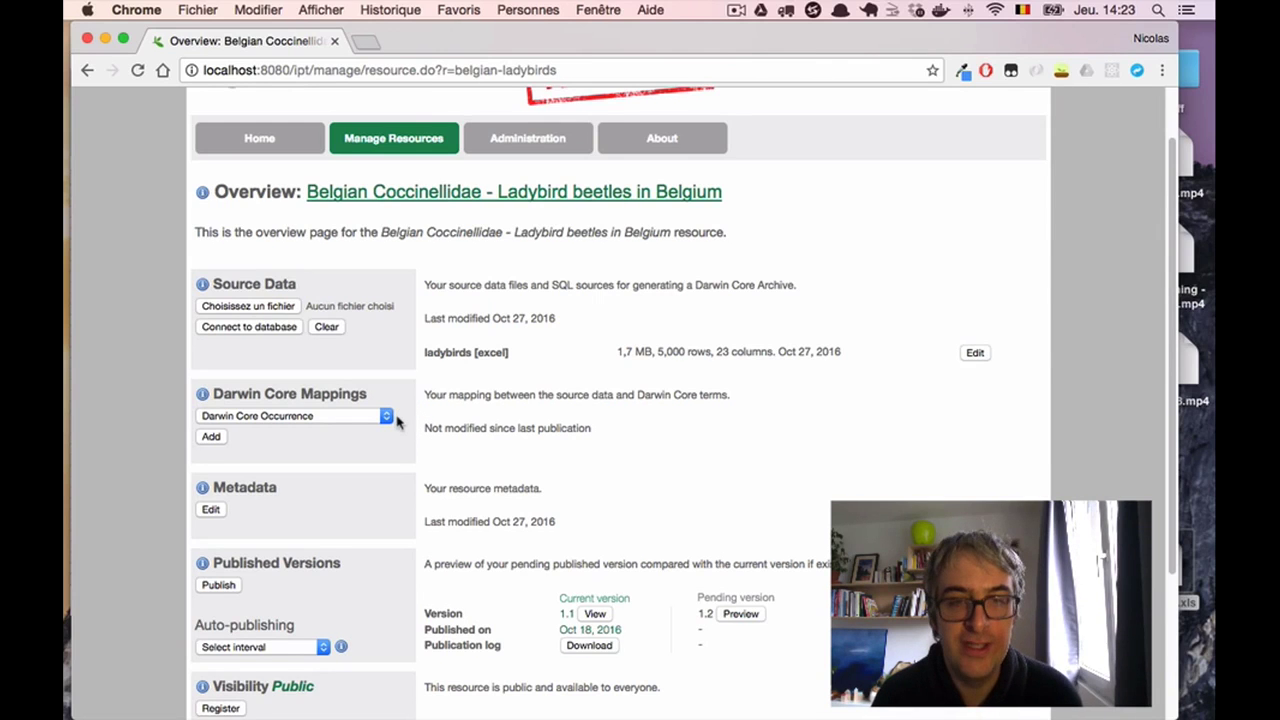
pyautogui.click(384, 418)
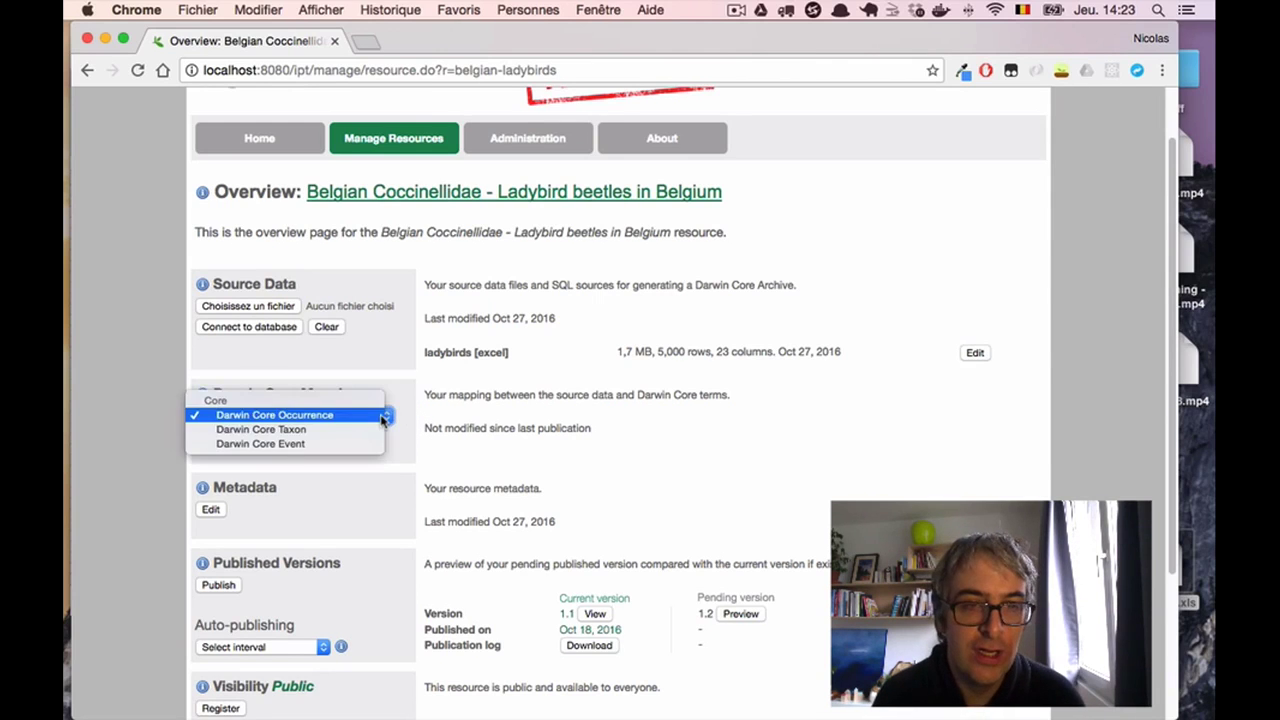
pyautogui.click(446, 420)
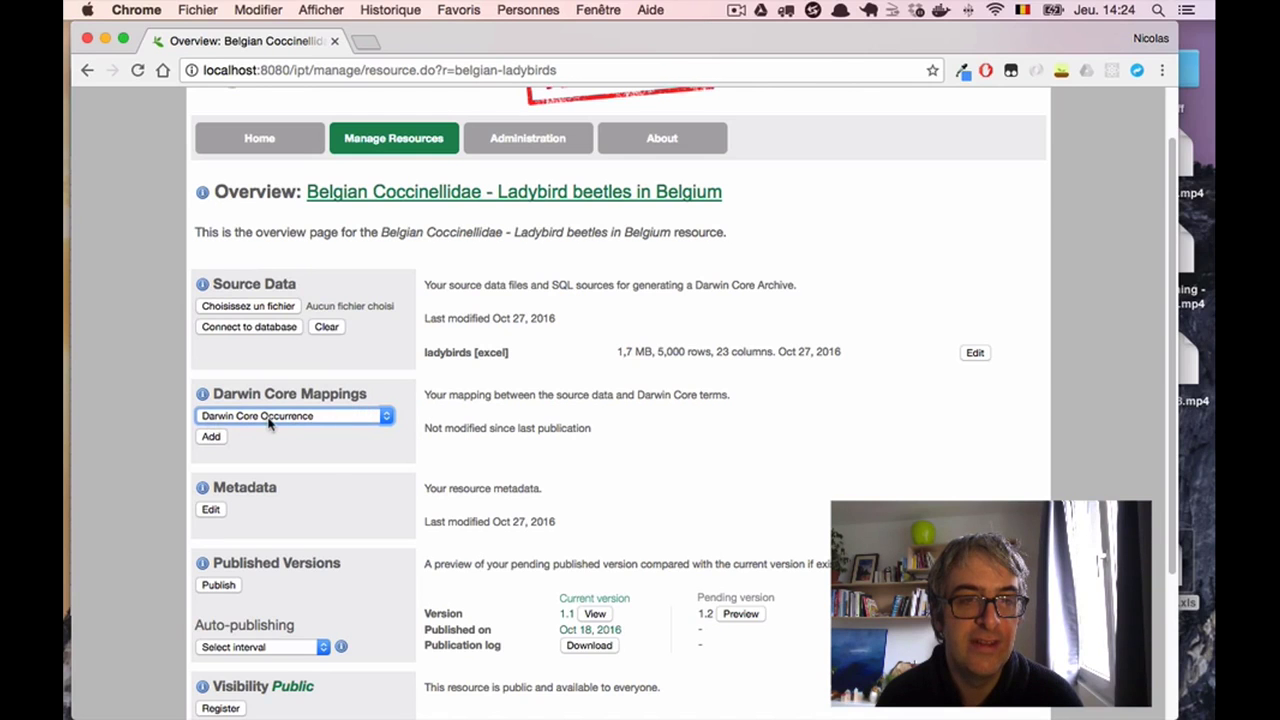
pyautogui.click(210, 438)
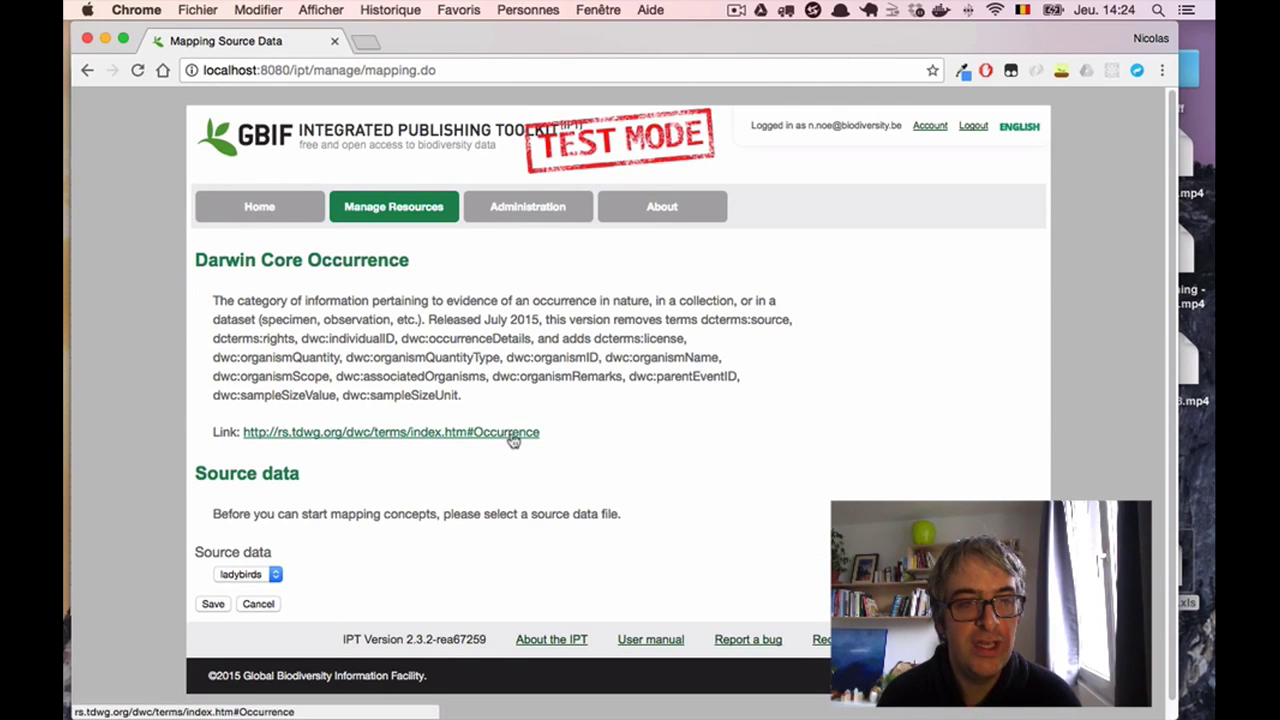
# Step: Set ladybirds as the source data of the Darwin Core Occurrence mapping and save it
pyautogui.scroll(-1, 514, 436)
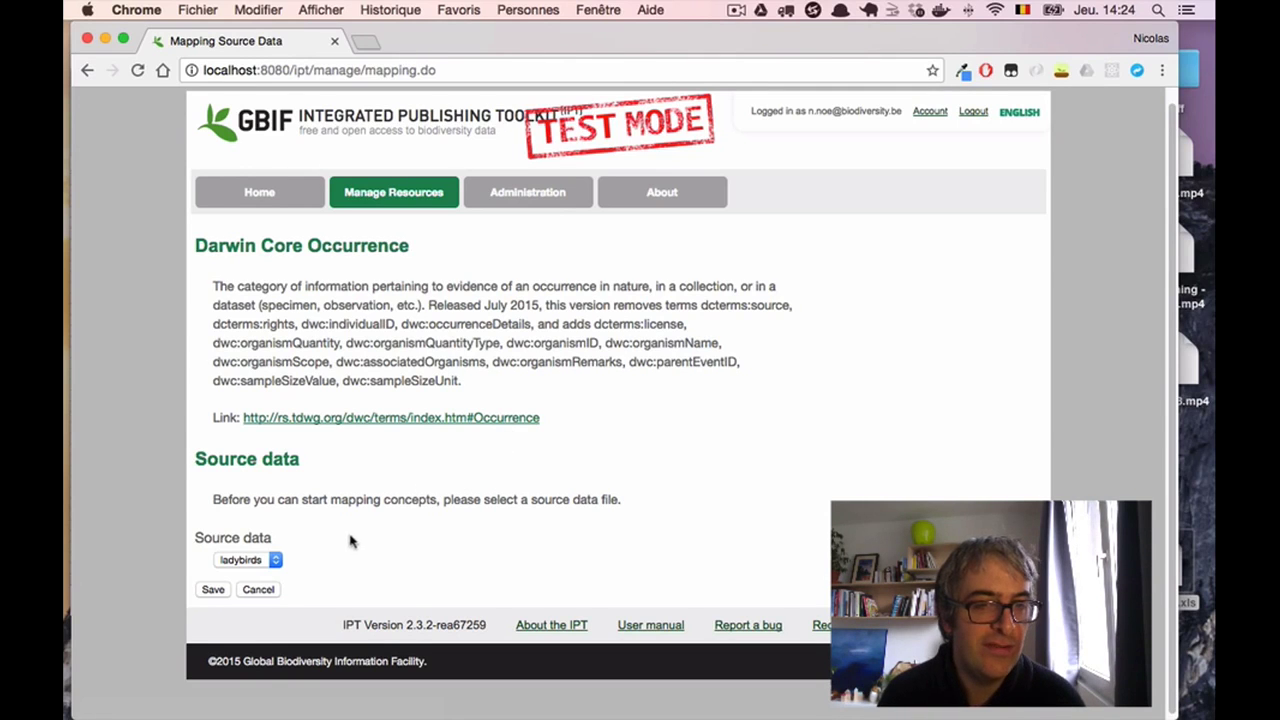
pyautogui.click(278, 561)
pyautogui.click(278, 561)
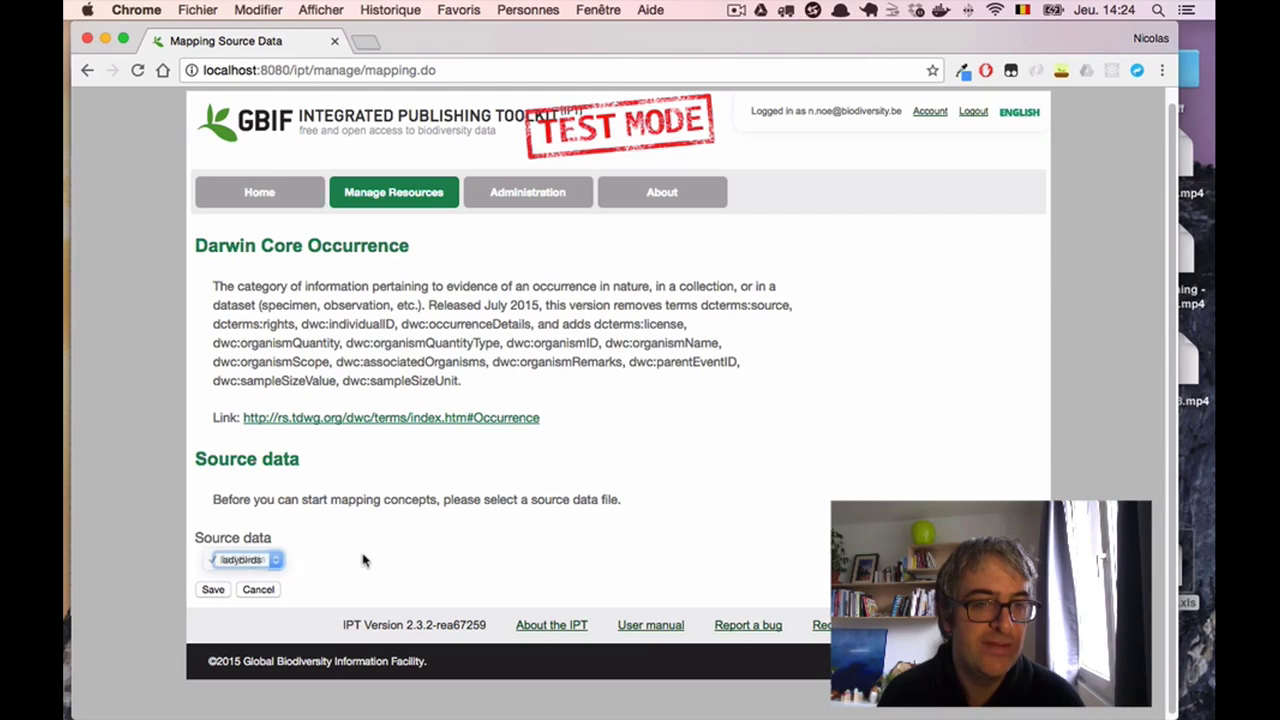
pyautogui.click(314, 565)
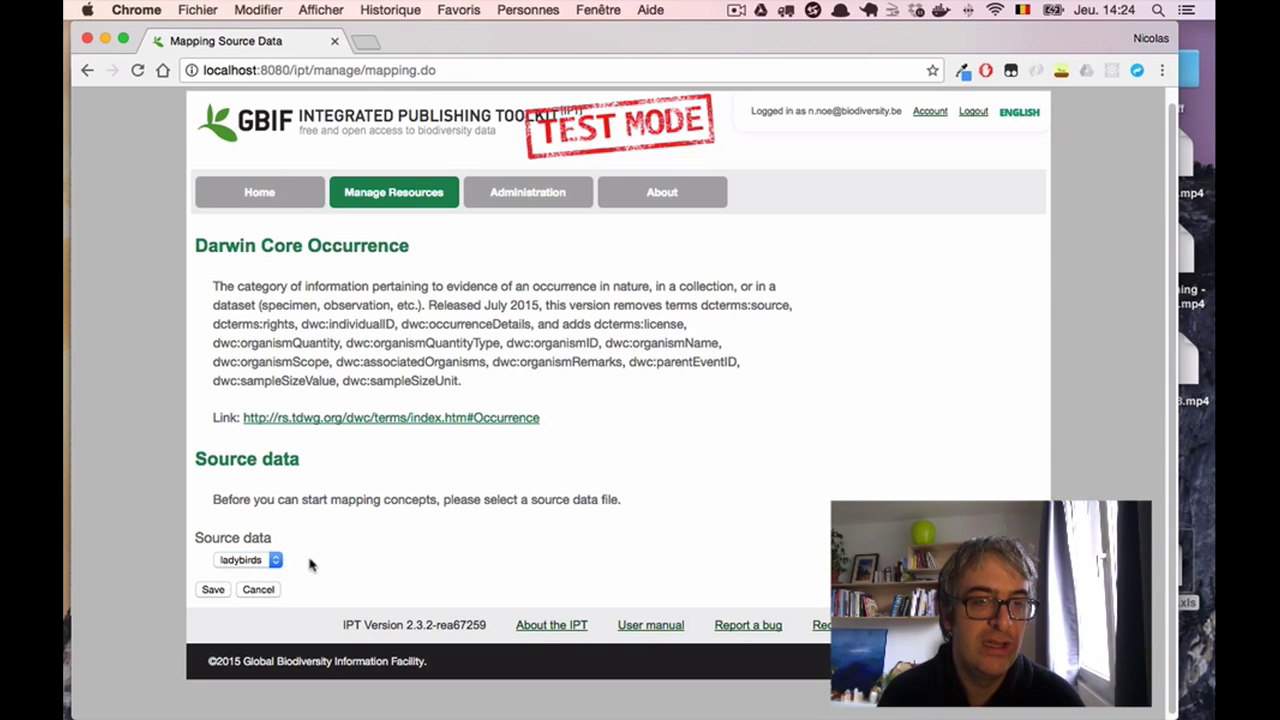
pyautogui.click(210, 591)
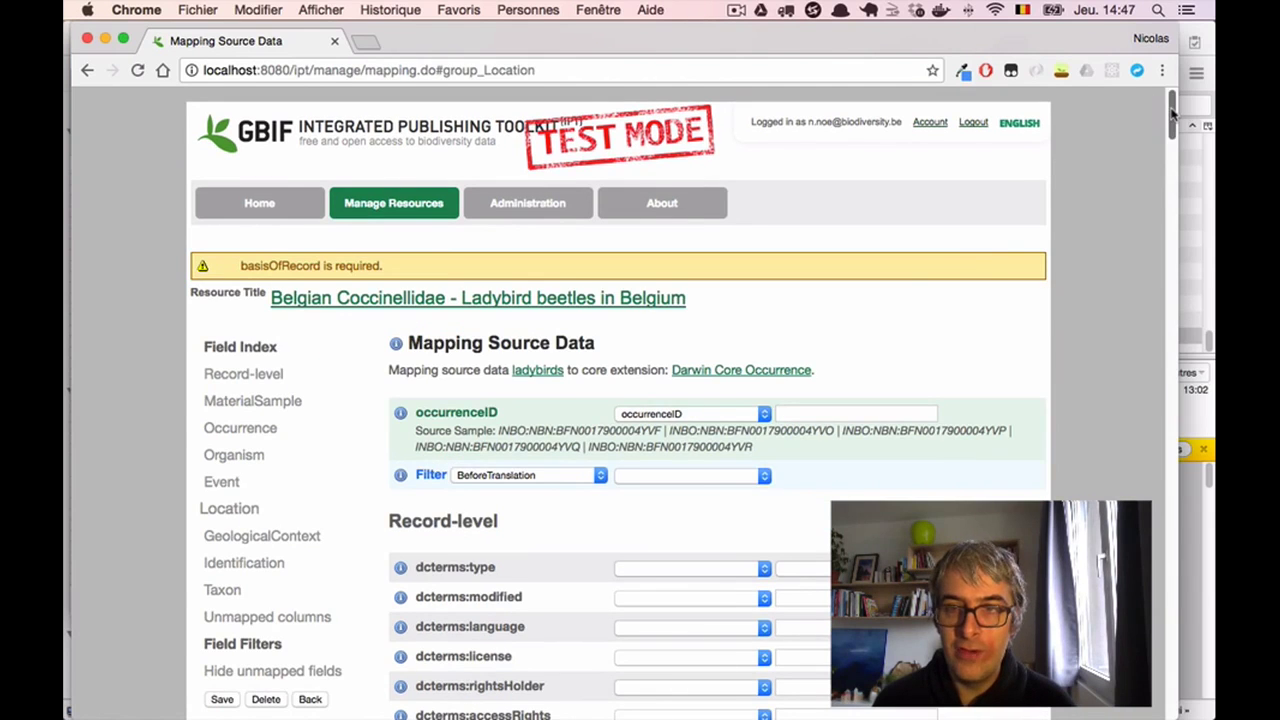
# Step: Review the Event and Location terms of the mapping, down to the decimalLatitude and decimalLongitude fields
pyautogui.moveTo(1175, 115); pyautogui.dragTo(1176, 318)
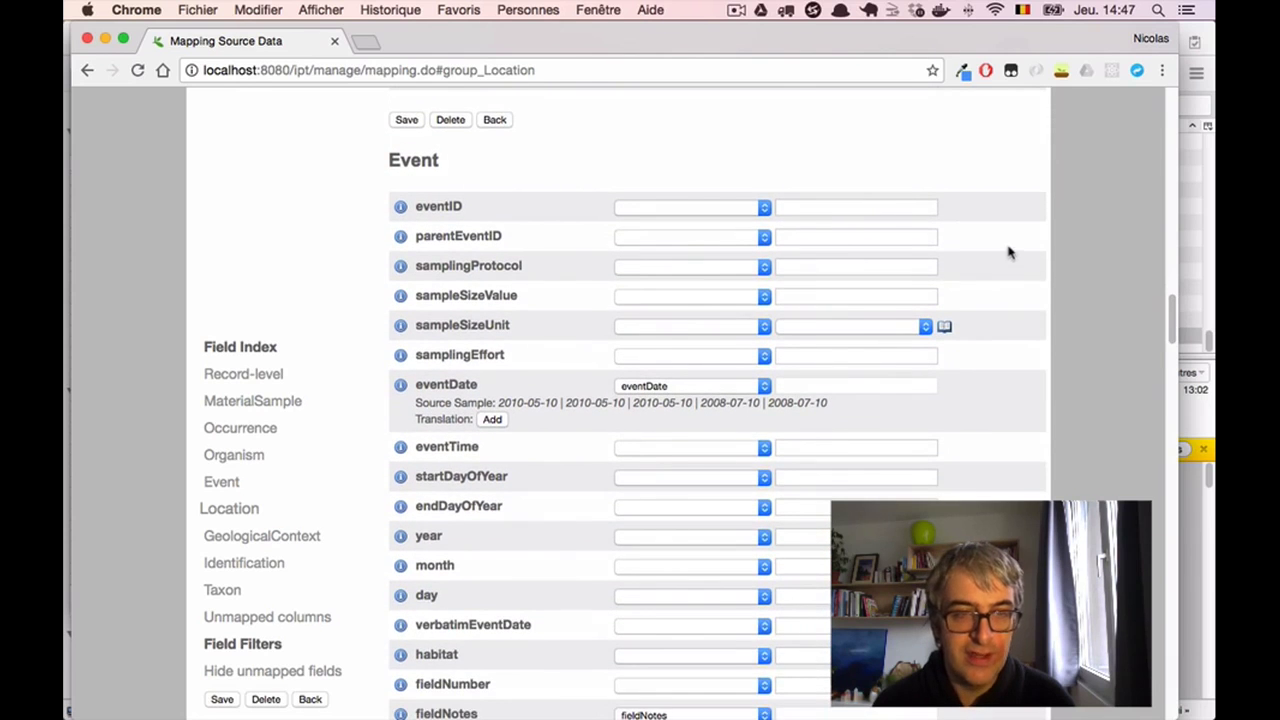
pyautogui.click(313, 519)
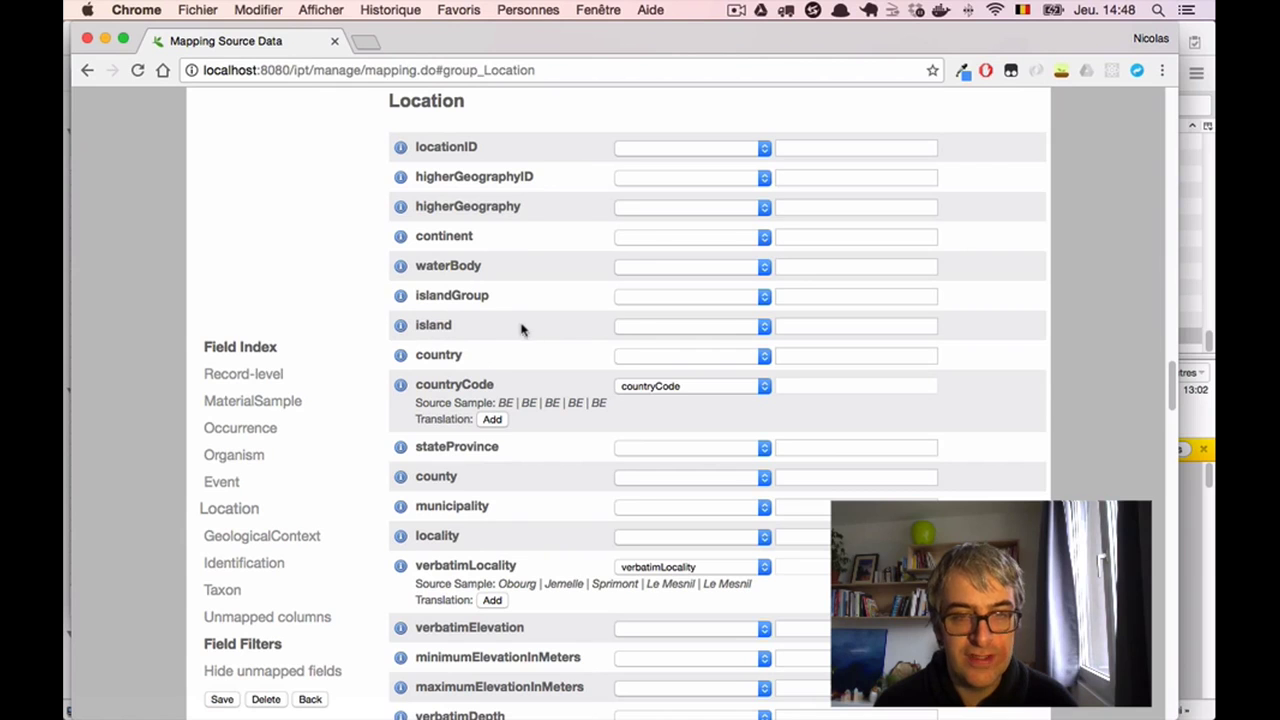
pyautogui.scroll(-1, 577, 346)
pyautogui.scroll(-1, 575, 347)
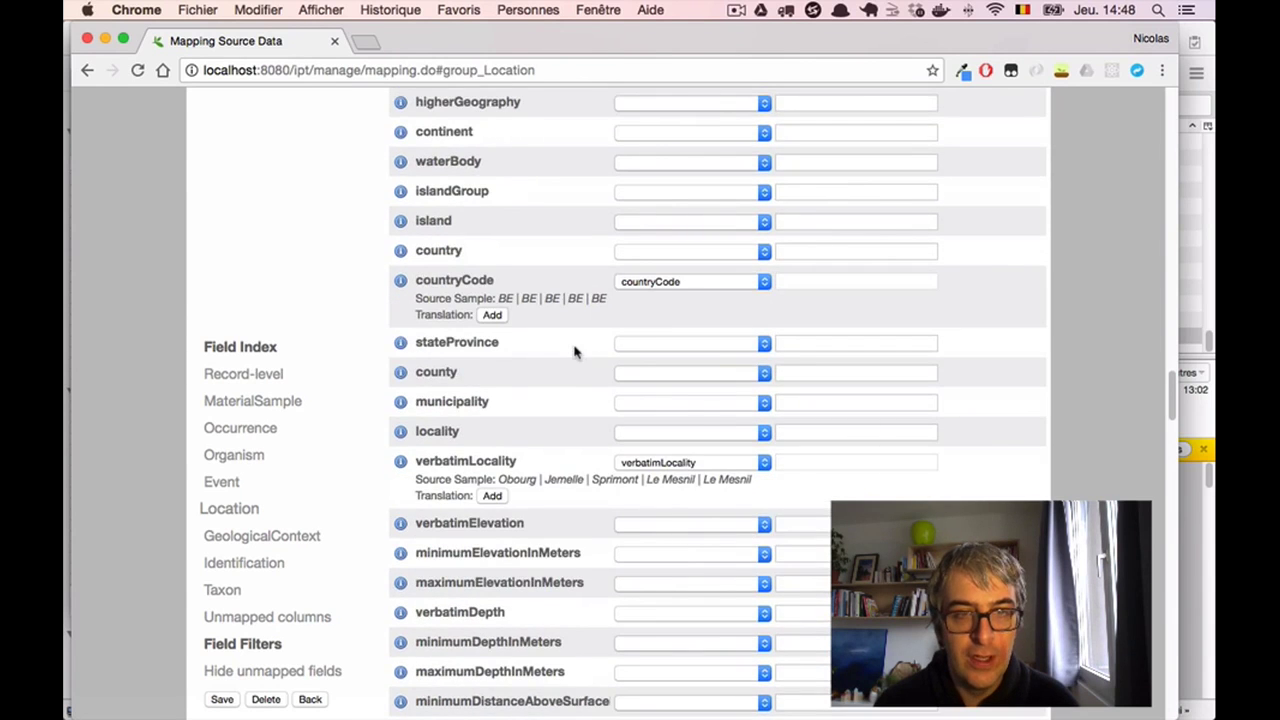
pyautogui.scroll(-5, 575, 350)
pyautogui.scroll(-8, 575, 350)
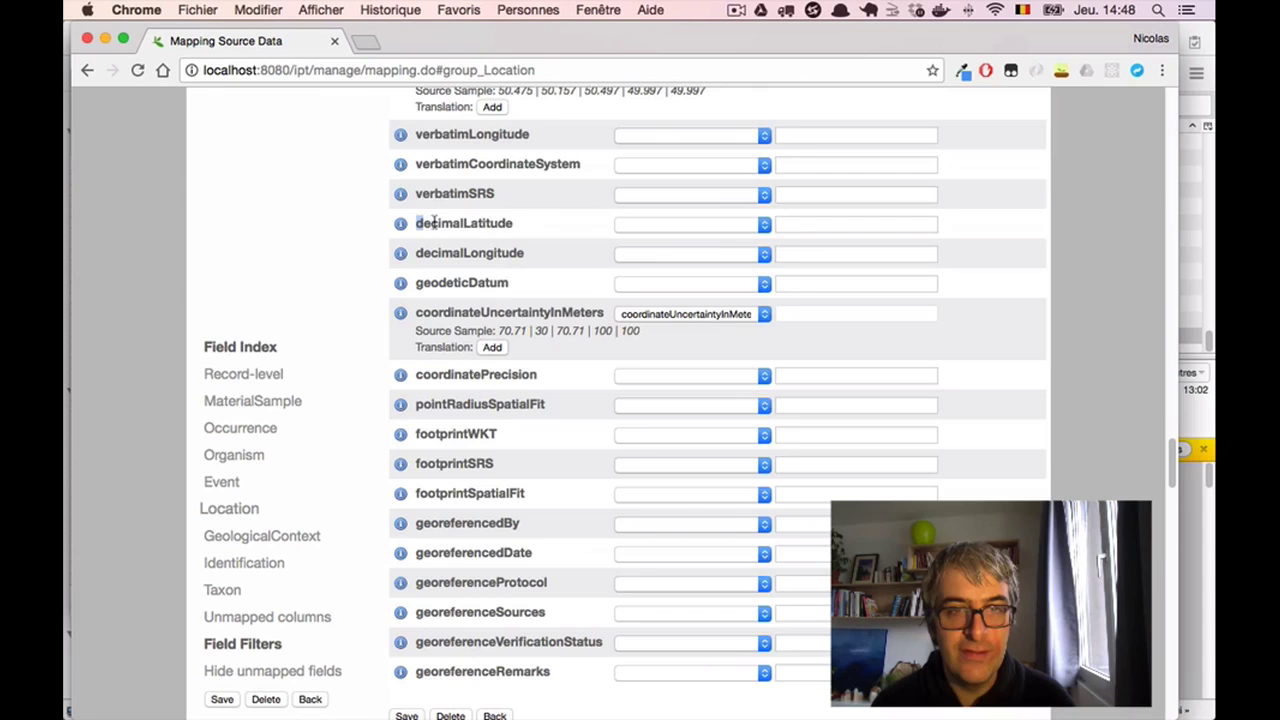
# Step: Read the description of the decimalLatitude term and look through the source columns offered for it
pyautogui.moveTo(416, 223); pyautogui.dragTo(530, 223)
pyautogui.click(545, 233)
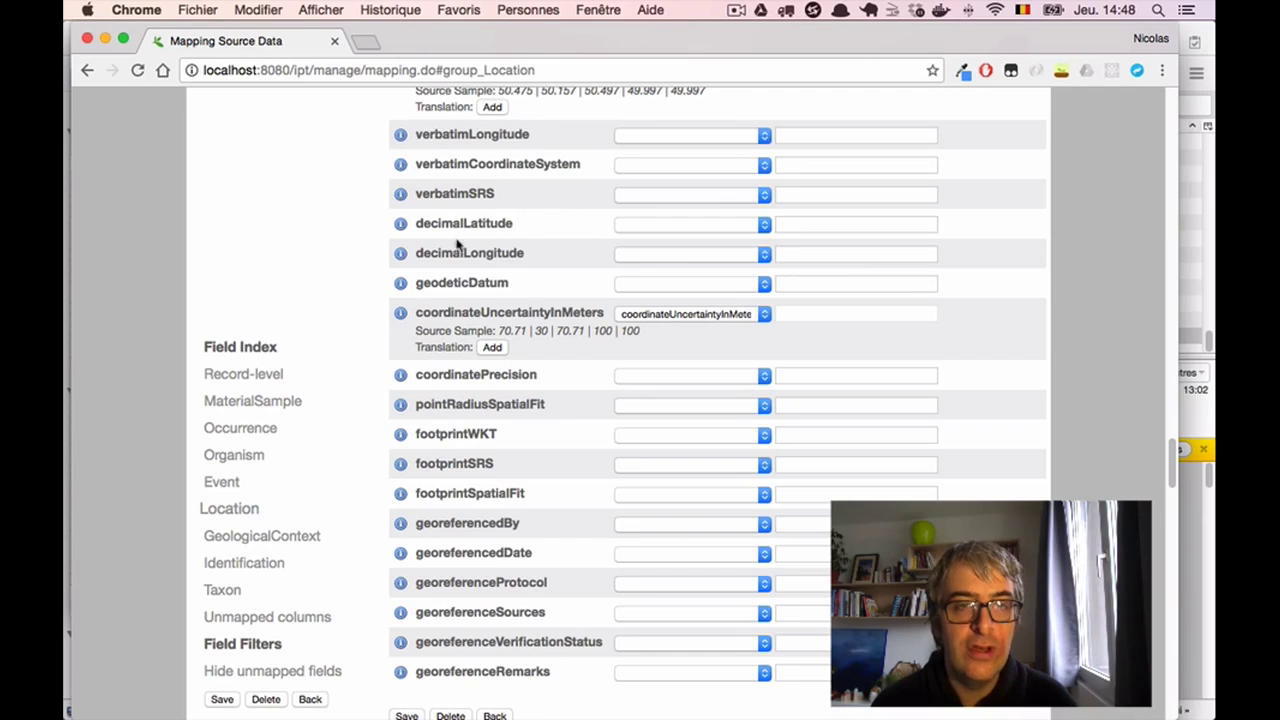
pyautogui.moveTo(401, 229)
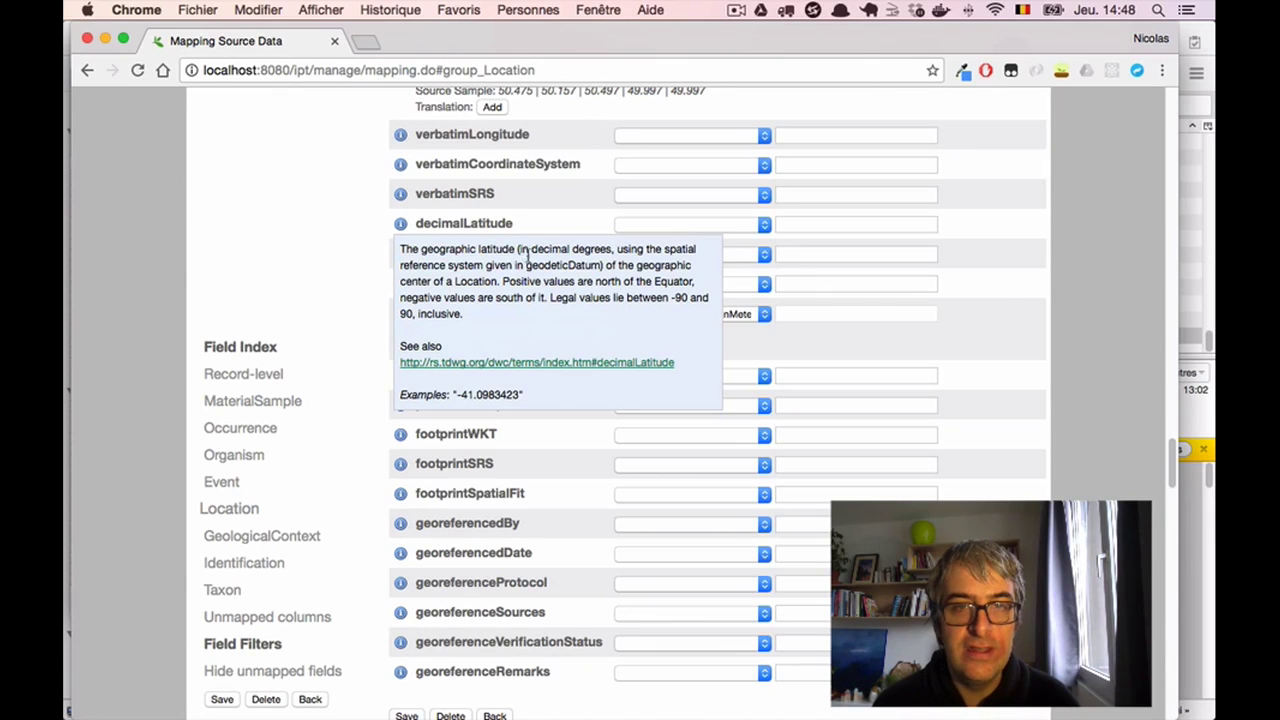
pyautogui.click(400, 224)
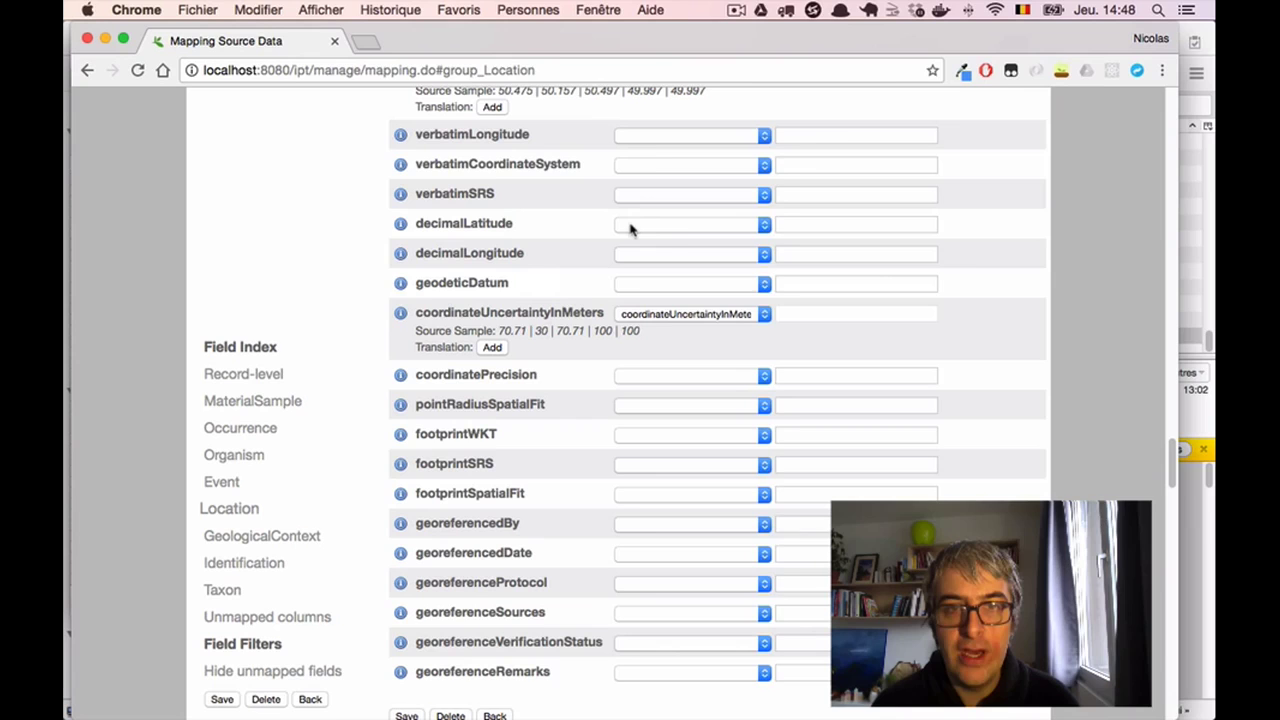
pyautogui.click(712, 231)
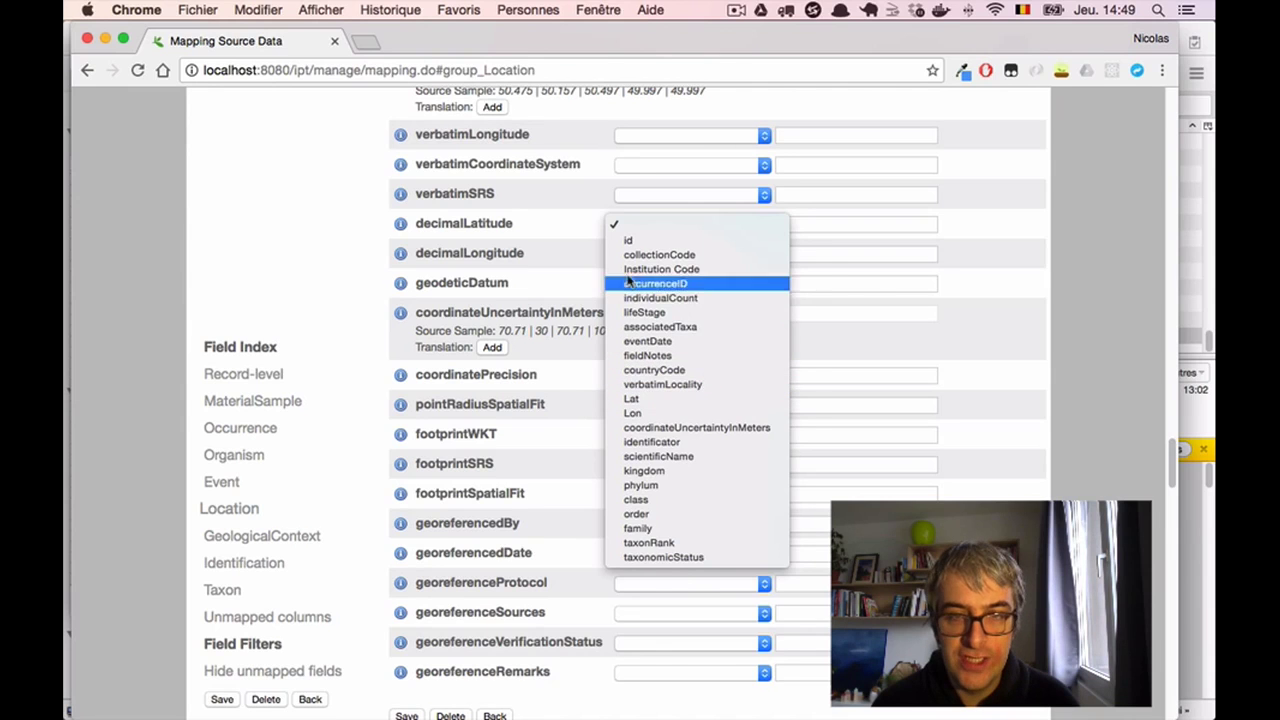
pyautogui.click(585, 275)
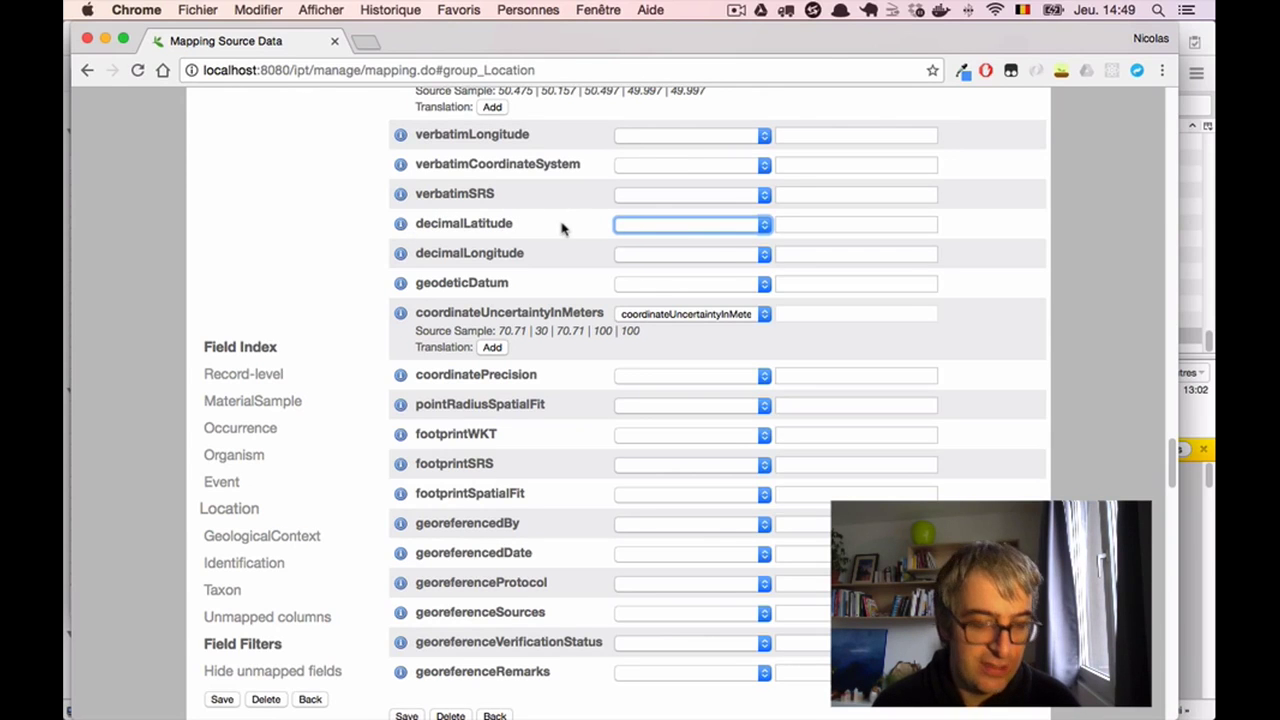
# Step: Switch to ladybirds.xls in Excel and examine the Lat header cell and its whole column
pyautogui.press('super+Tab')
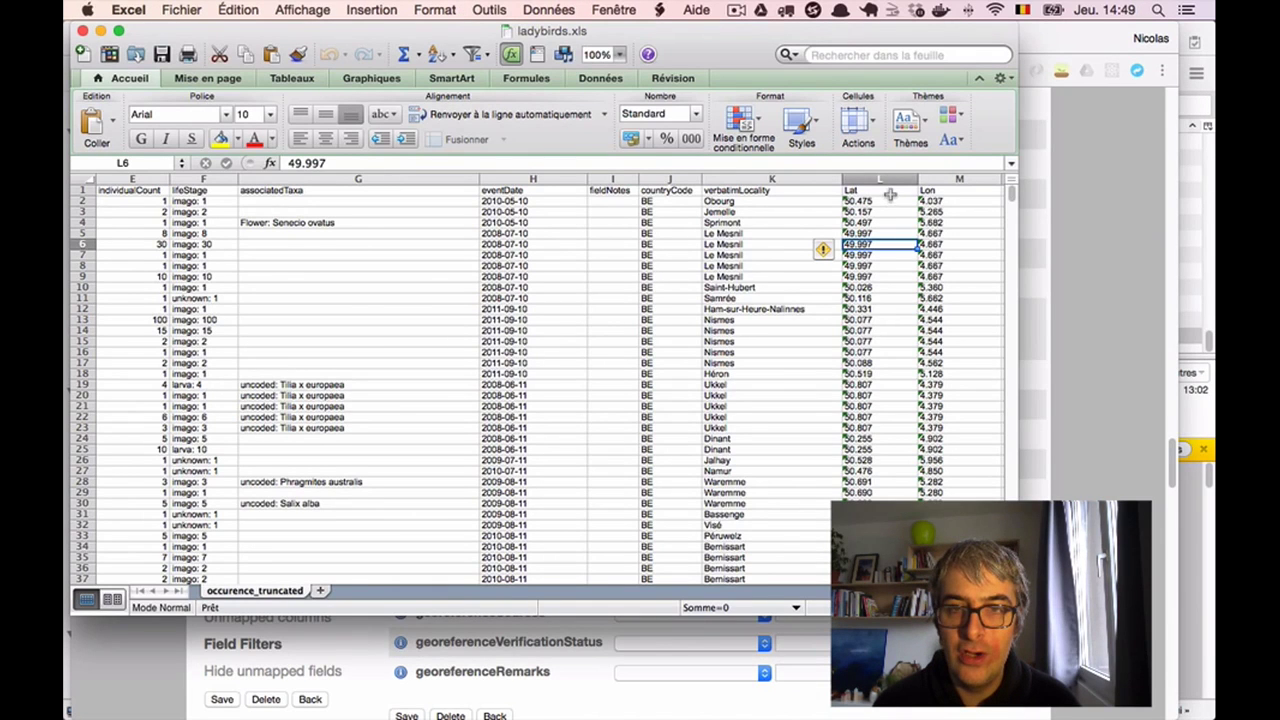
pyautogui.click(858, 190)
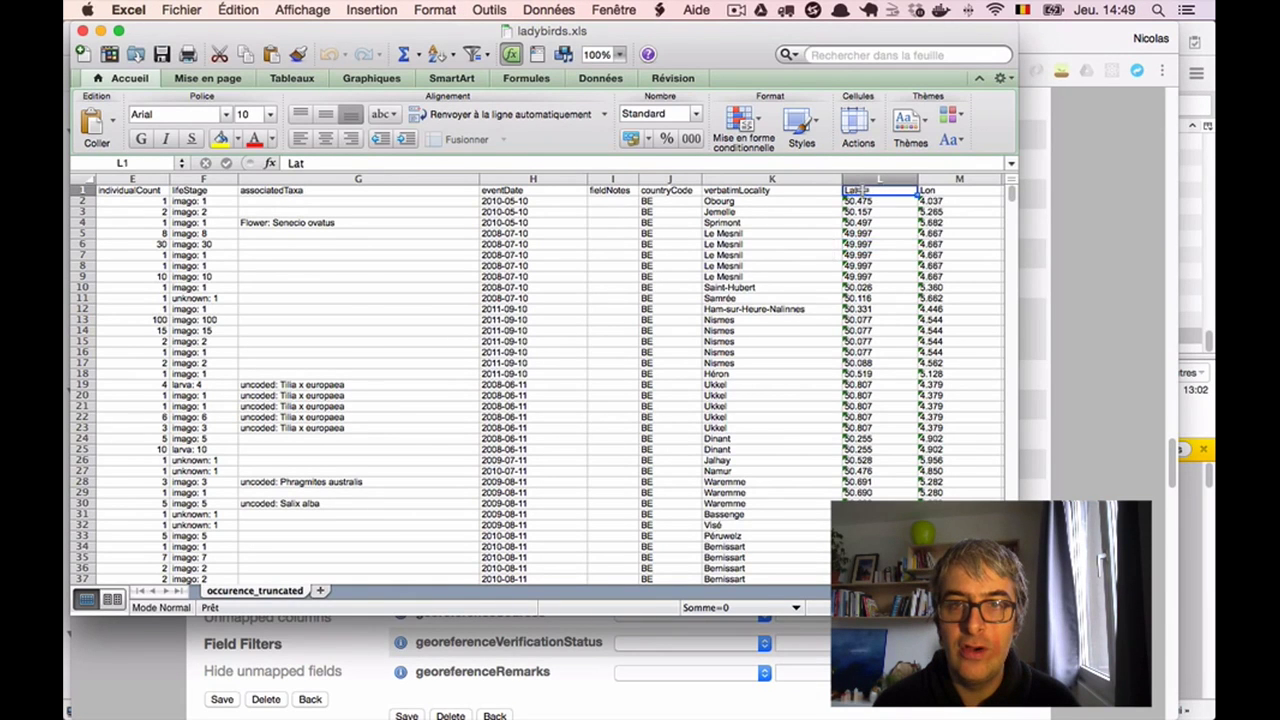
pyautogui.click(867, 178)
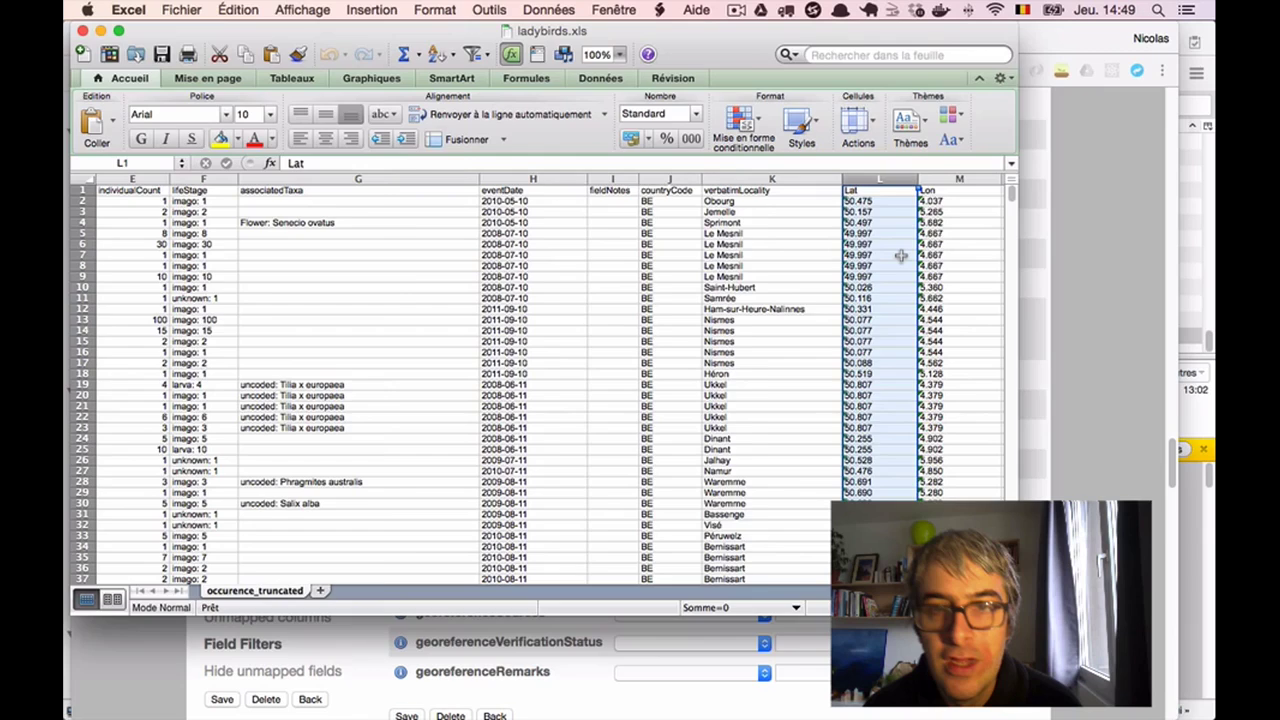
# Step: Switch back to the IPT mapping in Chrome and map the decimalLatitude term to the Lat source column
pyautogui.press('super+Tab')
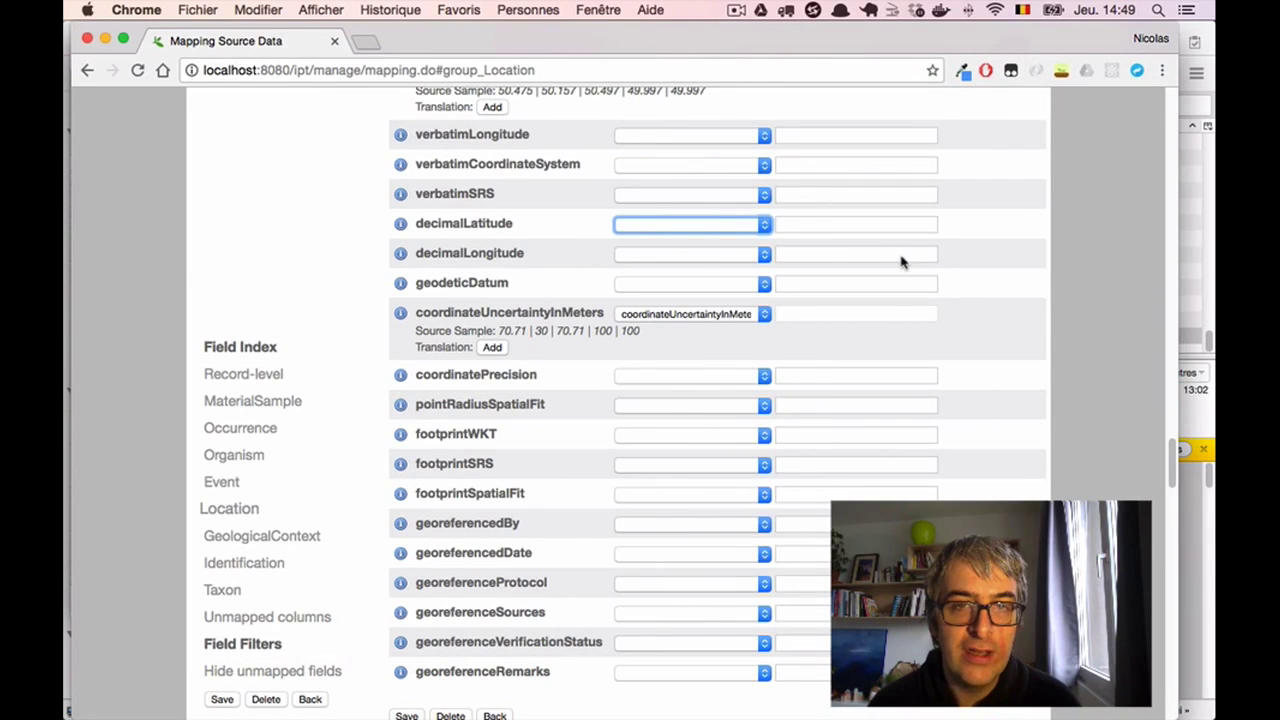
pyautogui.click(677, 224)
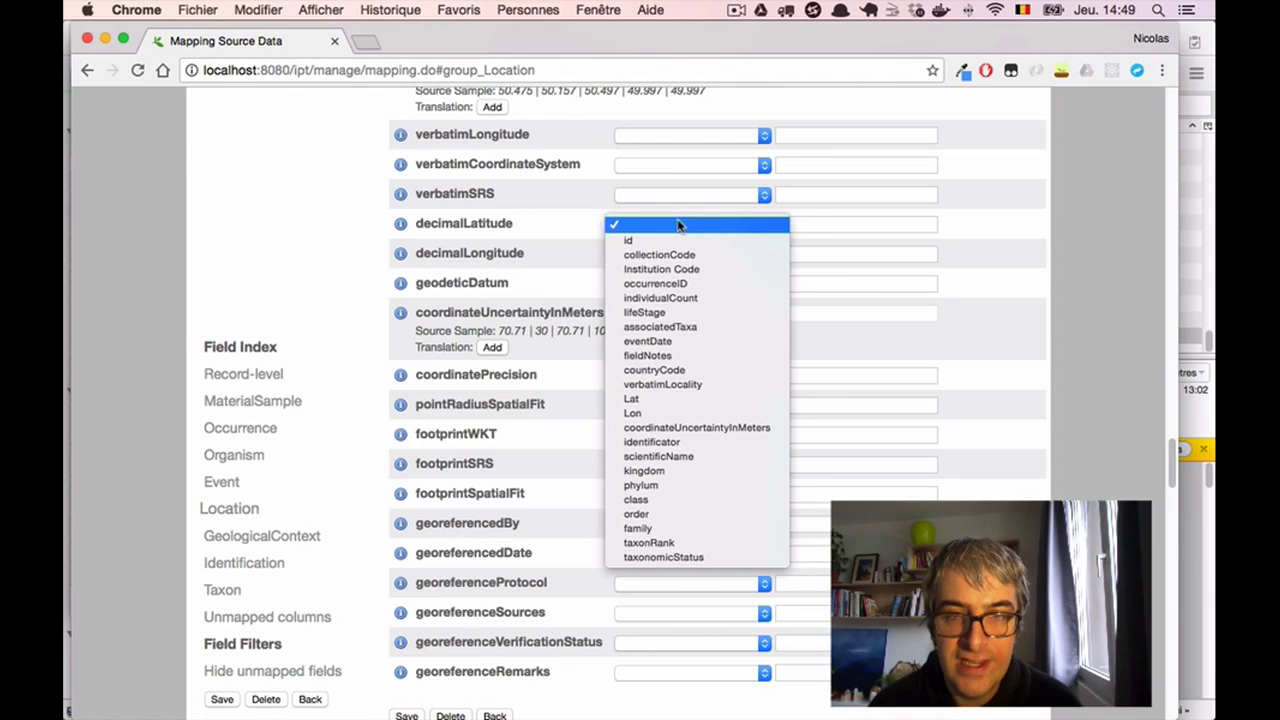
pyautogui.click(736, 400)
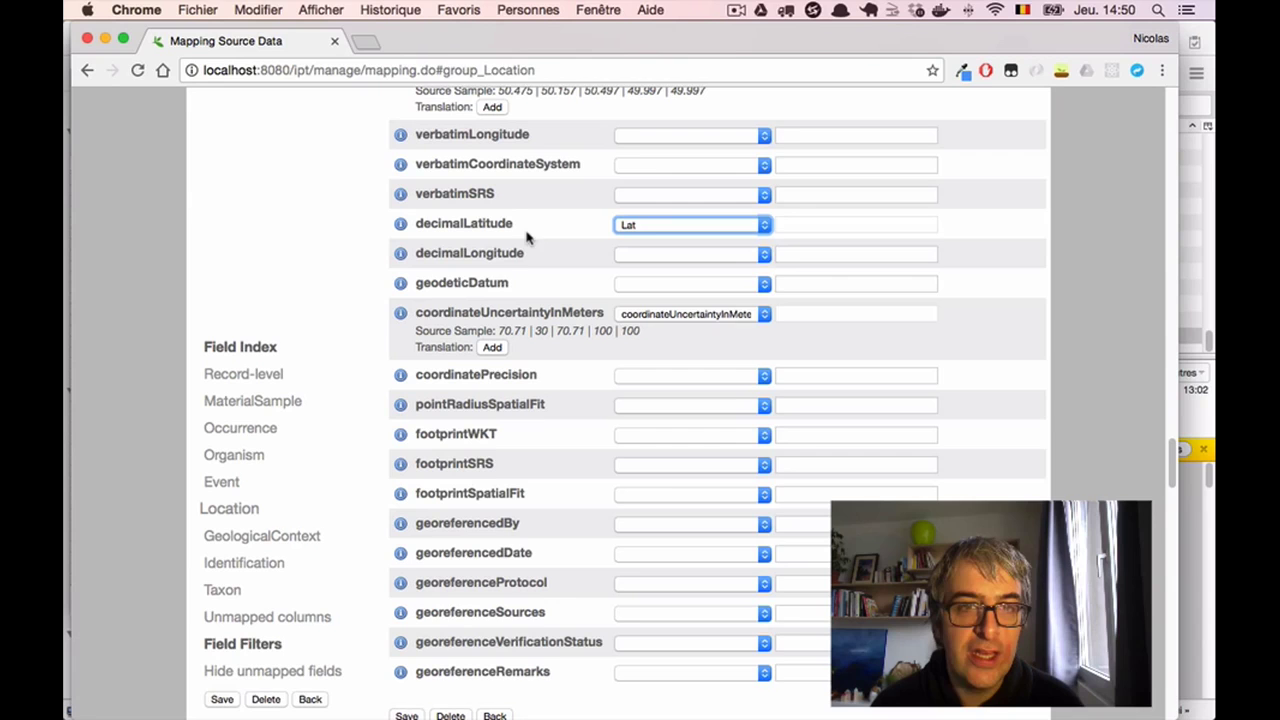
# Step: Read the description of the decimalLongitude term and examine the Lon column of ladybirds.xls in Excel
pyautogui.click(416, 258)
pyautogui.moveTo(416, 258); pyautogui.dragTo(535, 258)
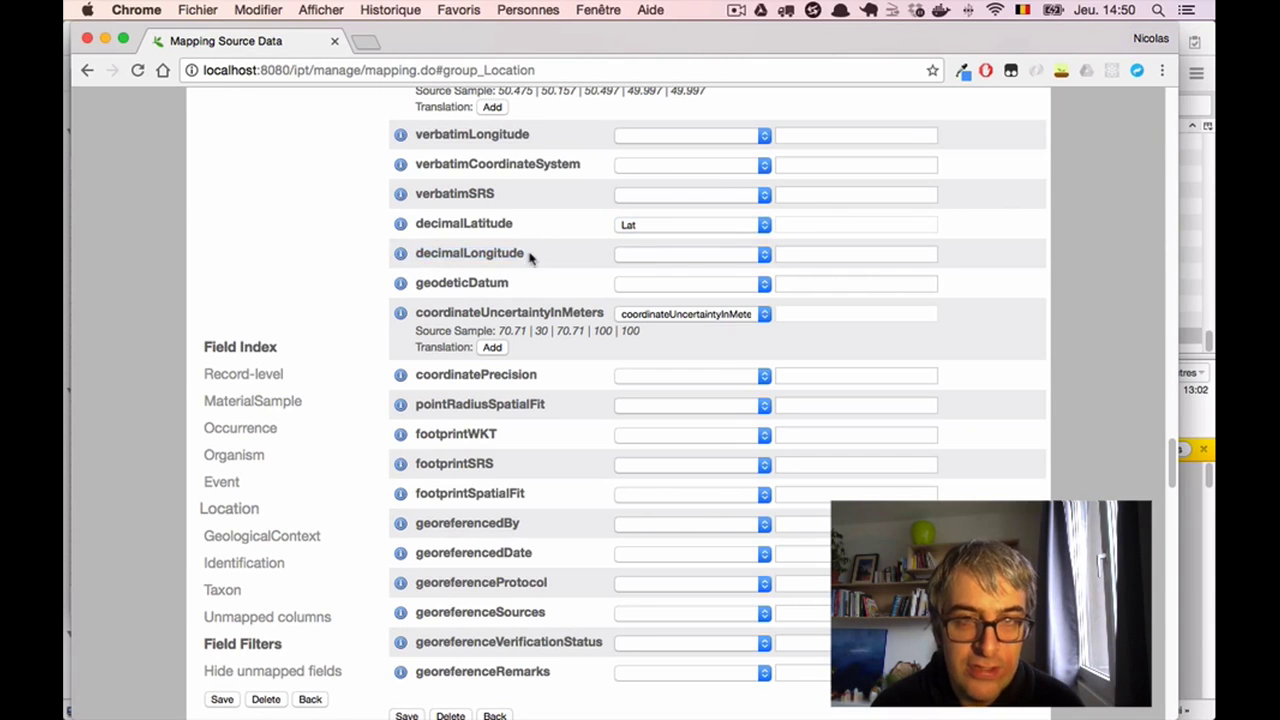
pyautogui.click(402, 255)
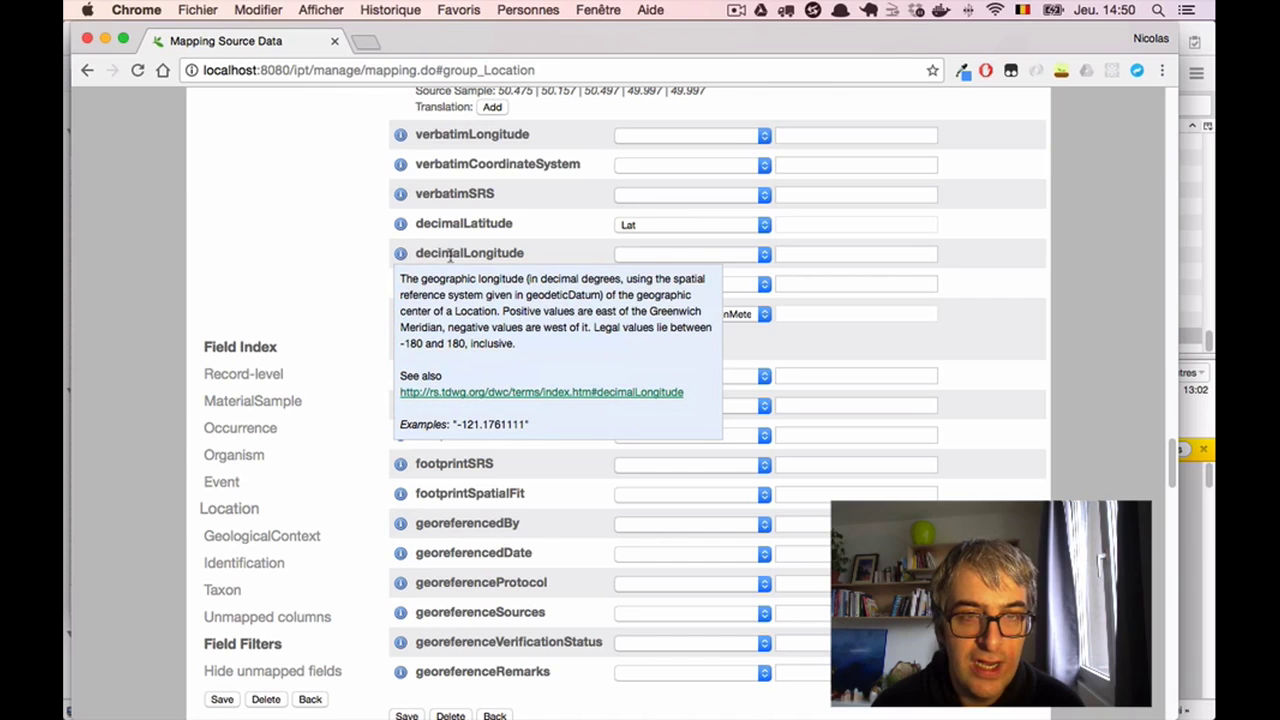
pyautogui.click(402, 255)
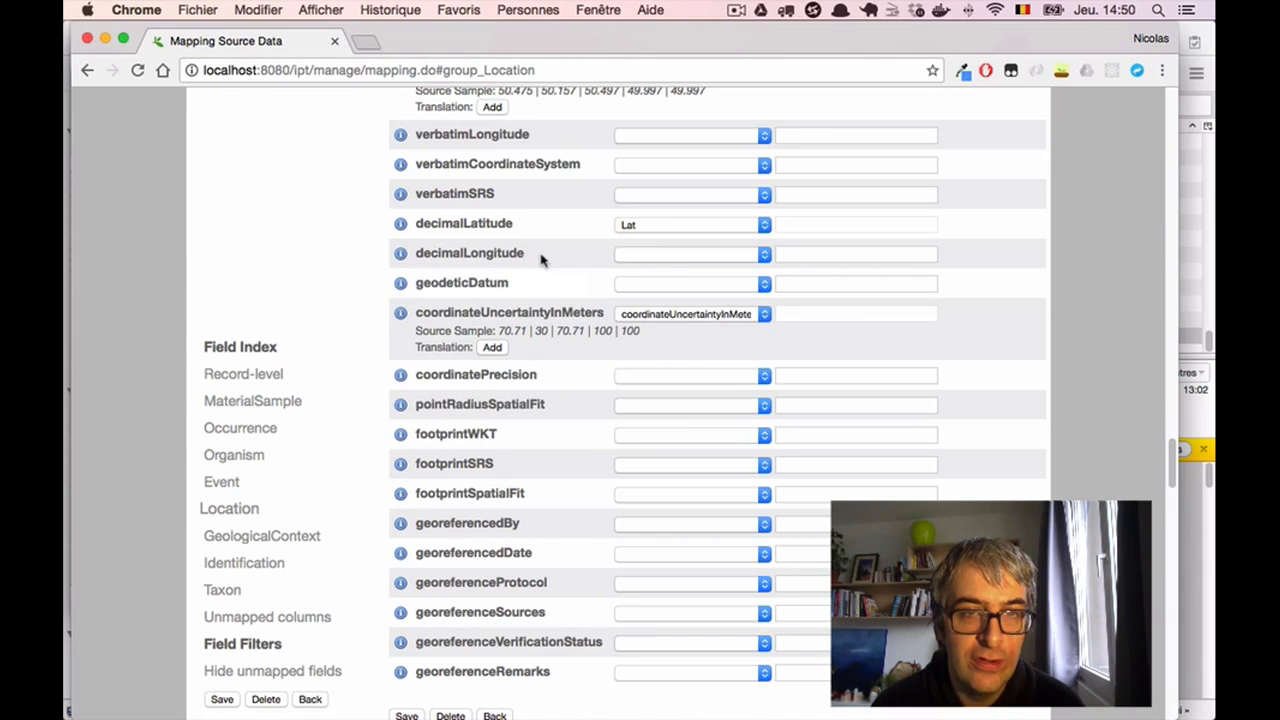
pyautogui.press('super+Tab')
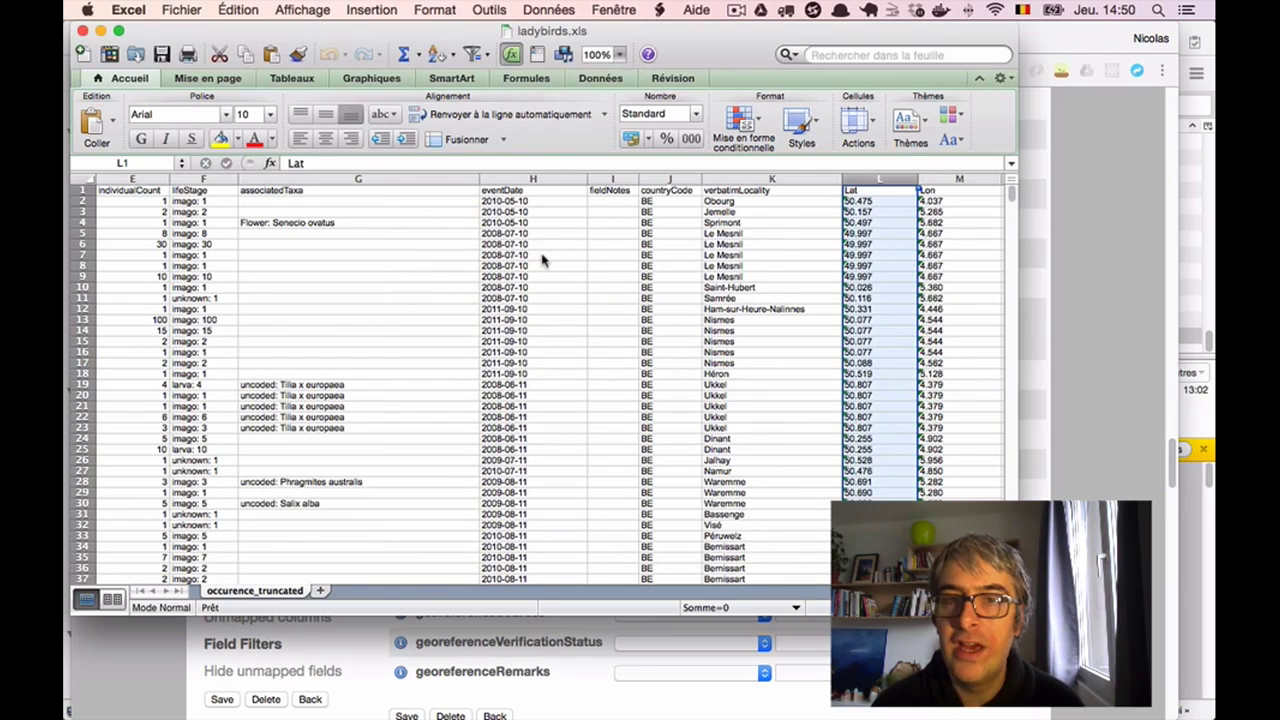
pyautogui.click(941, 178)
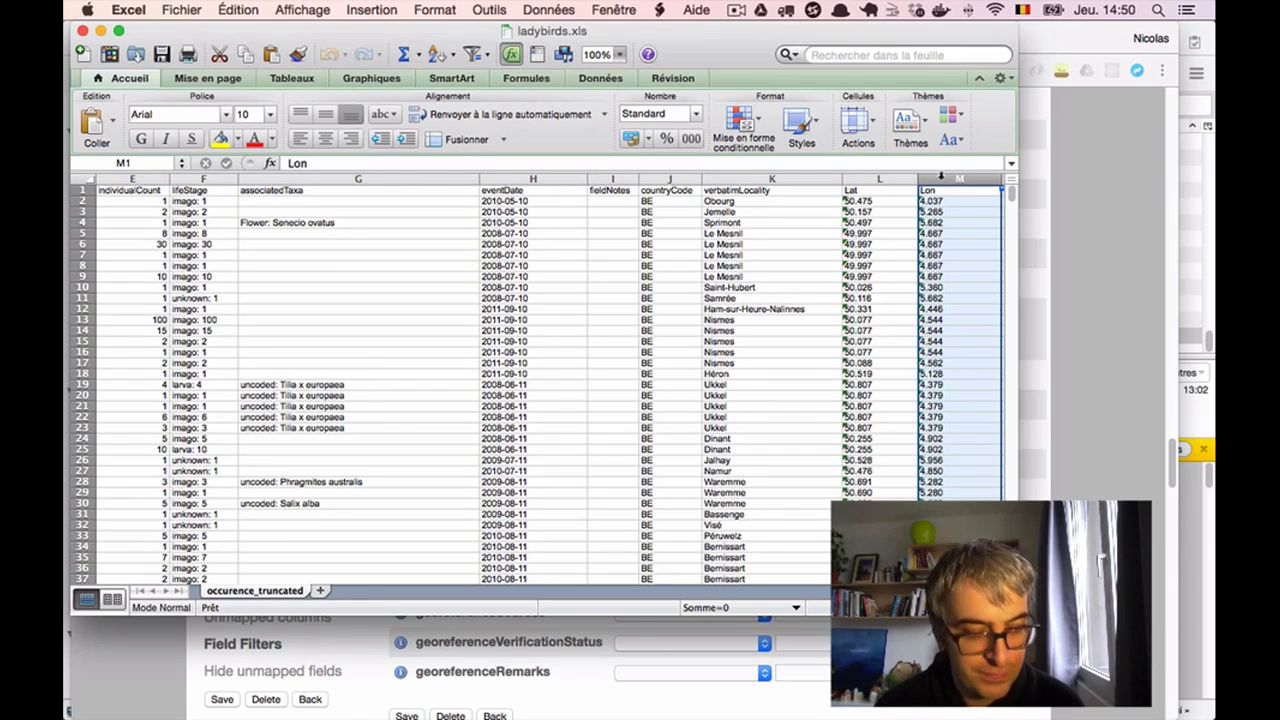
# Step: Switch back to Chrome, map the decimalLongitude term to the Lon source column and save the mapping
pyautogui.press('super+Tab')
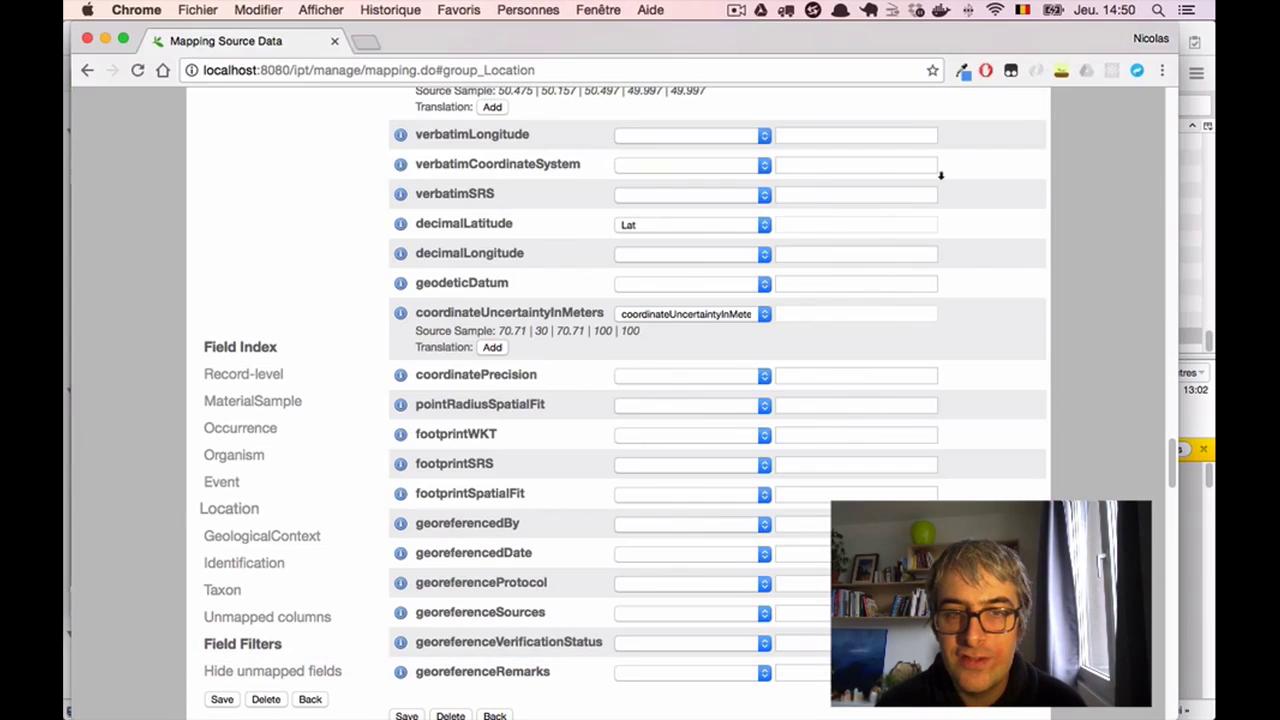
pyautogui.click(645, 256)
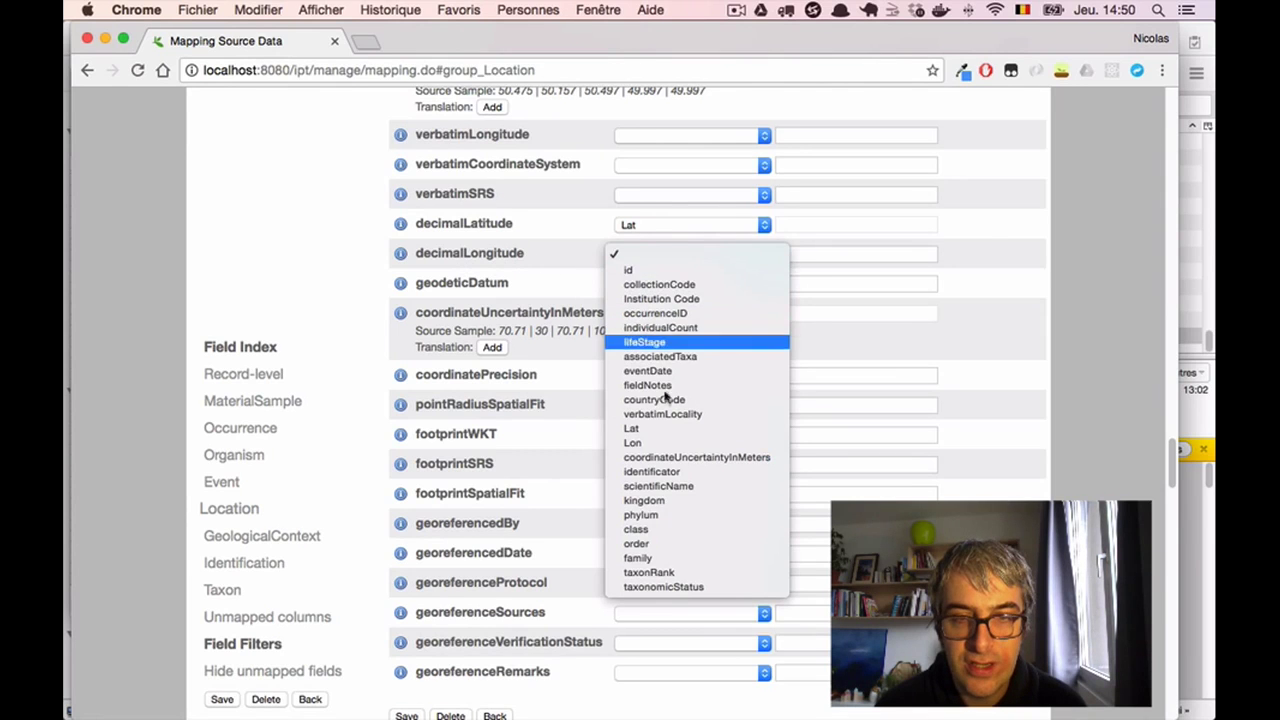
pyautogui.click(665, 443)
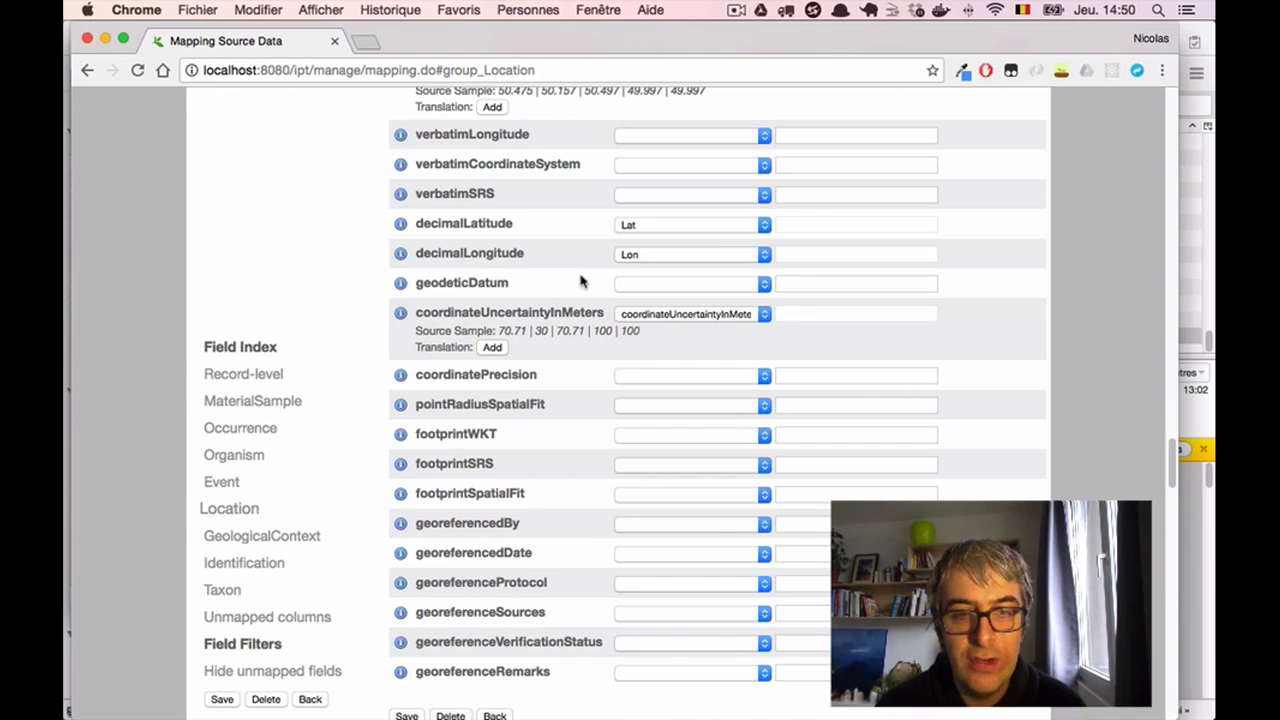
pyautogui.scroll(-1, 582, 280)
pyautogui.scroll(-1, 582, 280)
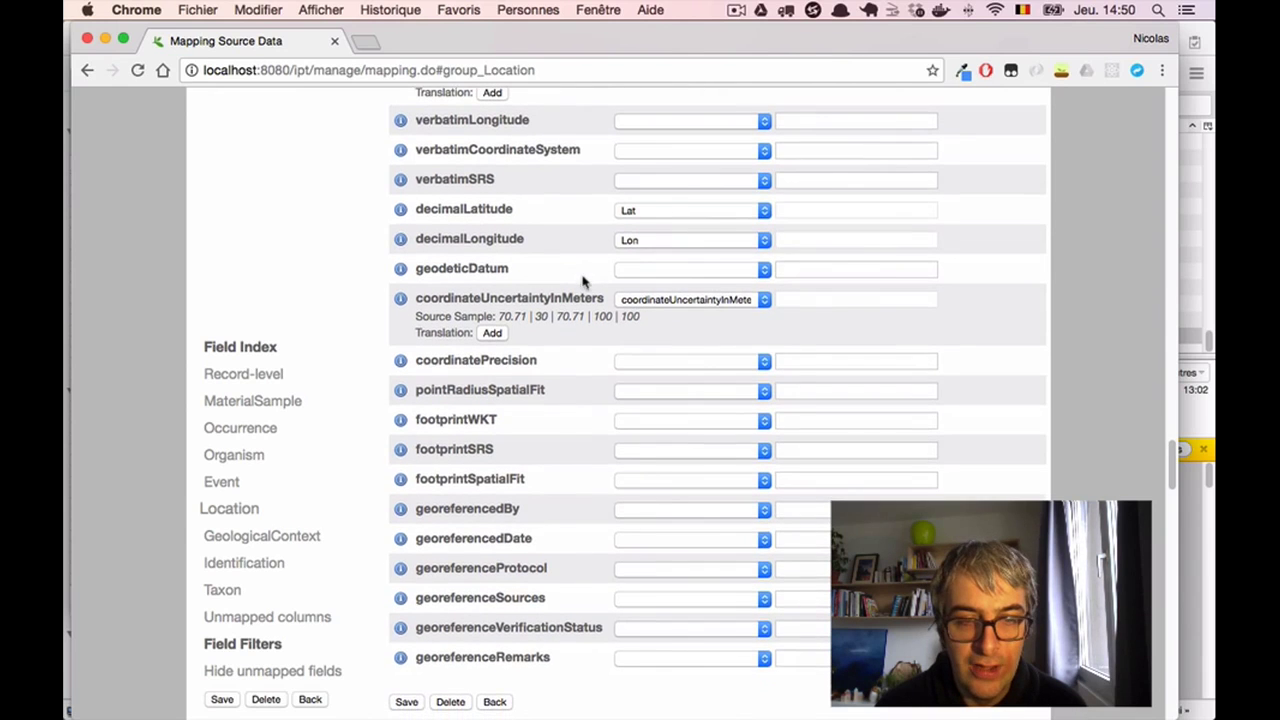
pyautogui.click(406, 702)
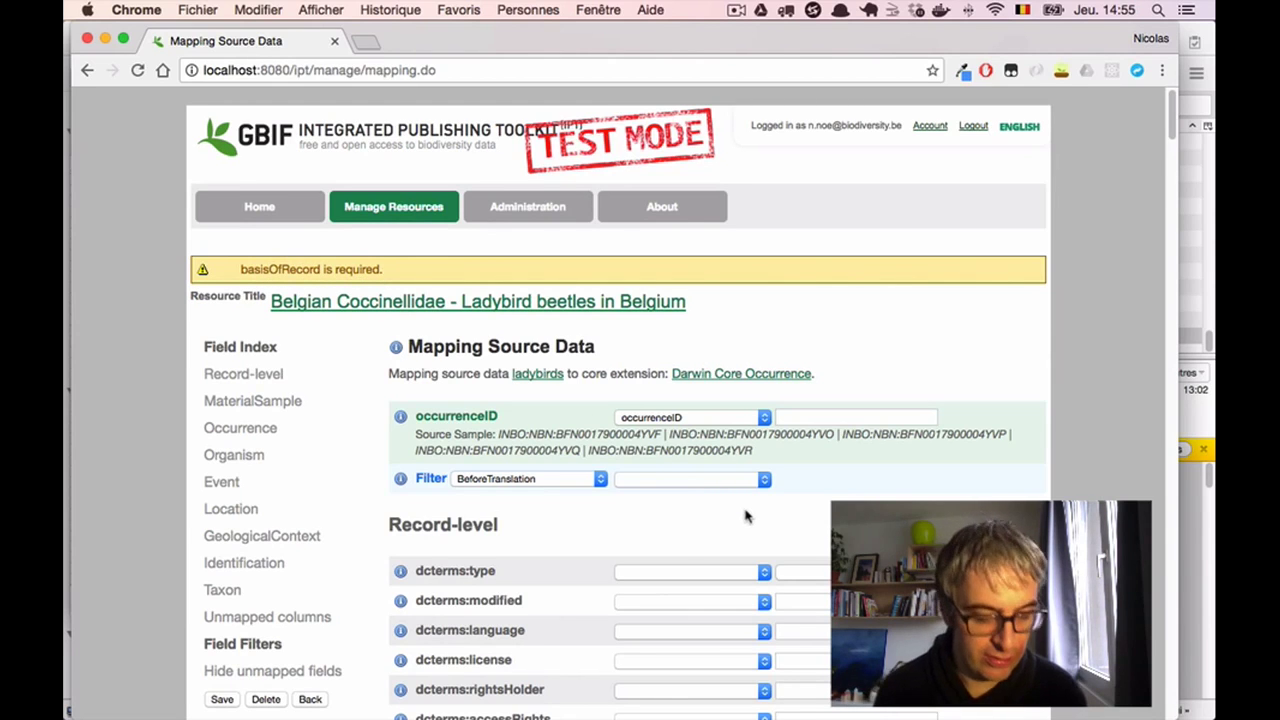
# Step: Find the basisOfRecord term by searching the page for "basisOf", then read its description and the source columns offered for it
pyautogui.press('super+f')
pyautogui.write('bas')
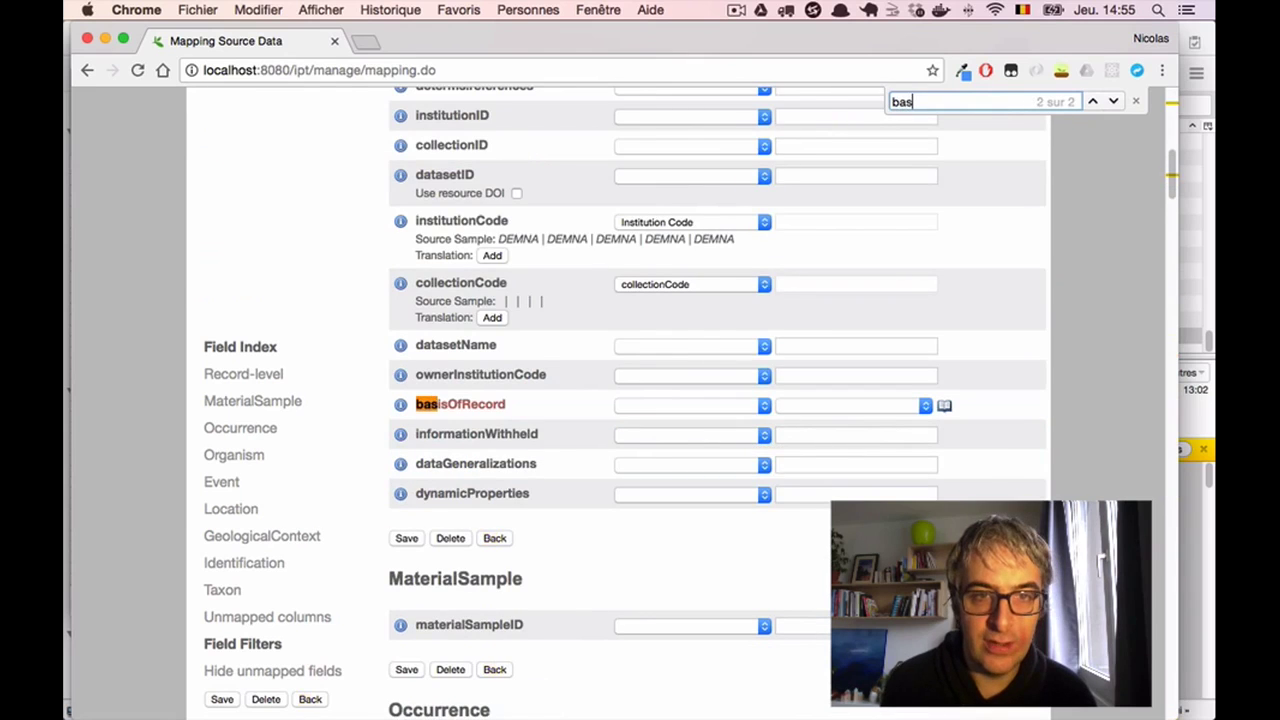
pyautogui.write('isOf')
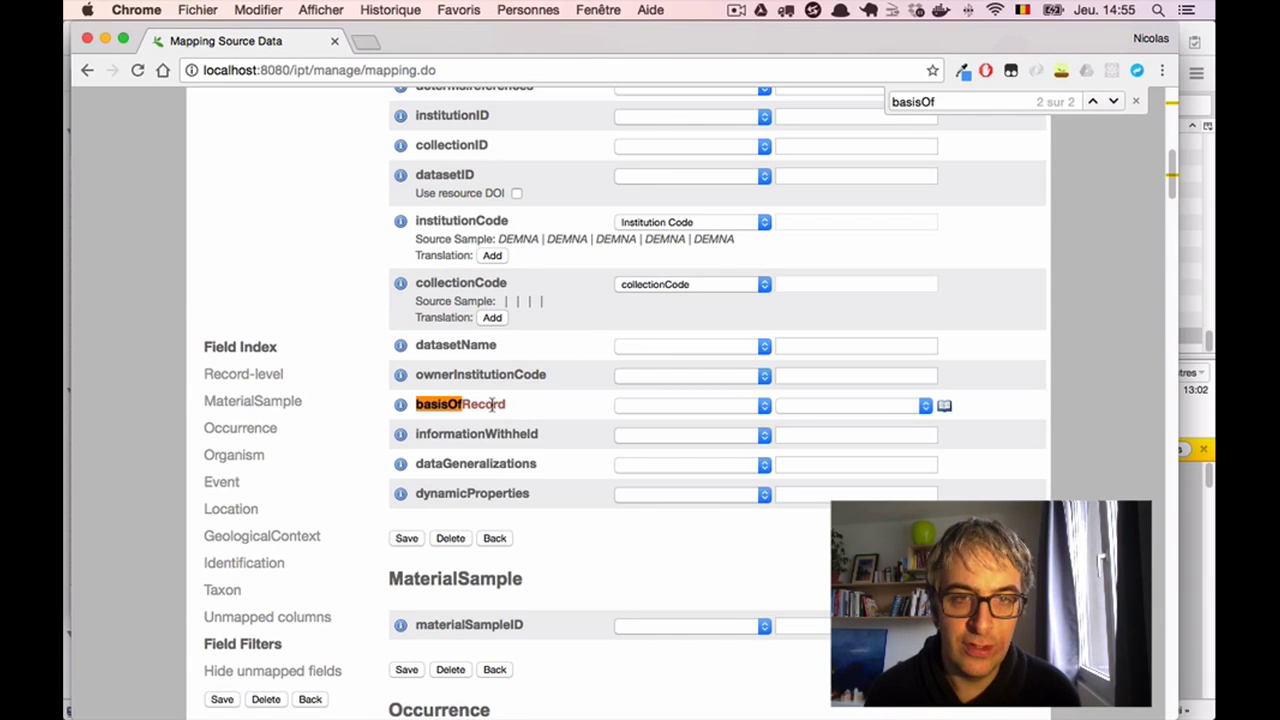
pyautogui.click(402, 406)
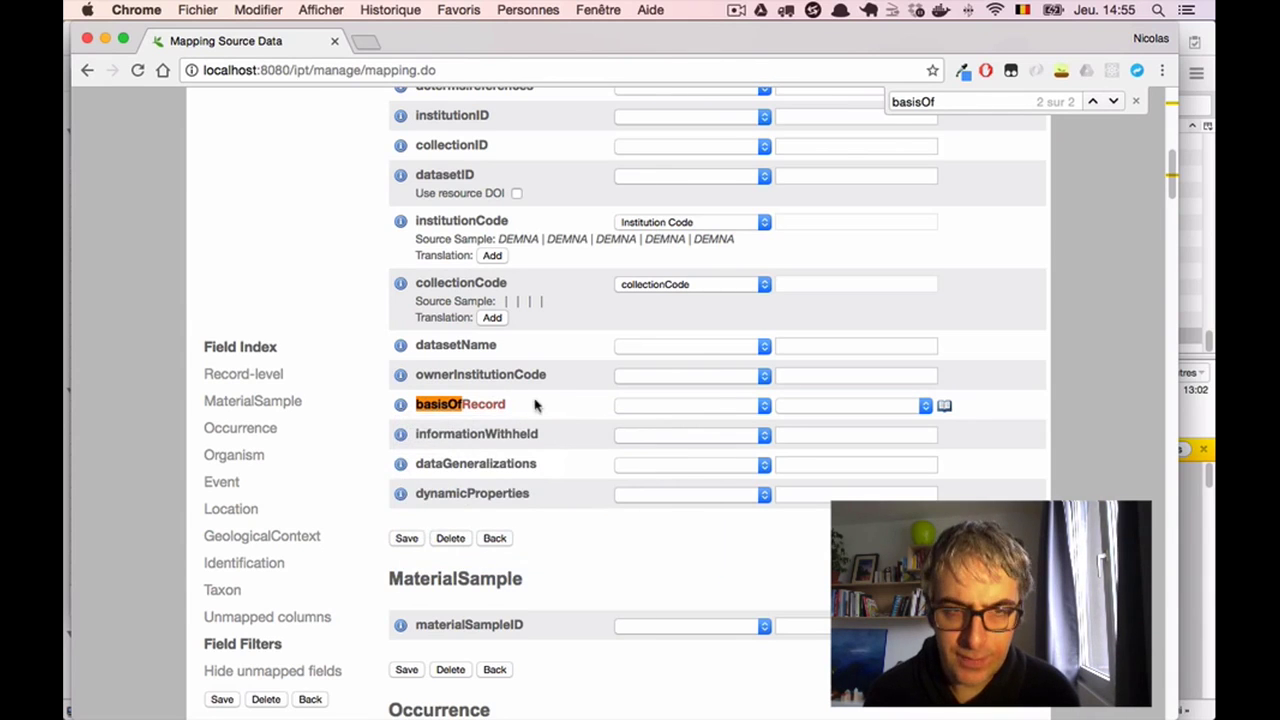
pyautogui.click(766, 406)
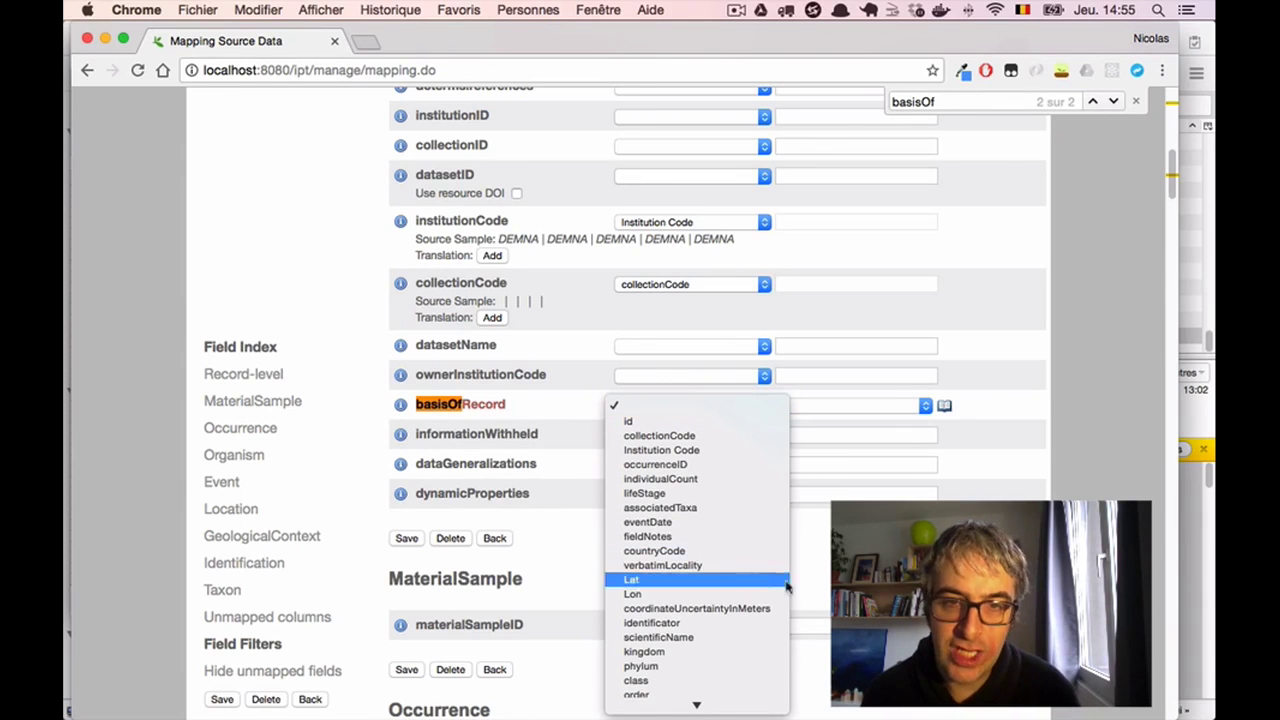
pyautogui.press('Escape')
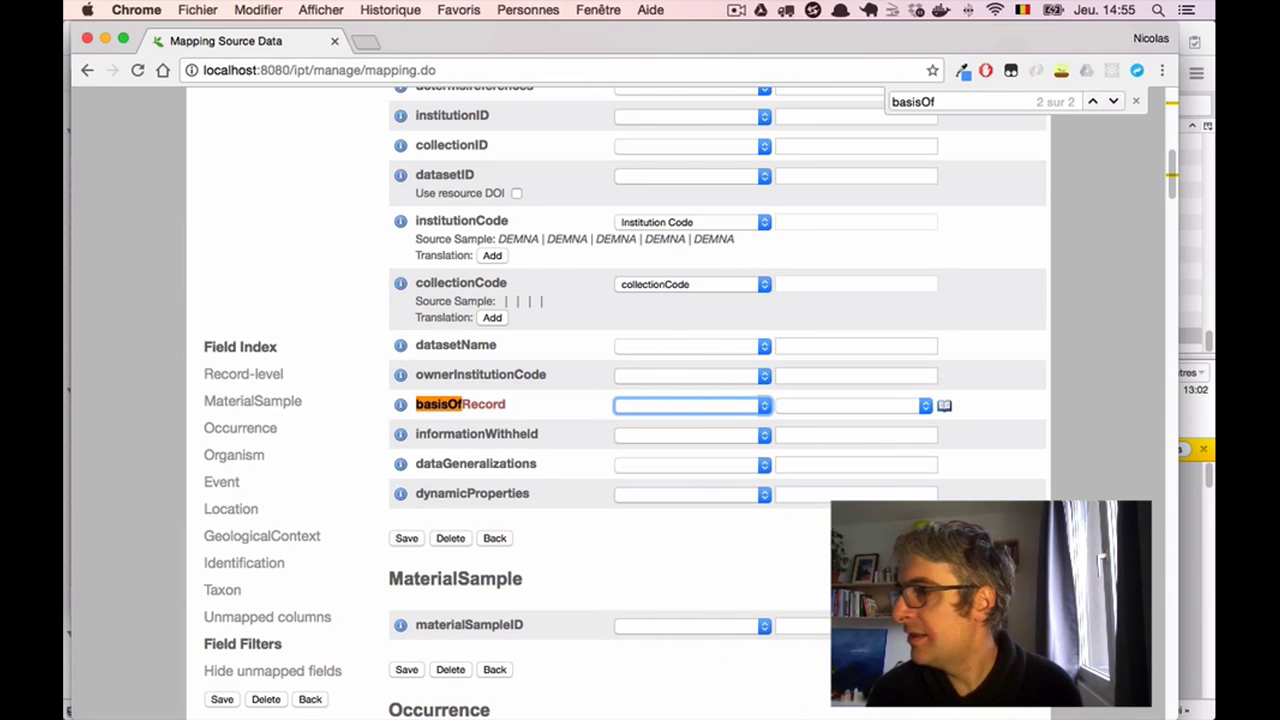
# Step: Switch to ladybirds.xls in Excel and check its columns and records for basis-of-record information
pyautogui.press('super+Tab')
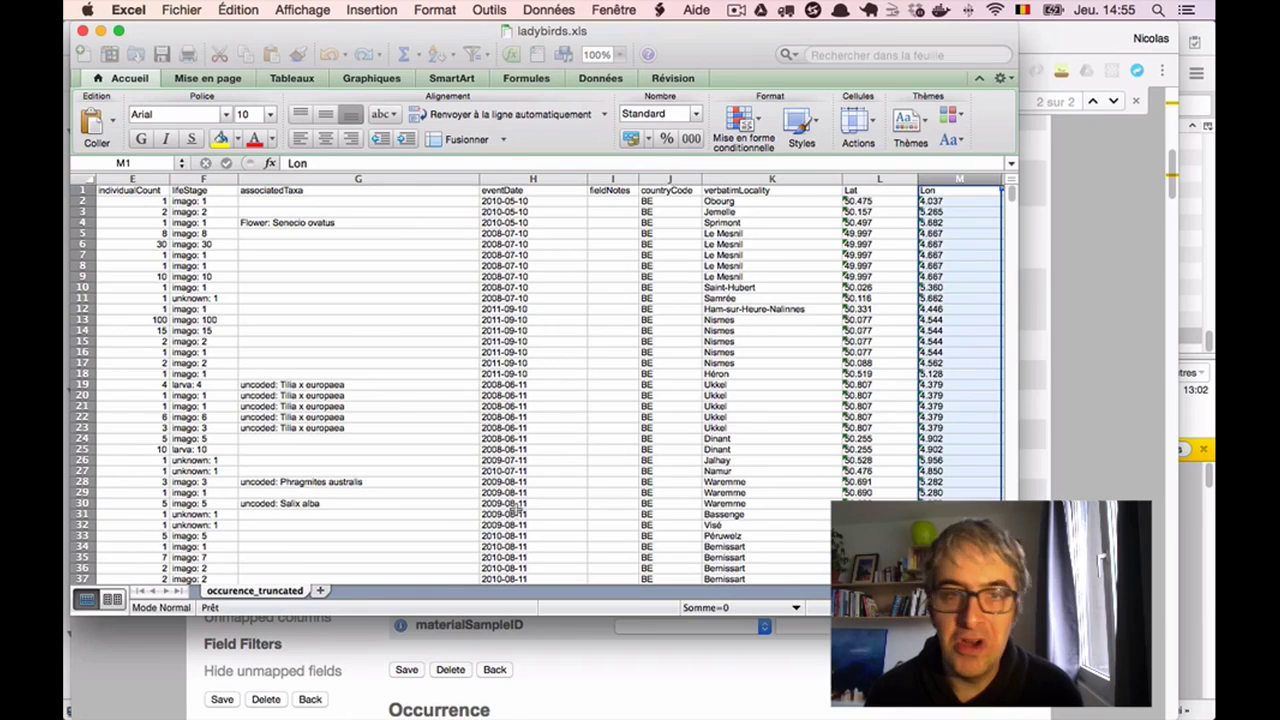
pyautogui.click(335, 549)
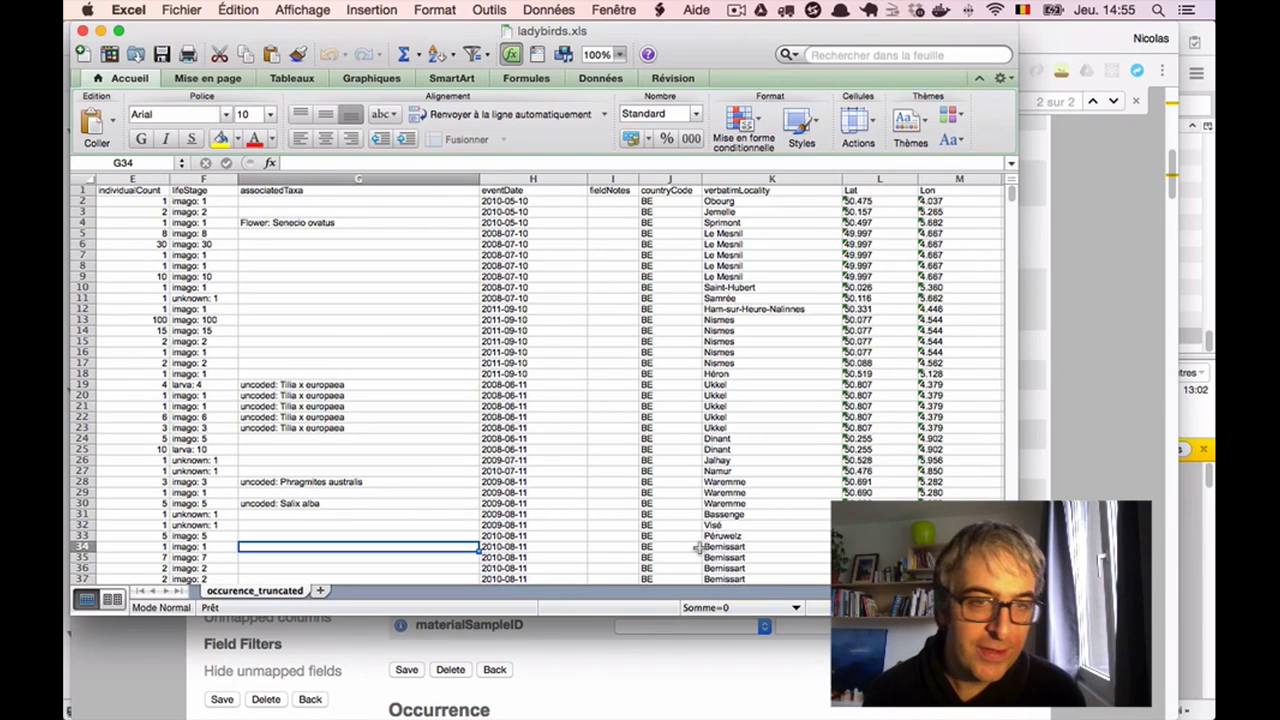
pyautogui.click(400, 263)
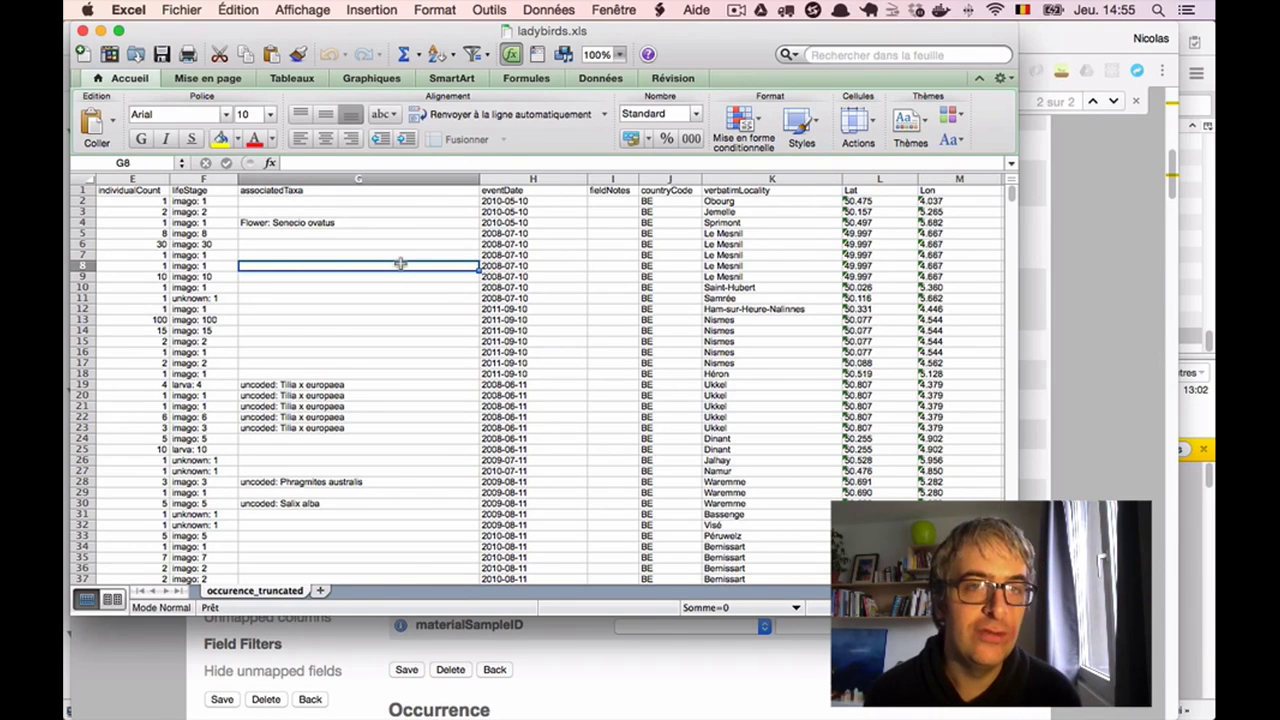
pyautogui.click(386, 199)
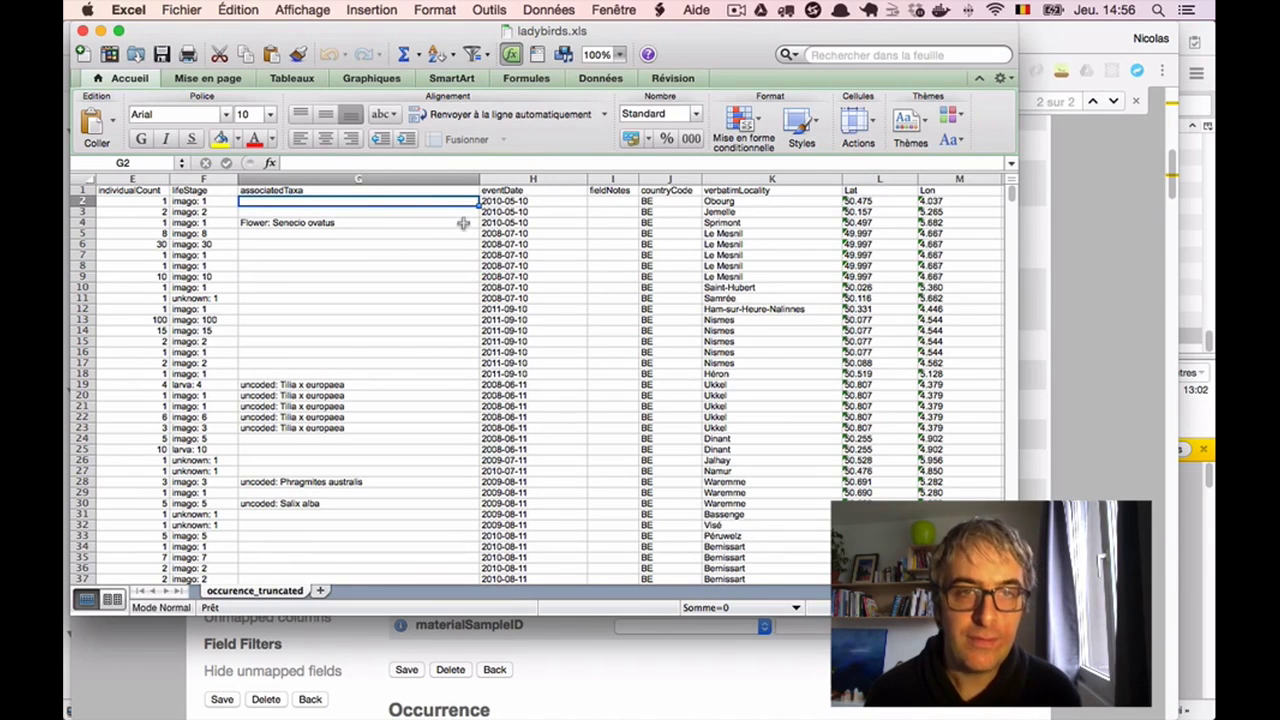
pyautogui.click(540, 201)
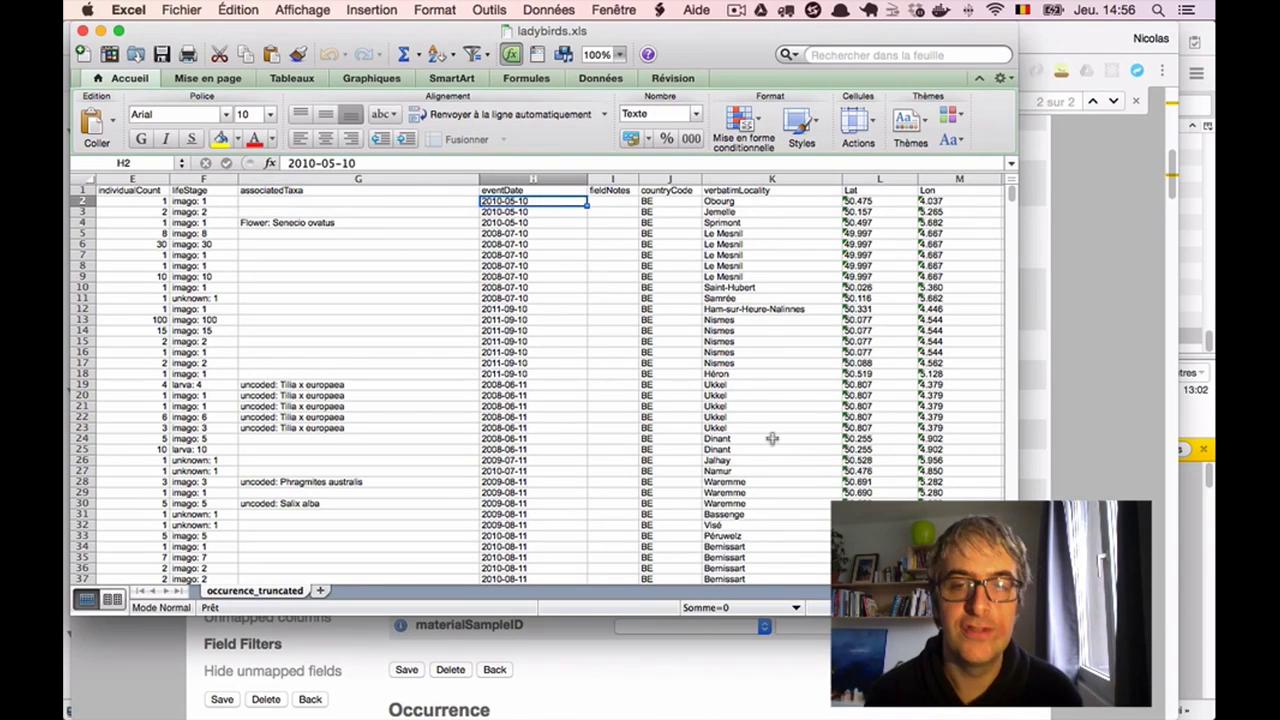
# Step: Switch back to Chrome, give basisOfRecord the fixed value Human Observation without a source column, and save the mapping
pyautogui.click(1063, 673)
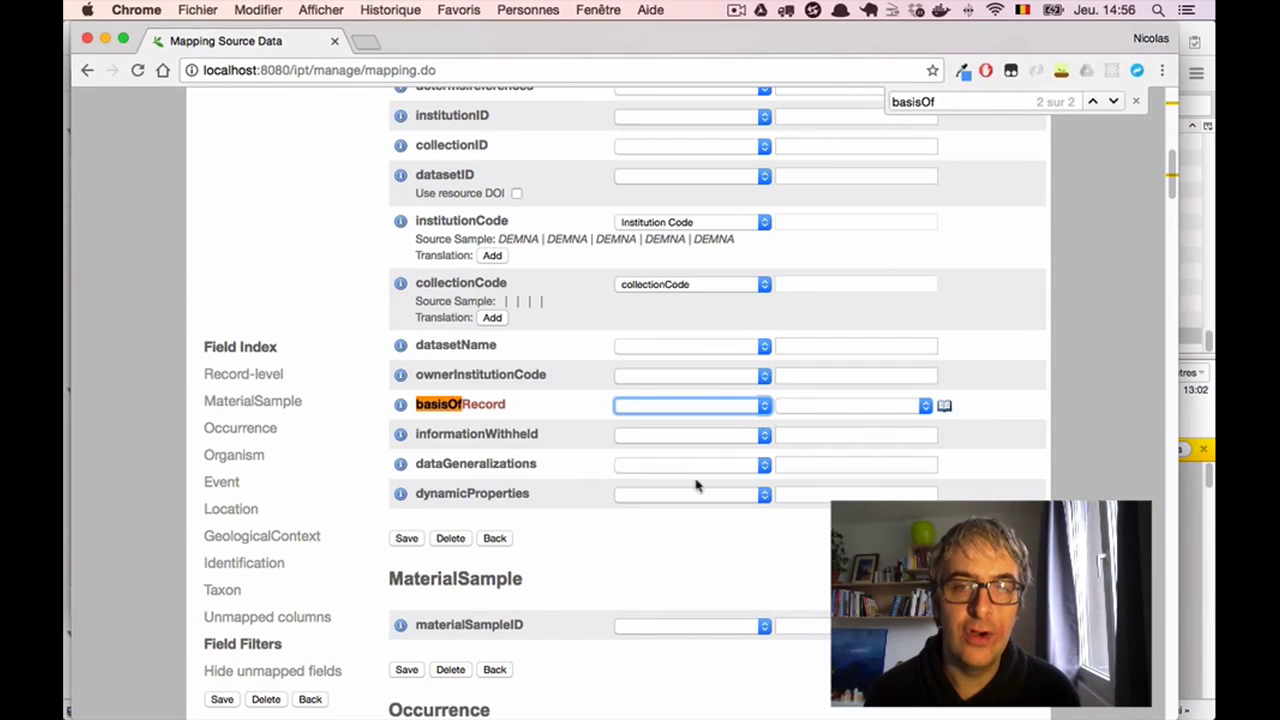
pyautogui.click(697, 406)
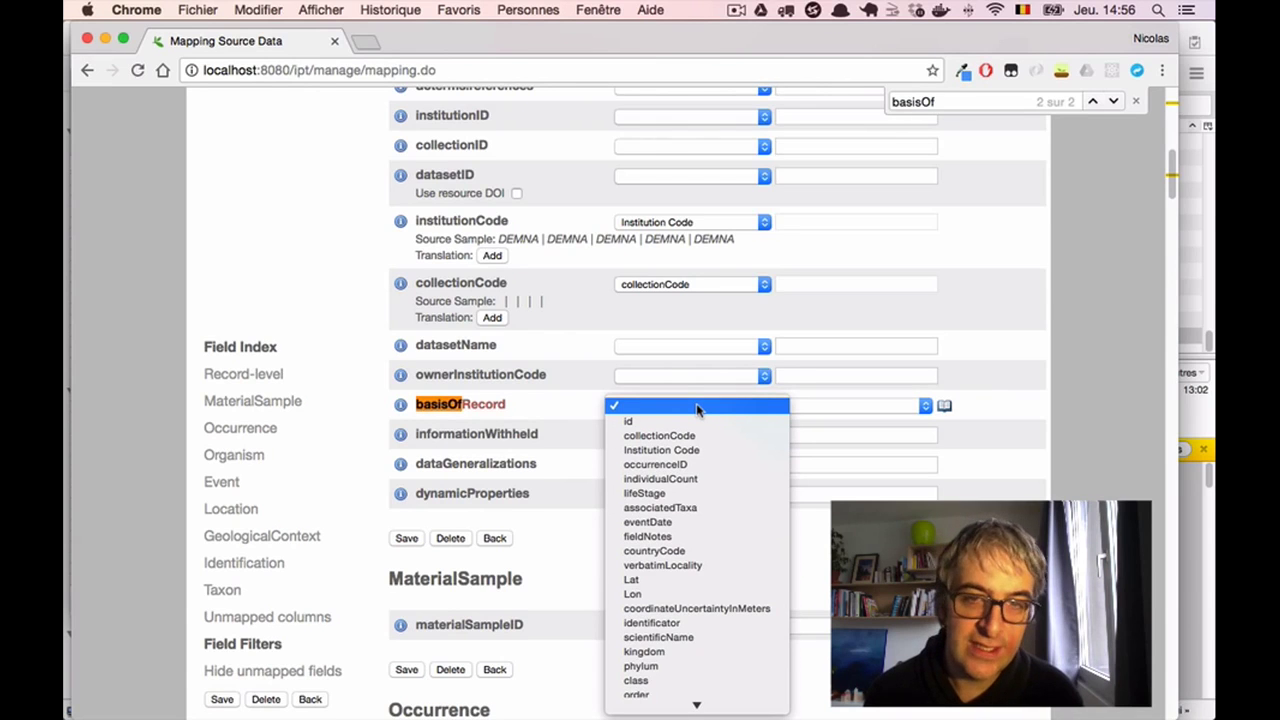
pyautogui.click(820, 405)
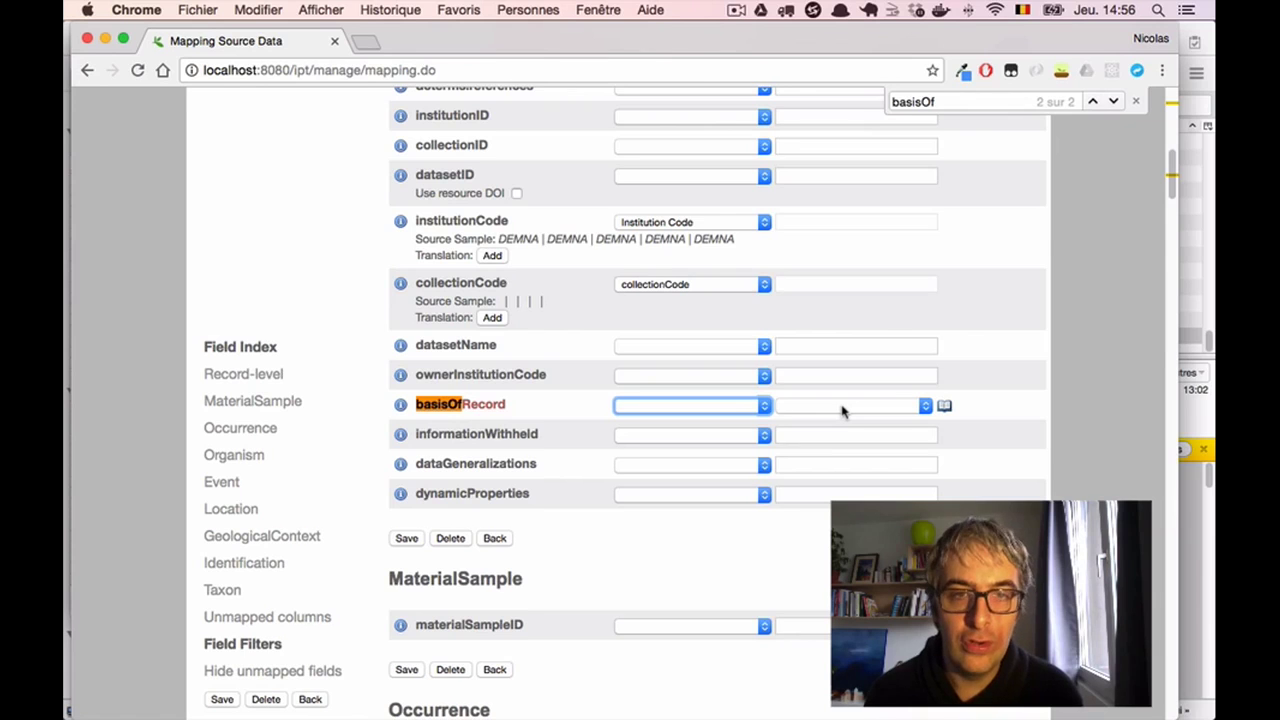
pyautogui.click(842, 408)
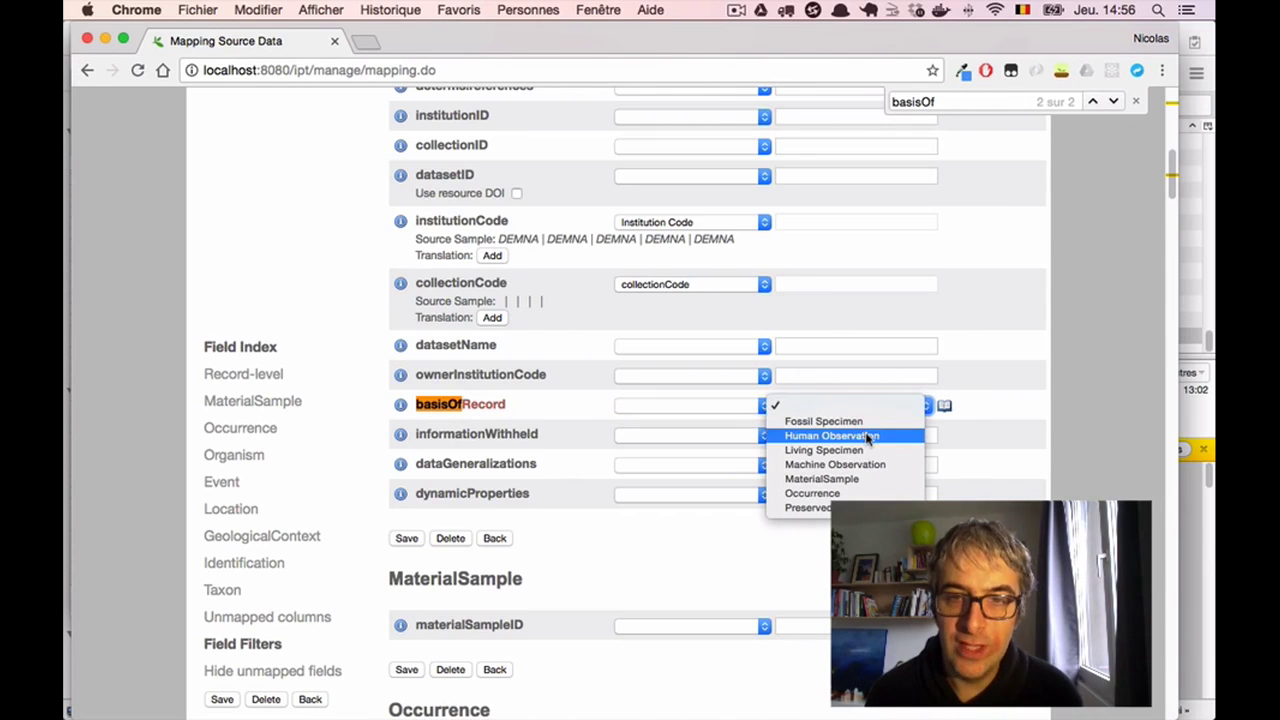
pyautogui.click(866, 436)
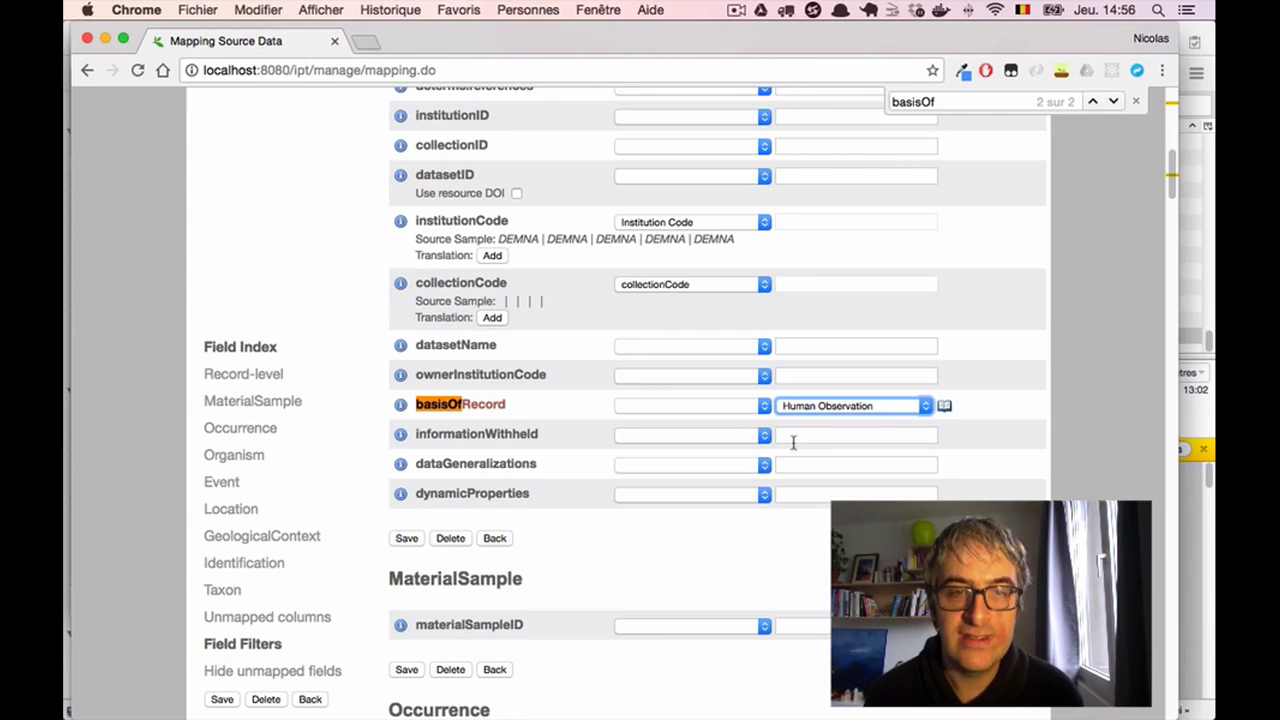
pyautogui.click(405, 539)
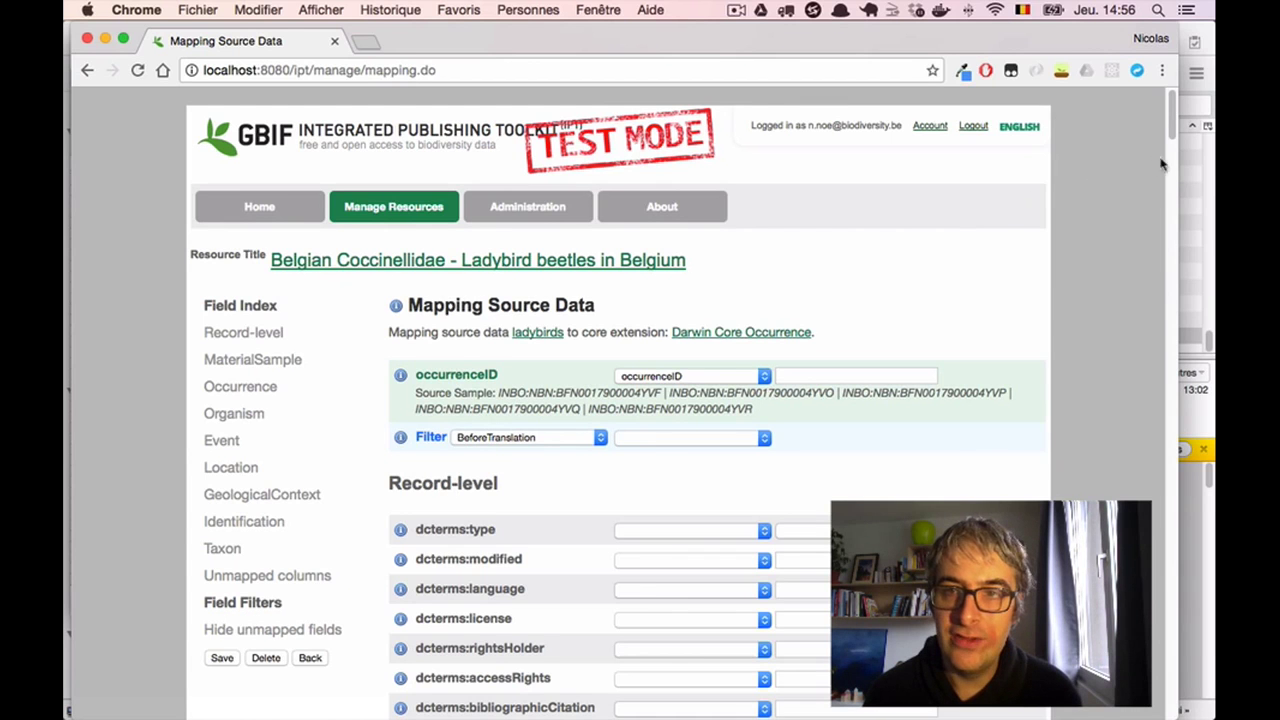
# Step: Review the list of unmapped source columns at the end of the mapping page
pyautogui.scroll(-20, 1143, 274)
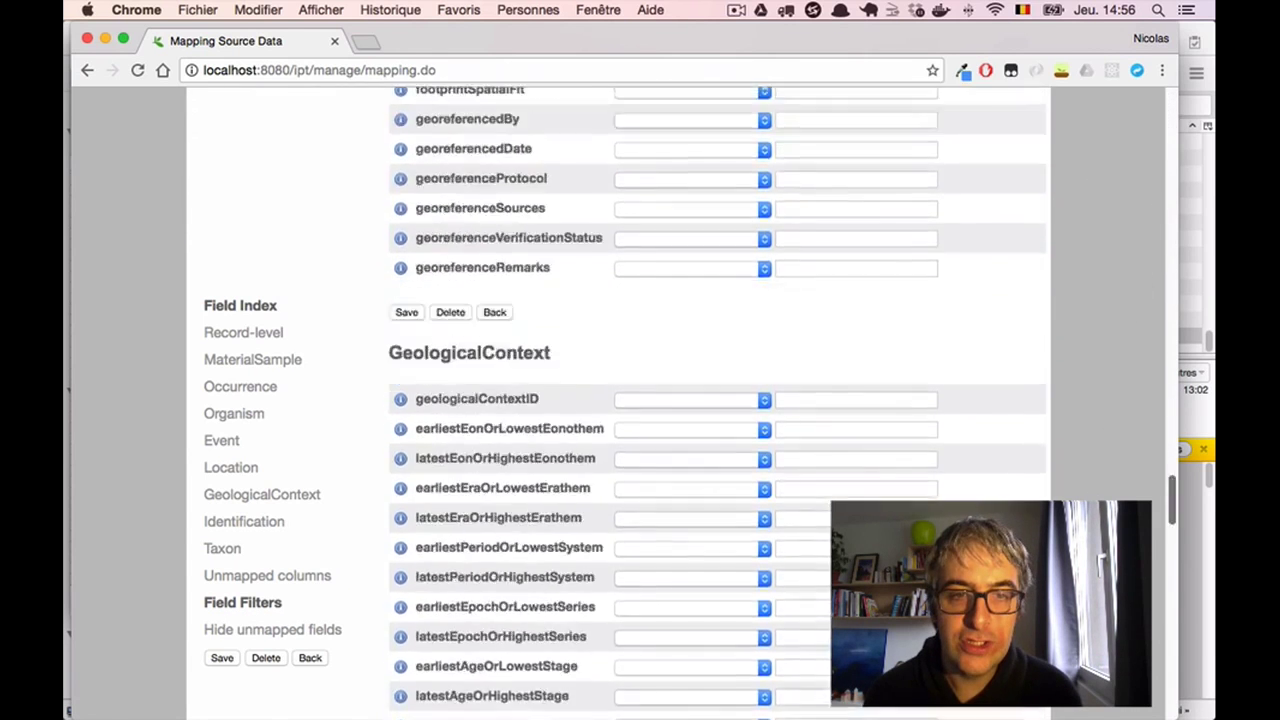
pyautogui.scroll(-20, 1108, 712)
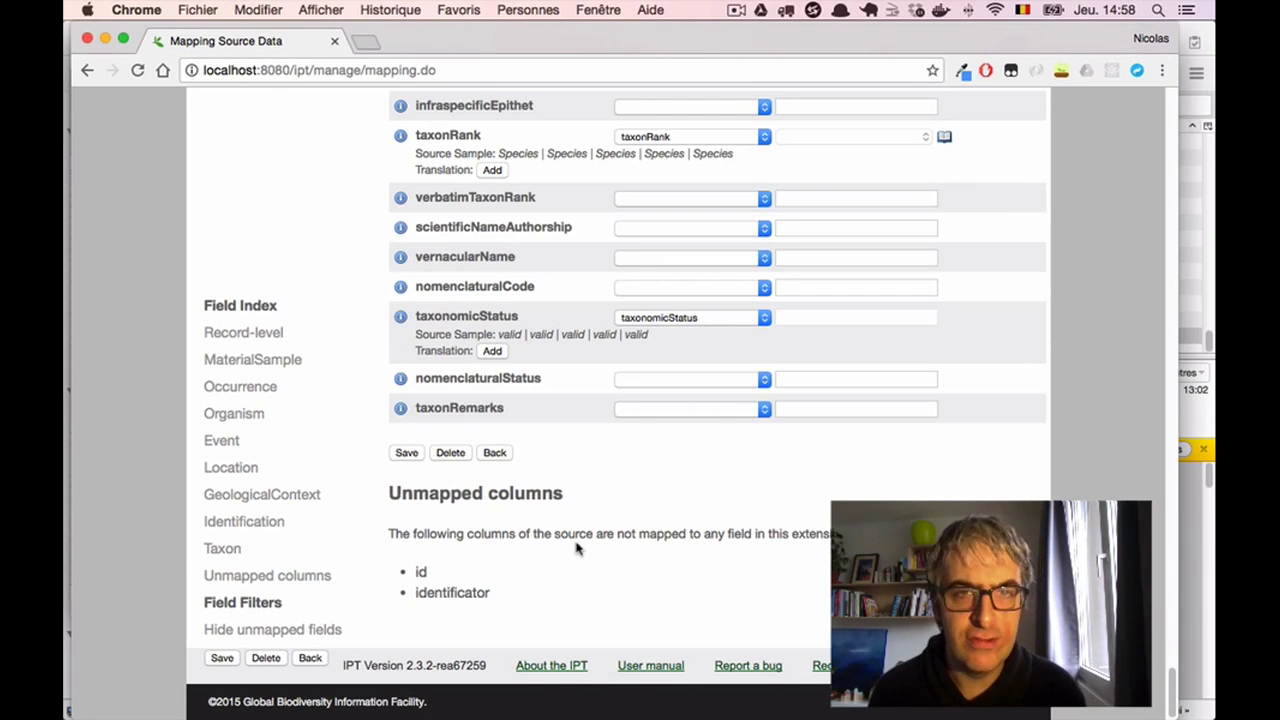
pyautogui.scroll(1, 576, 547)
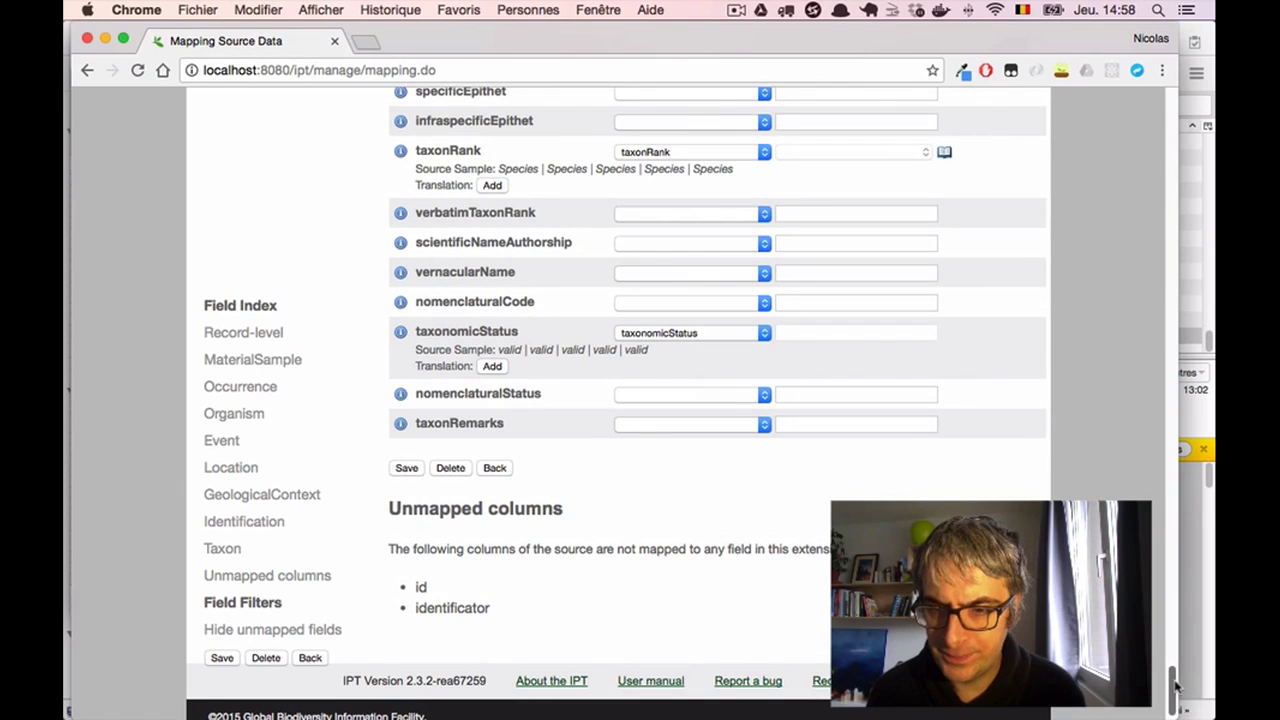
# Step: Examine the mapped classification terms in the Taxon section, singling out the kingdom term
pyautogui.moveTo(1175, 683); pyautogui.dragTo(1160, 631)
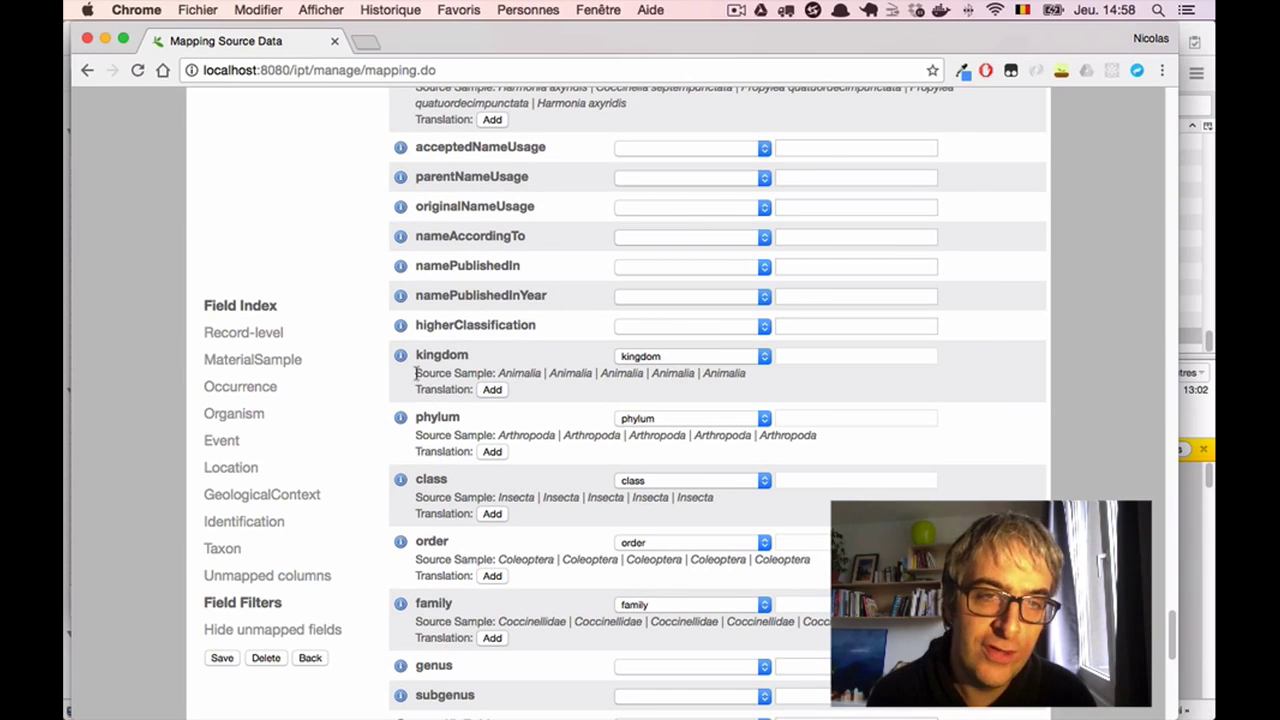
pyautogui.moveTo(416, 356); pyautogui.dragTo(468, 358)
pyautogui.click(464, 358)
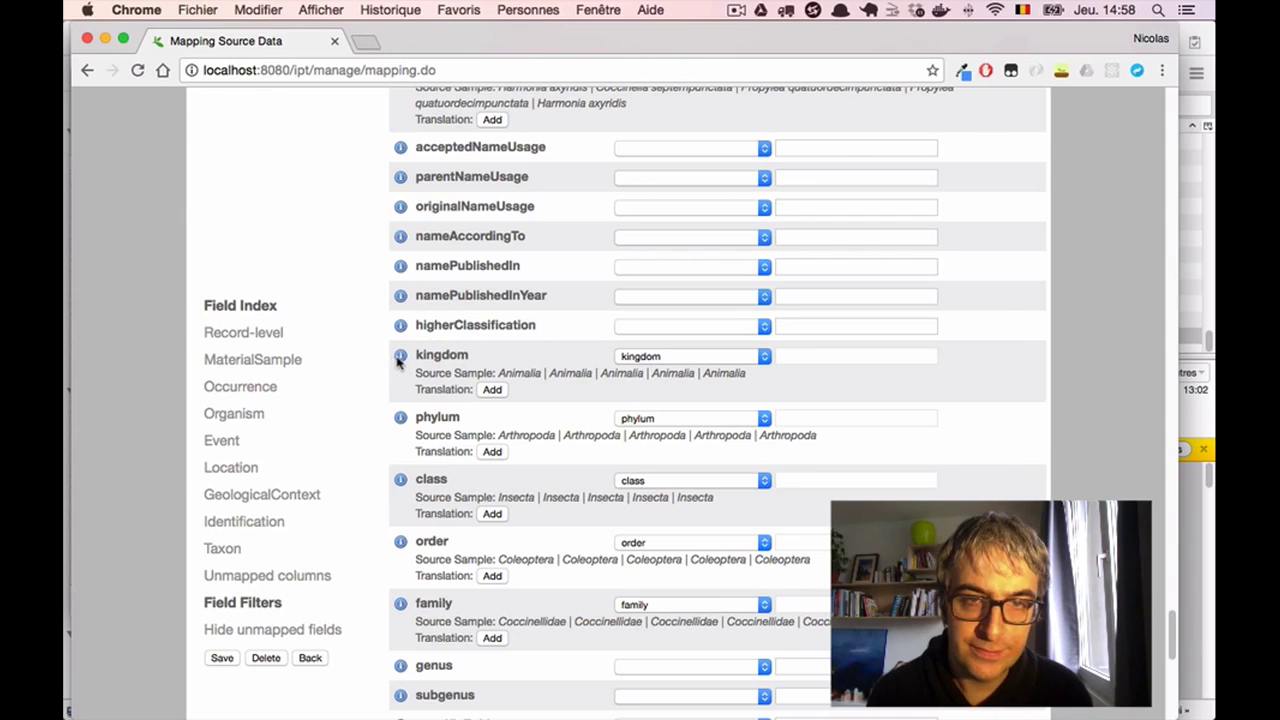
pyautogui.moveTo(414, 357); pyautogui.dragTo(470, 358)
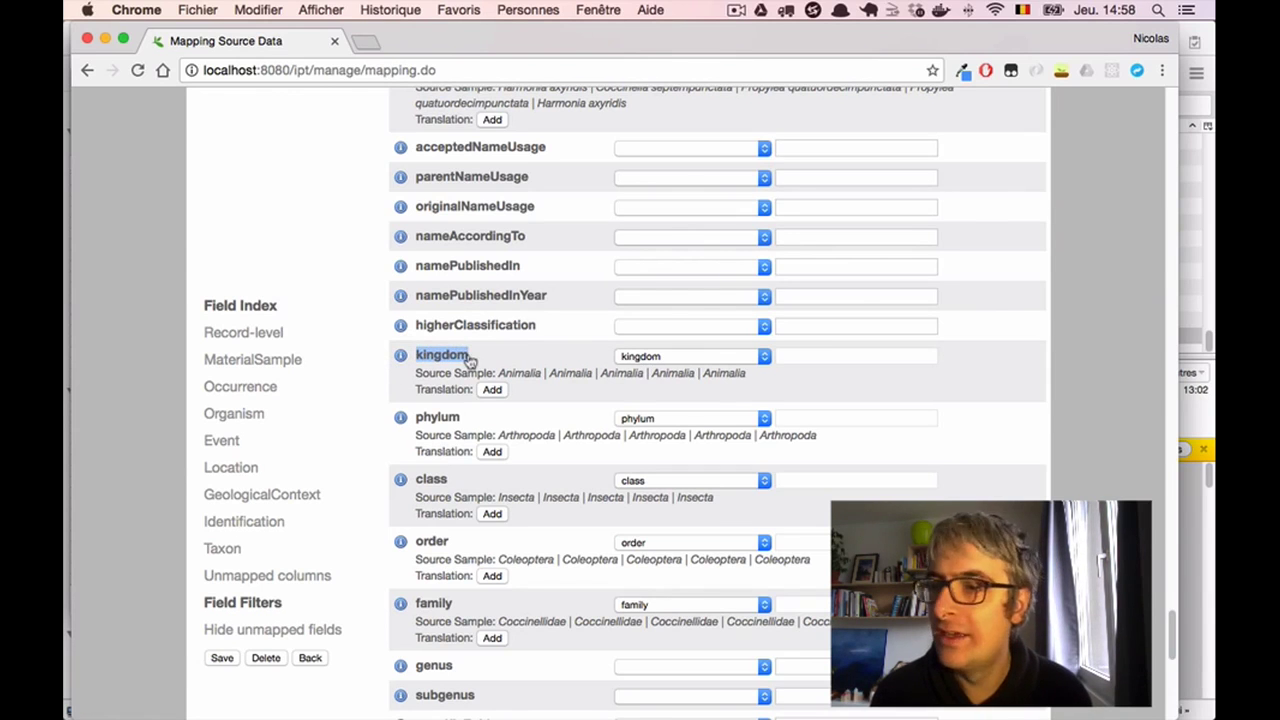
# Step: Switch to ladybirds.xls in Excel and find the kingdom column header beside the other taxonomy columns
pyautogui.press('super+Tab')
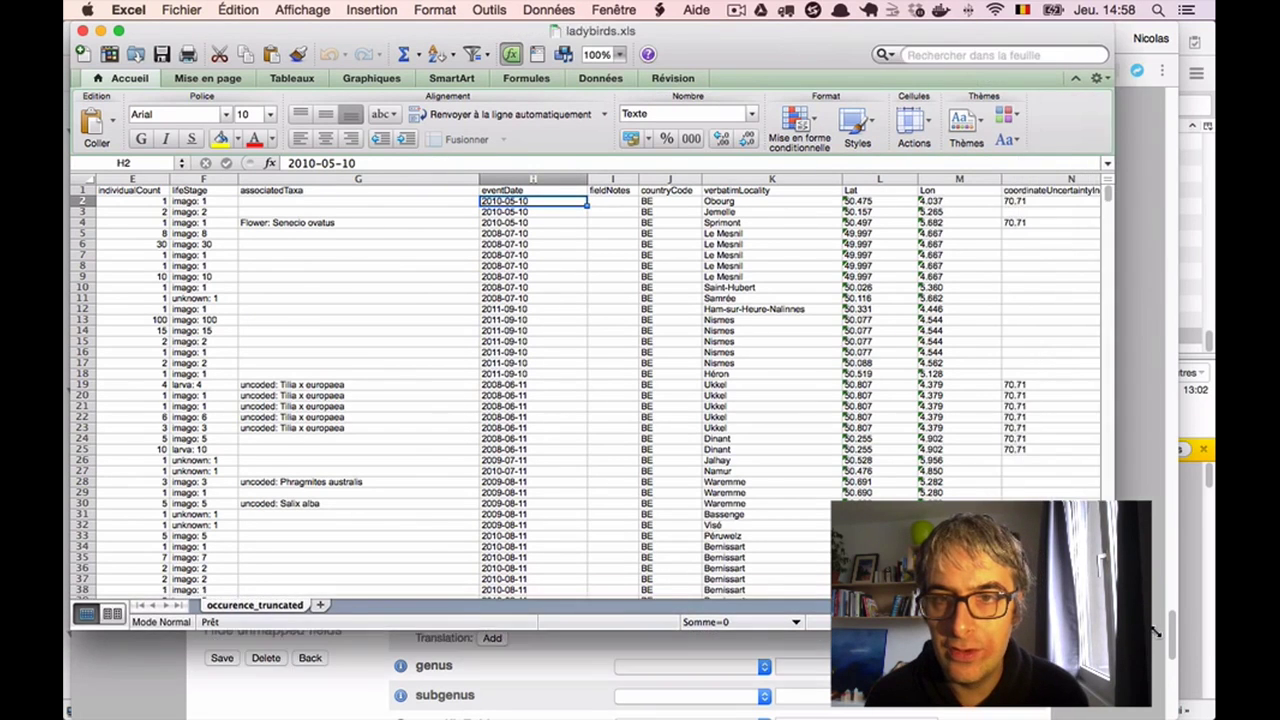
pyautogui.click(1060, 471)
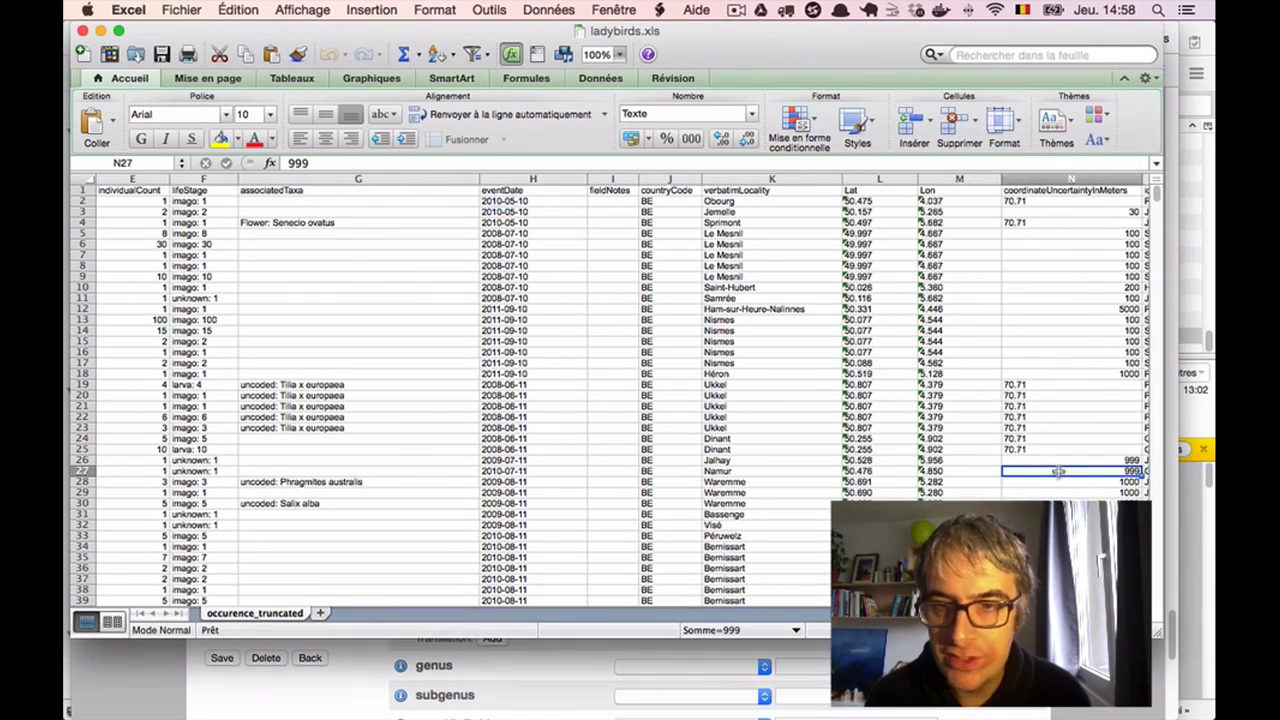
pyautogui.click(1010, 192)
pyautogui.press('Right')
pyautogui.press('Right')
pyautogui.press('Right')
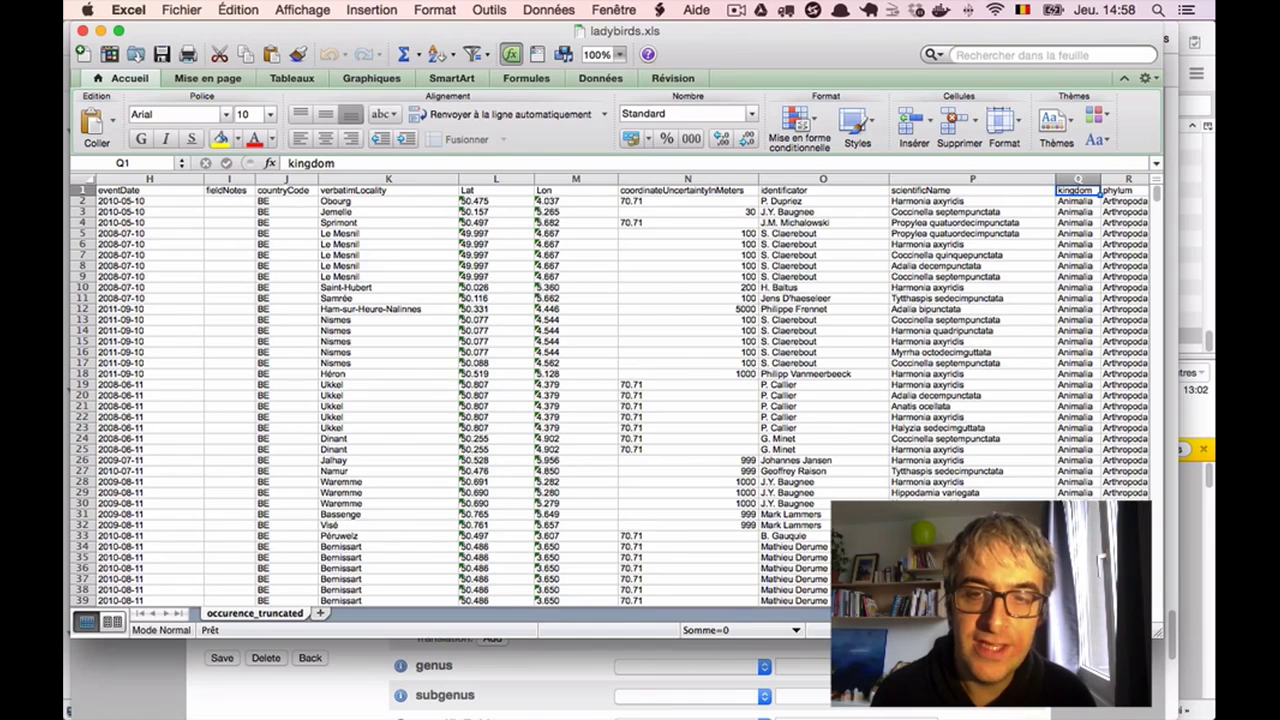
# Step: Switch back to Chrome and compare the kingdom term's name with its mapped source column in the Taxon section
pyautogui.press('super+Tab')
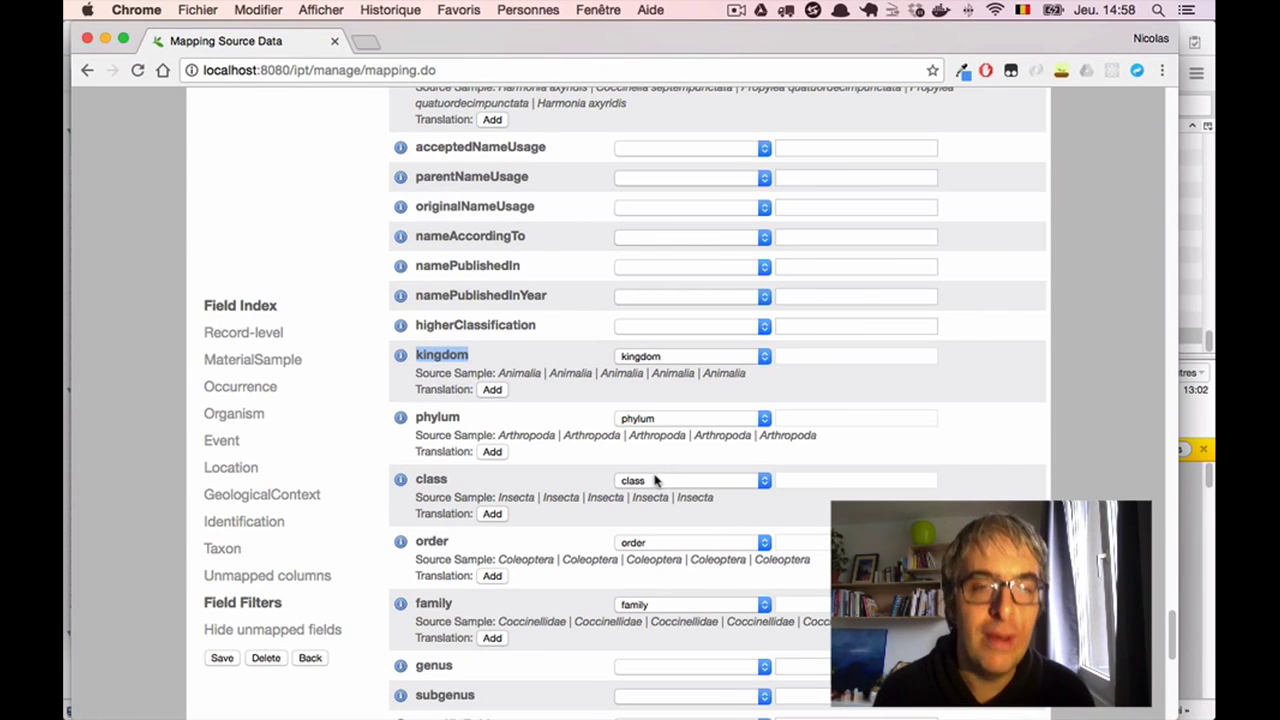
pyautogui.click(418, 362)
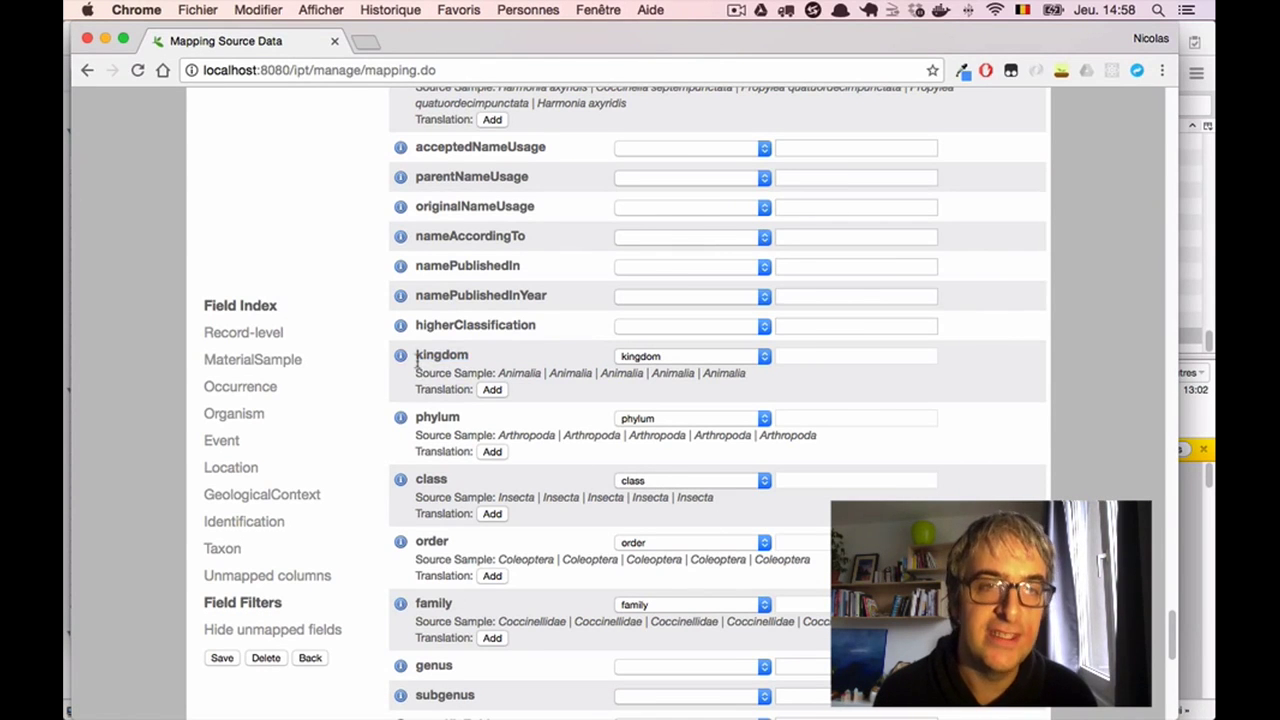
pyautogui.moveTo(416, 355); pyautogui.dragTo(494, 360)
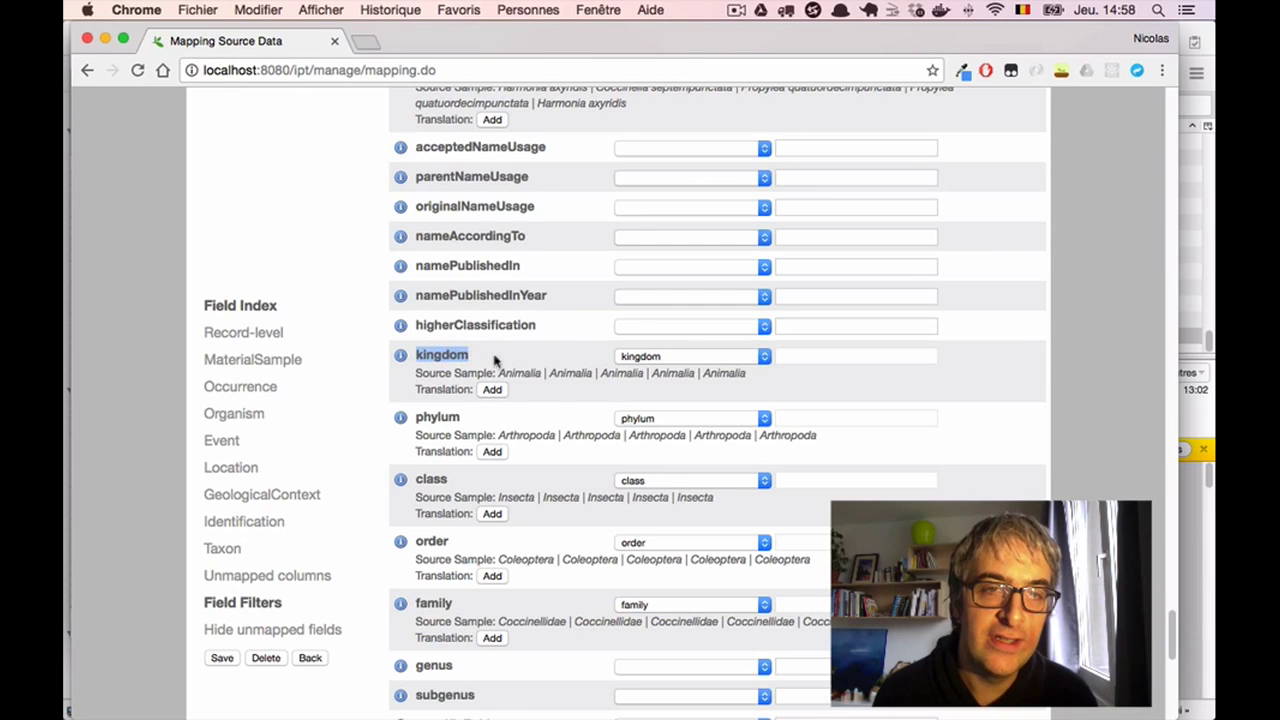
pyautogui.click(530, 364)
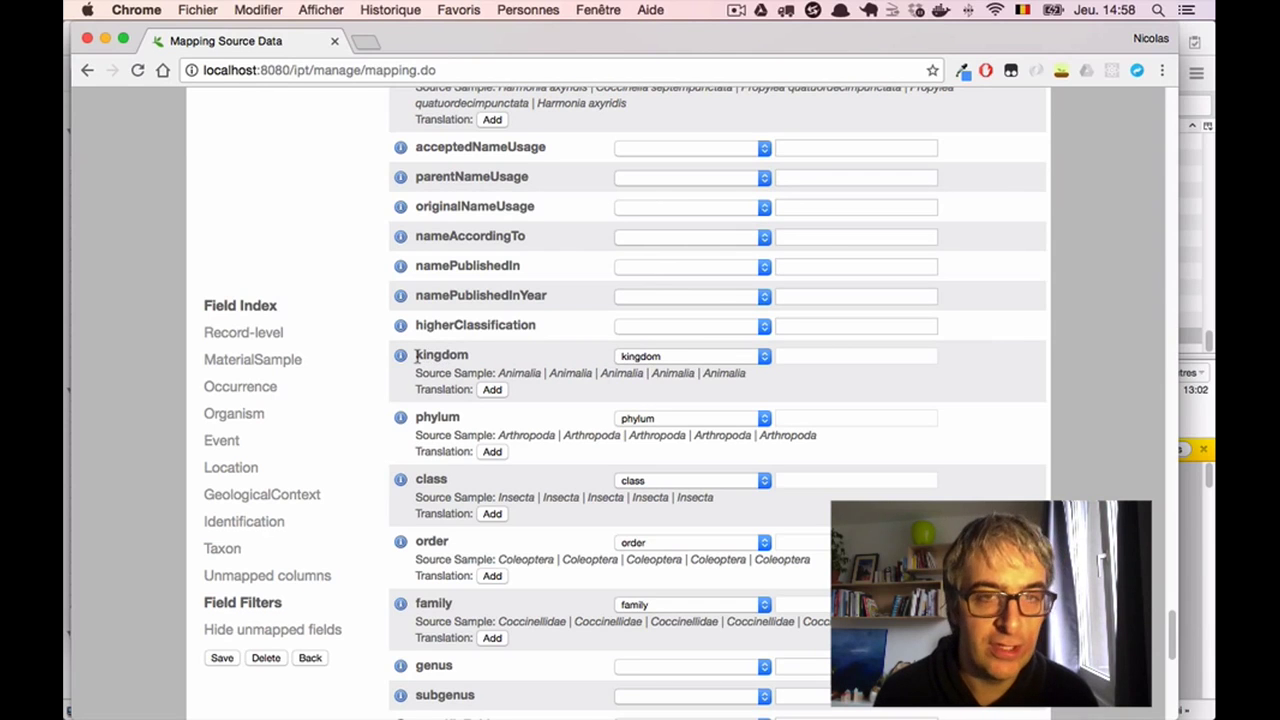
pyautogui.moveTo(416, 356); pyautogui.dragTo(488, 356)
pyautogui.click(512, 360)
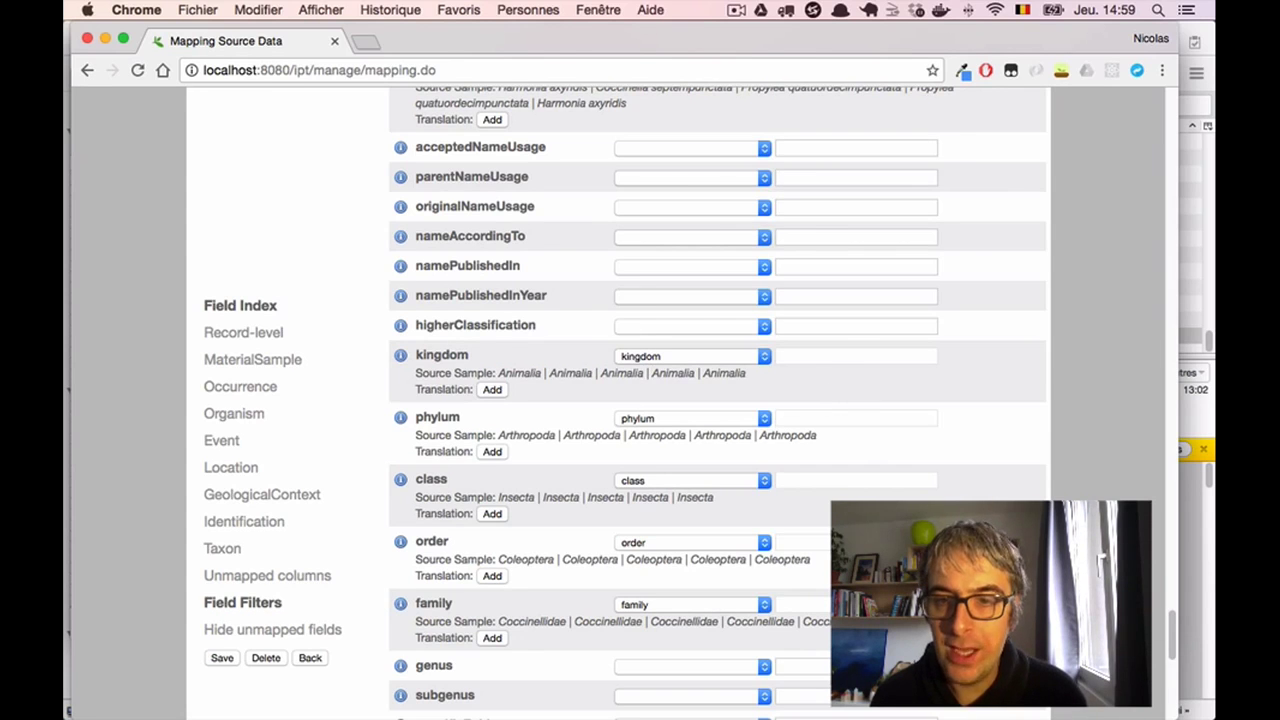
# Step: Save the Darwin Core Occurrence mapping from the Record-level section and return to the resource's overview page
pyautogui.moveTo(1172, 641); pyautogui.dragTo(1078, 117)
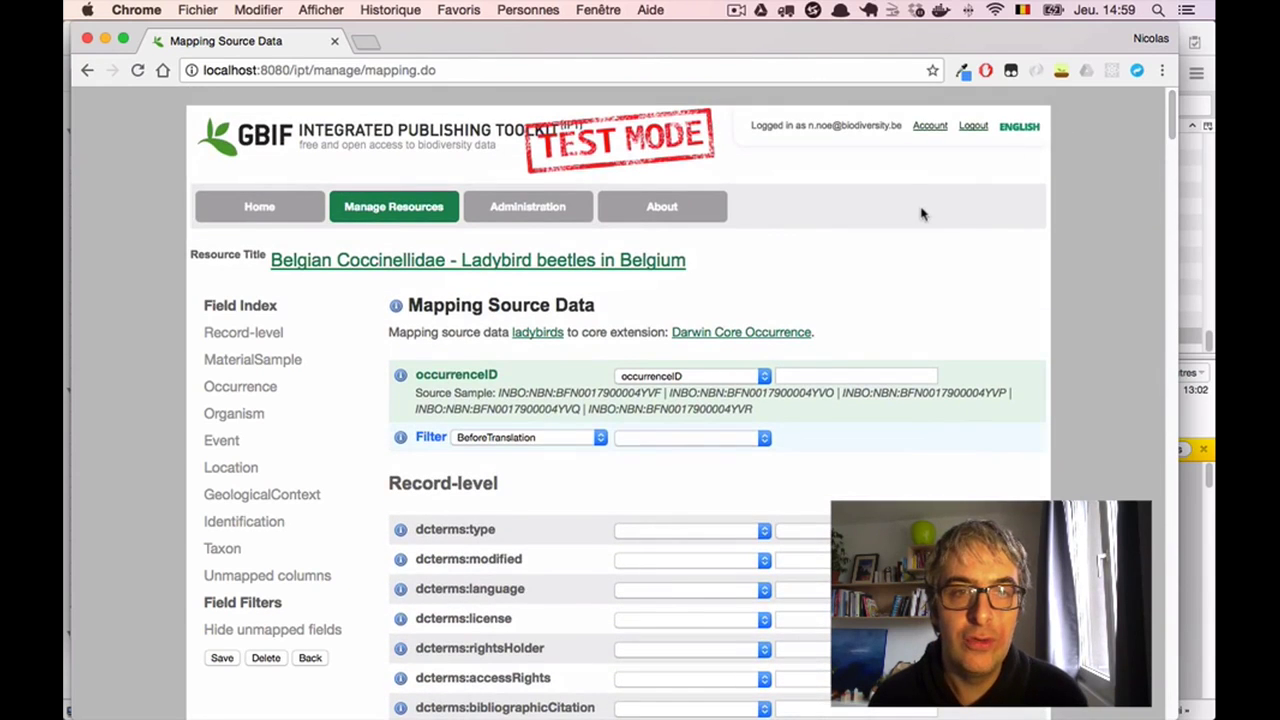
pyautogui.scroll(-10, 1020, 265)
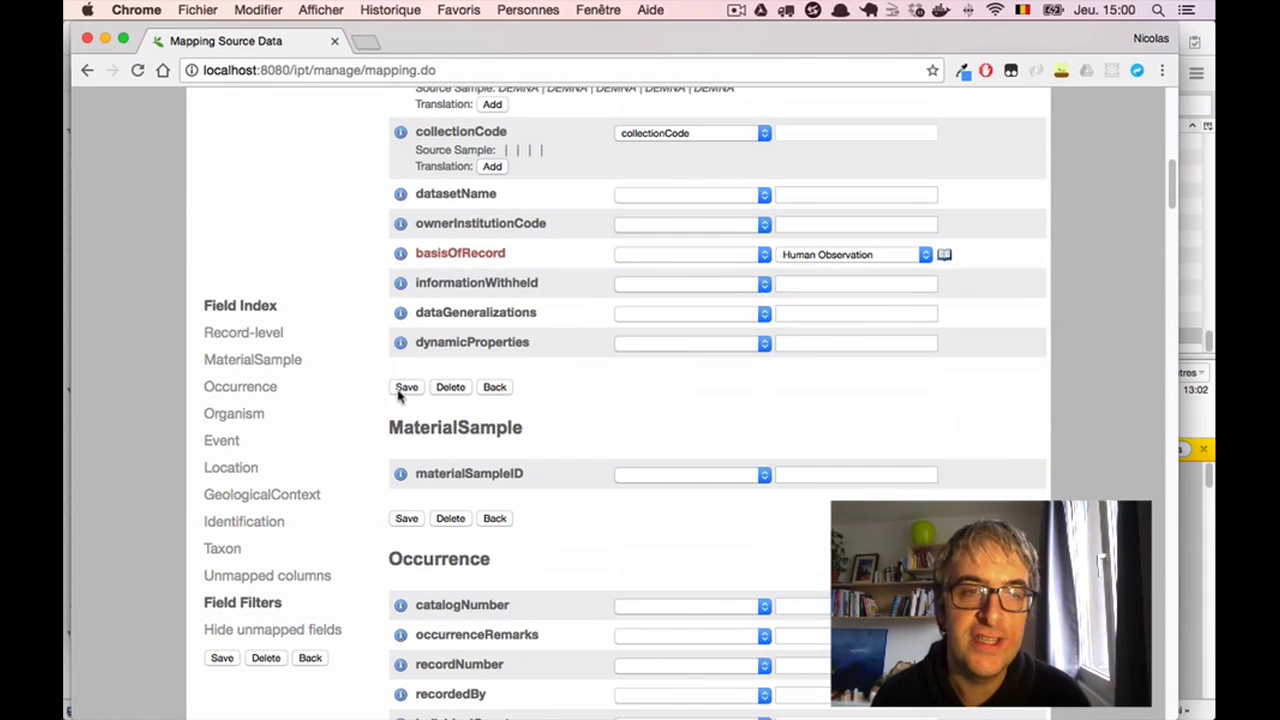
pyautogui.click(402, 389)
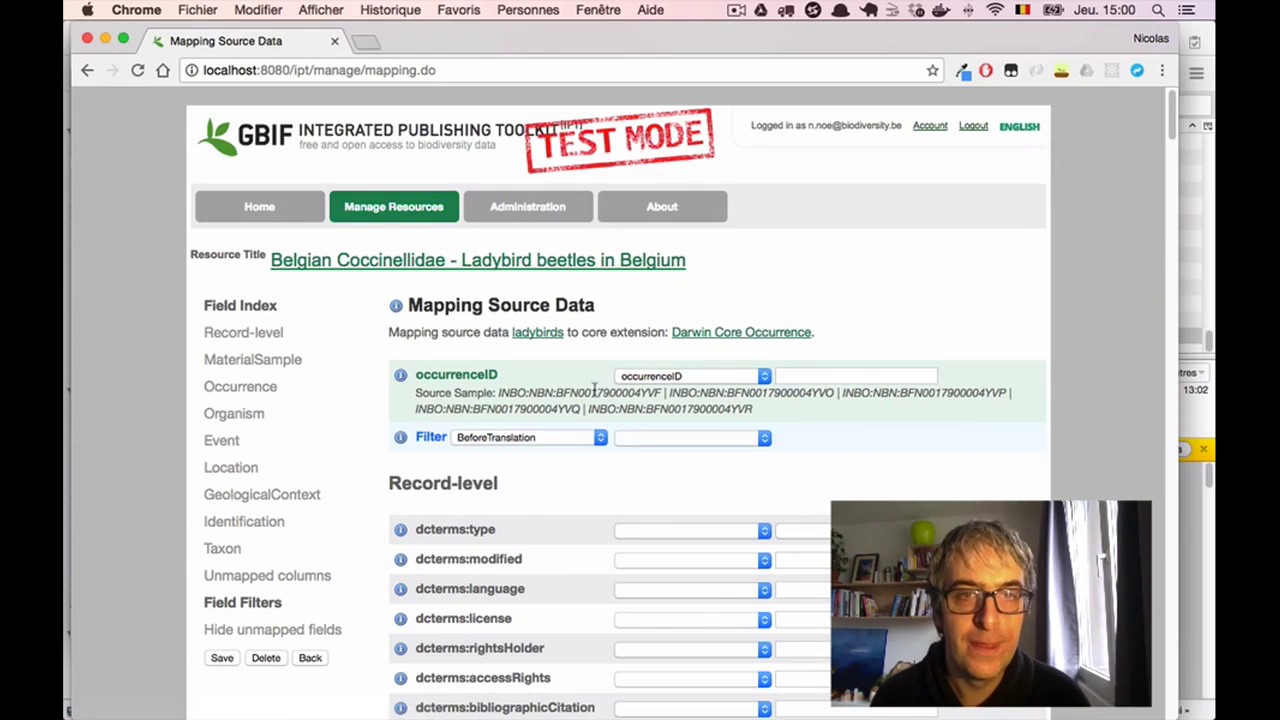
pyautogui.click(643, 262)
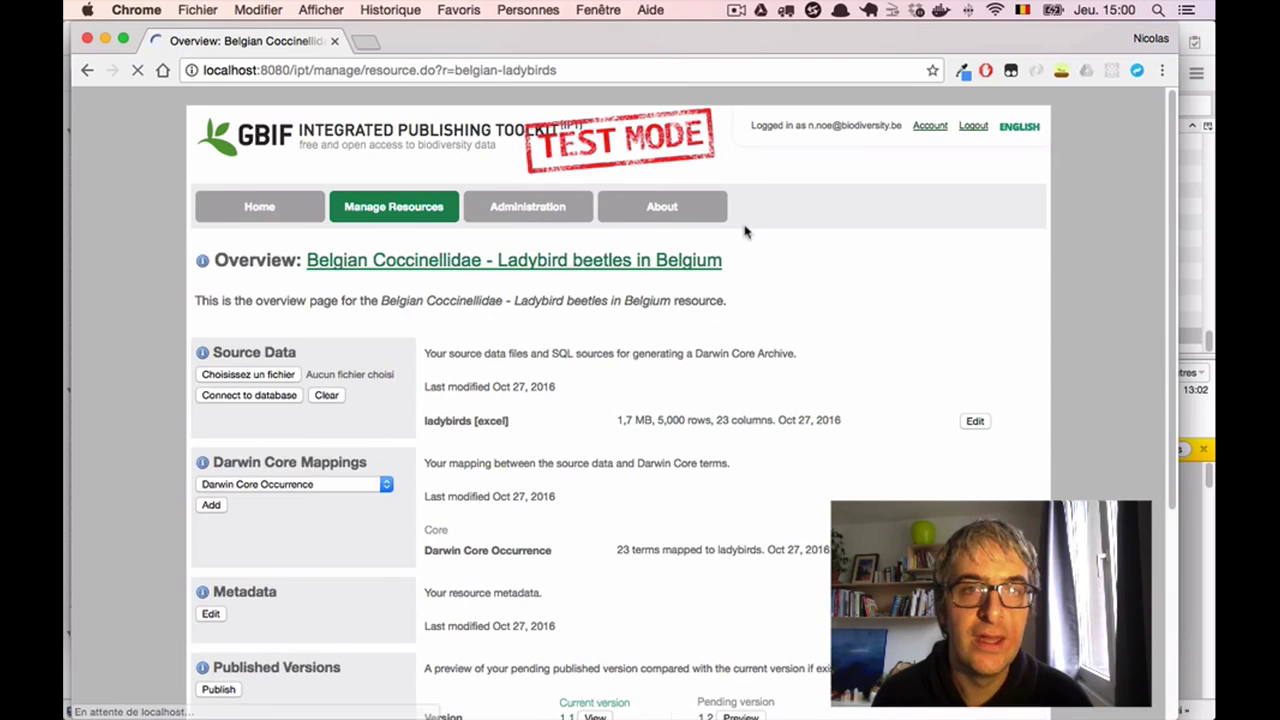
# Step: Publish pending version 1.2 of the Belgian Coccinellidae resource, leaving the change summary empty
pyautogui.scroll(-1, 925, 300)
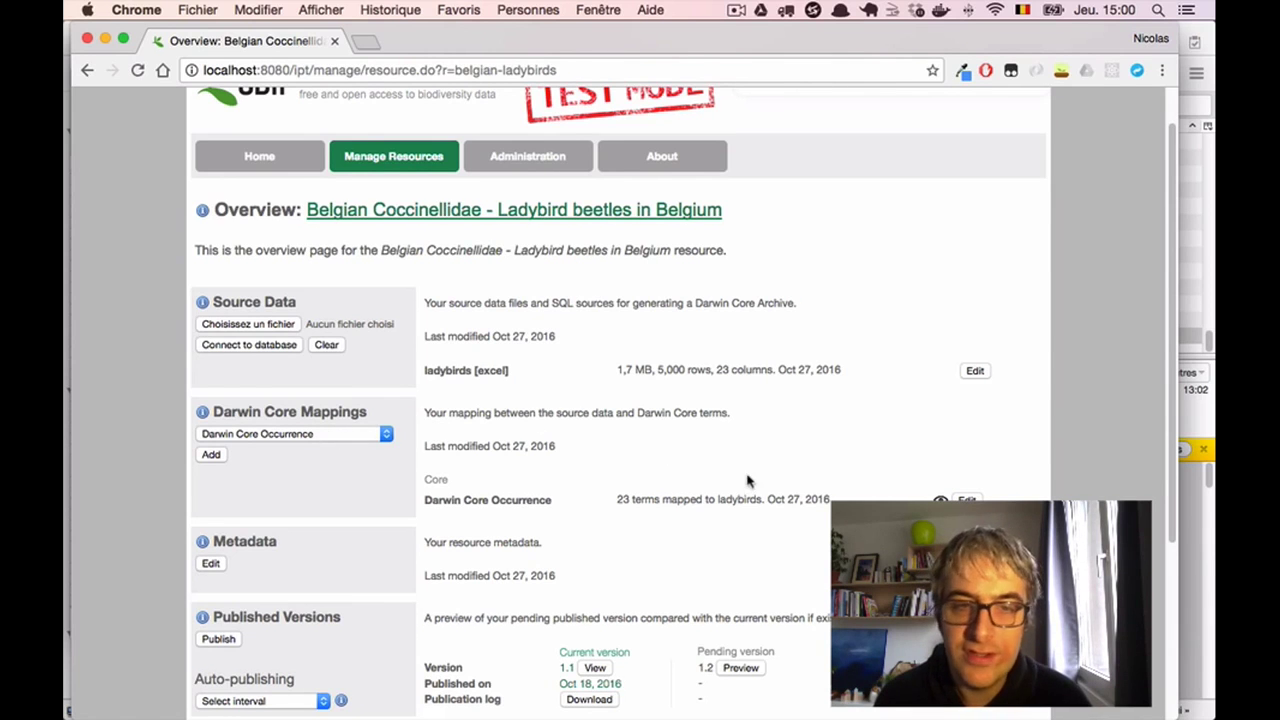
pyautogui.scroll(-2, 740, 485)
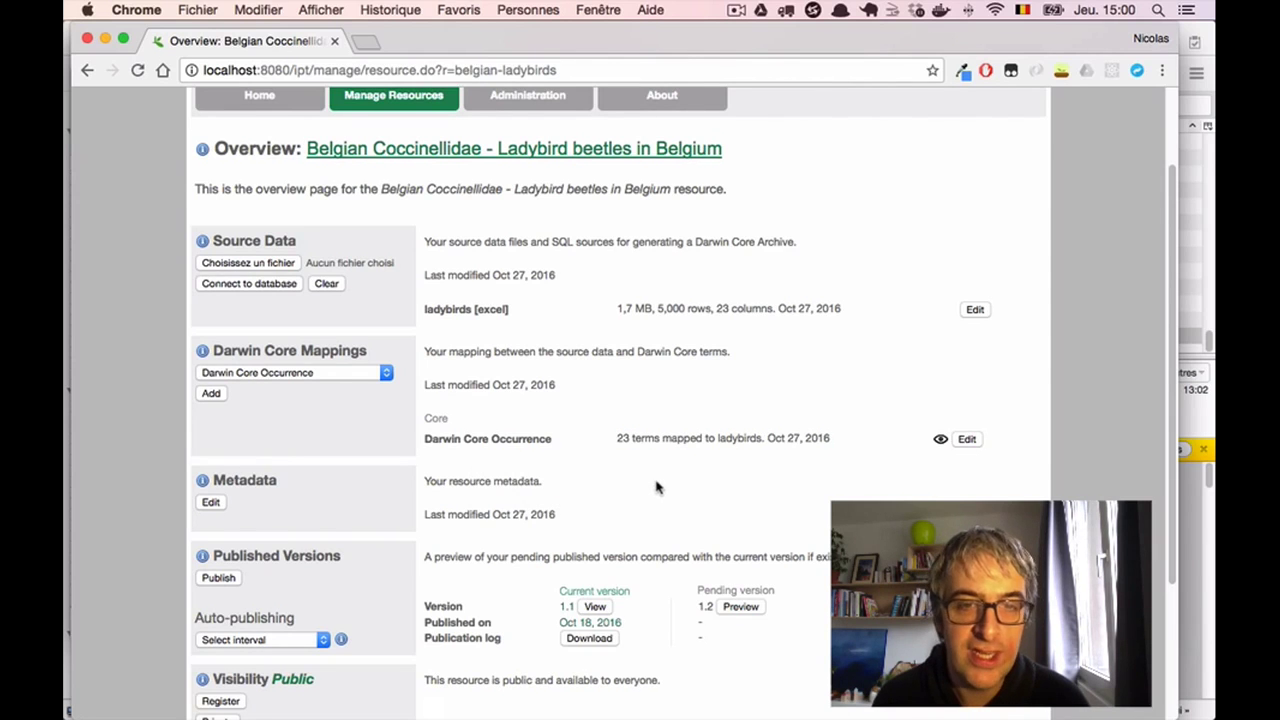
pyautogui.scroll(-3, 655, 488)
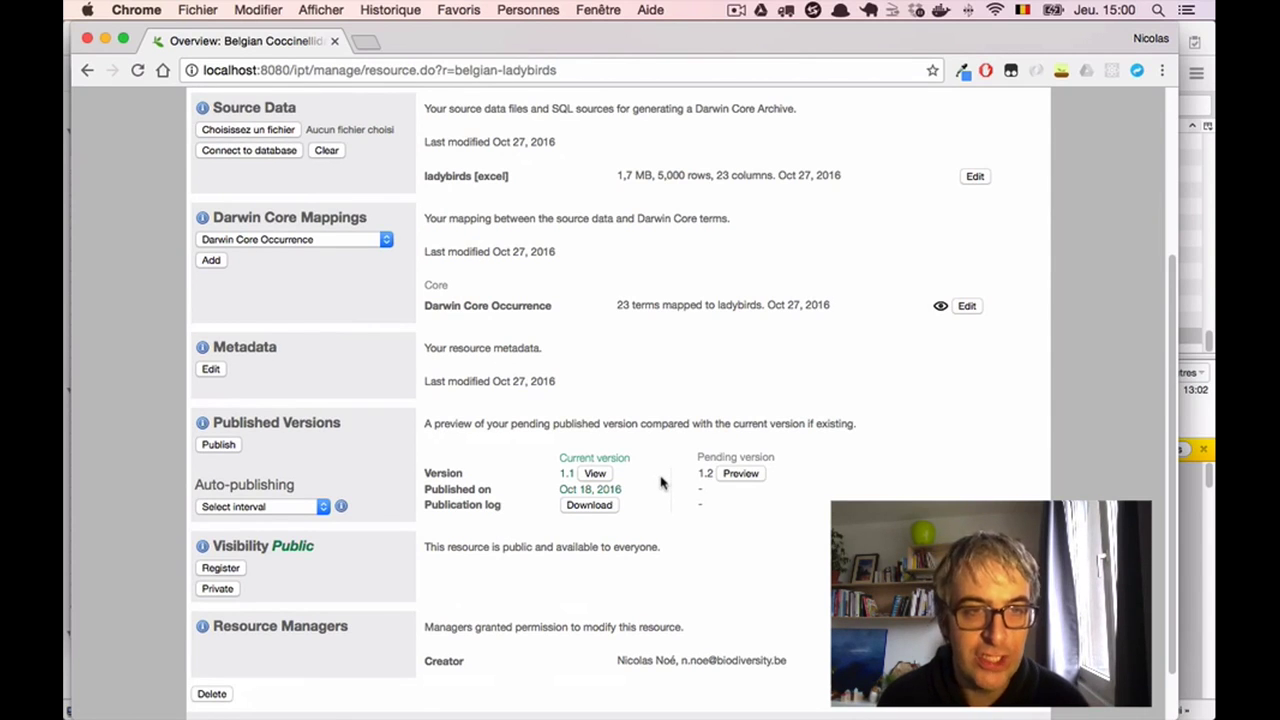
pyautogui.click(205, 448)
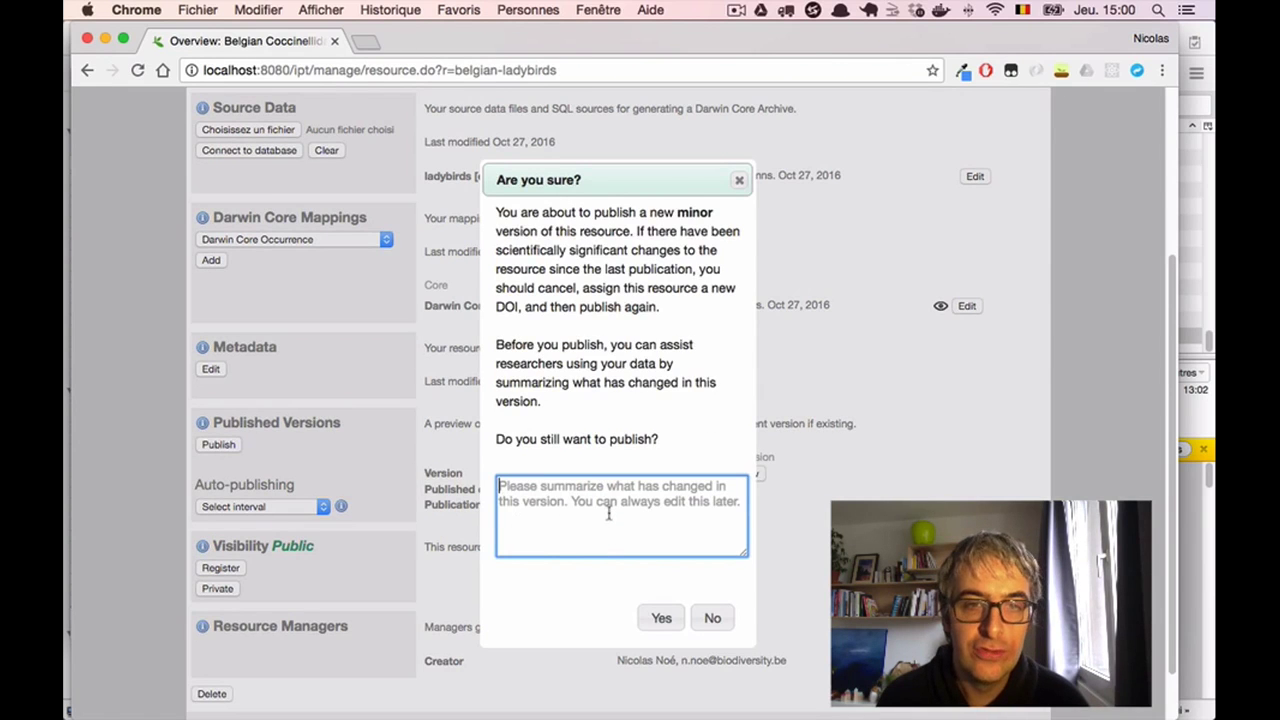
pyautogui.click(661, 617)
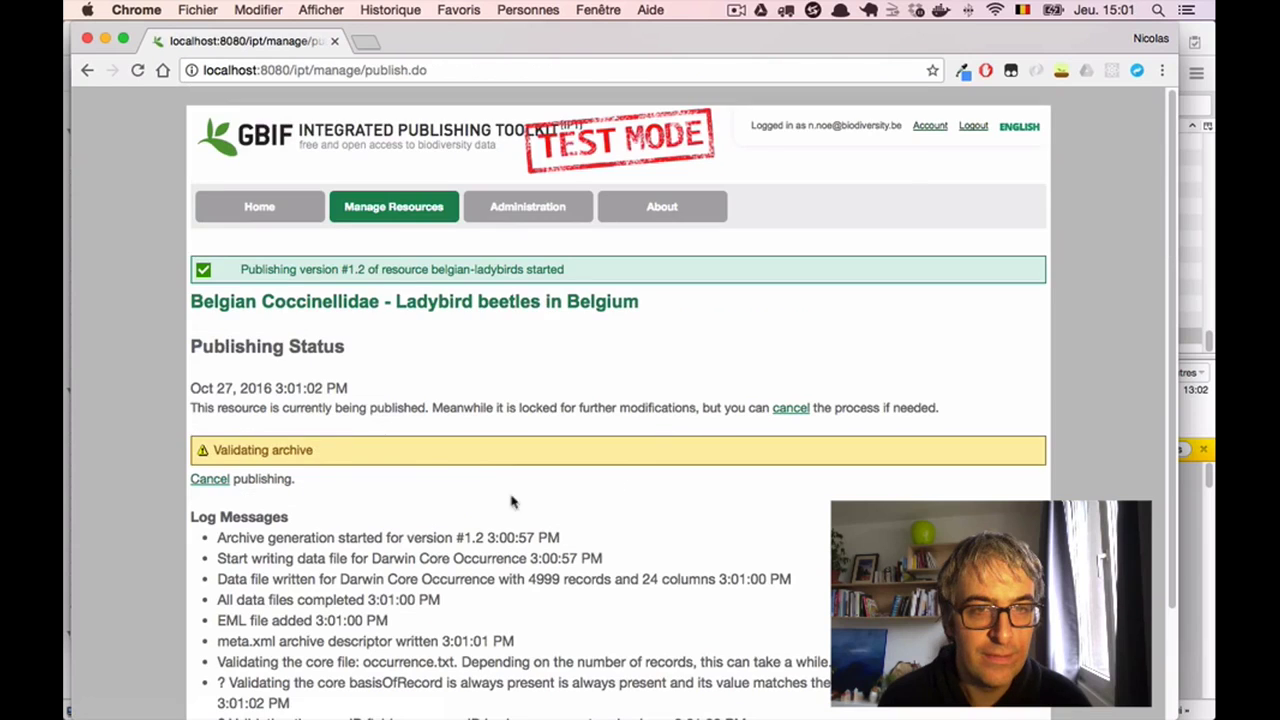
# Step: Check the publishing status and log messages, return to the resource overview, and review the Published Versions section
pyautogui.scroll(-1, 550, 476)
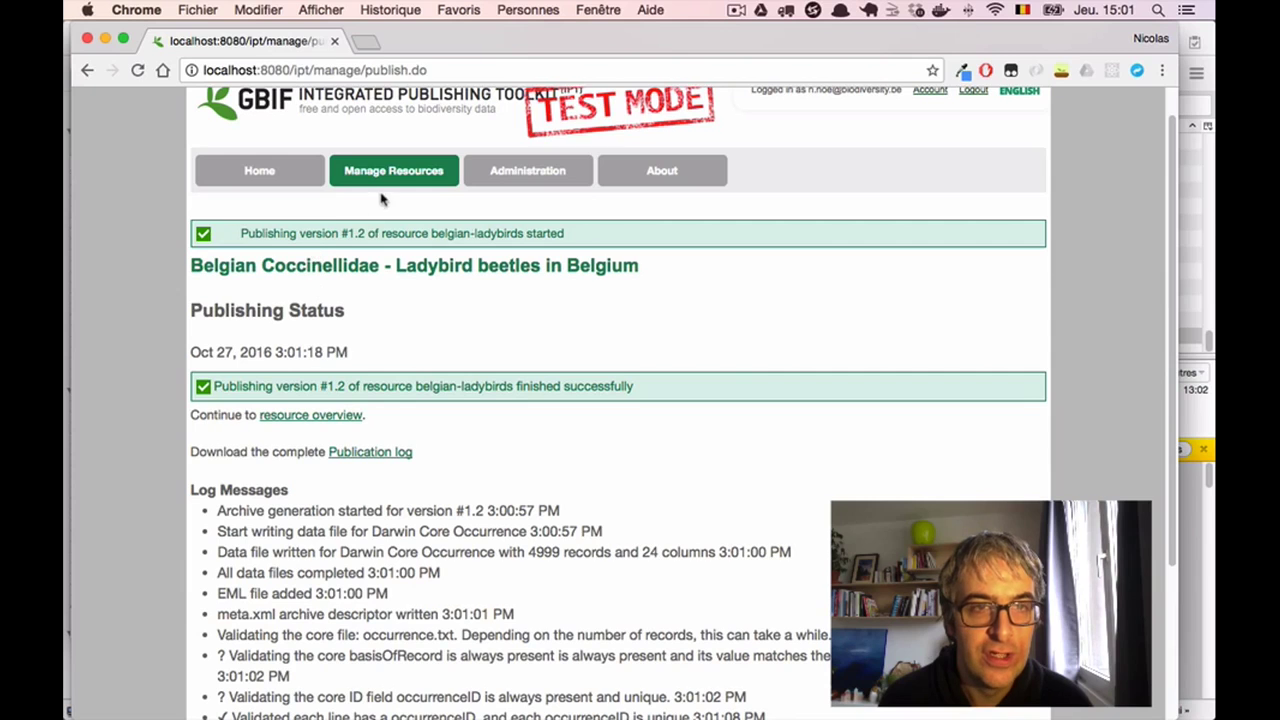
pyautogui.click(340, 422)
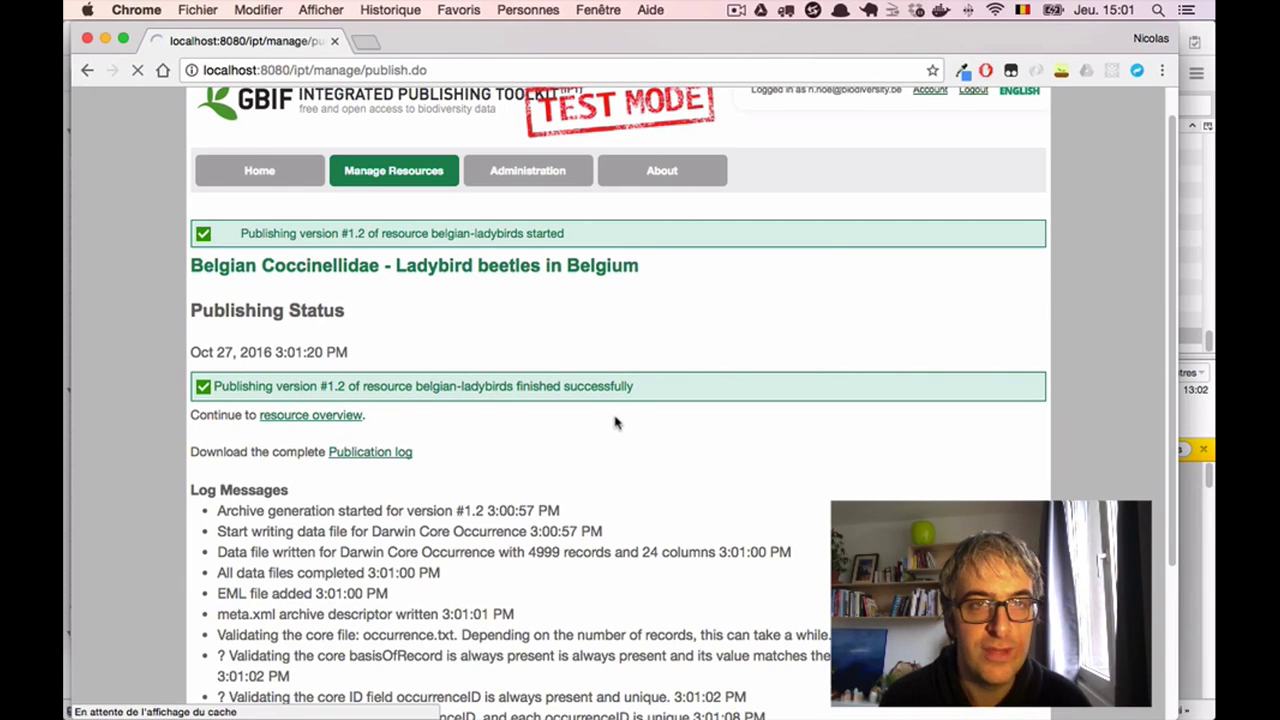
pyautogui.scroll(-3, 646, 437)
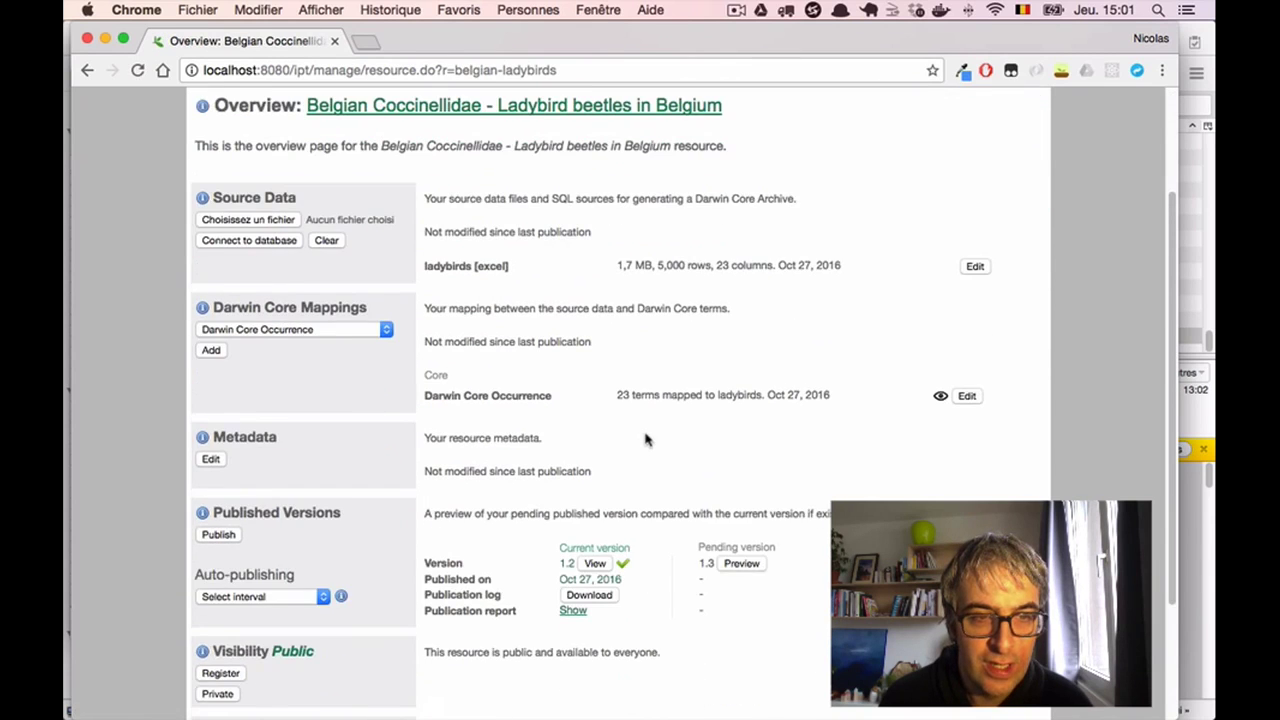
pyautogui.scroll(-3, 646, 437)
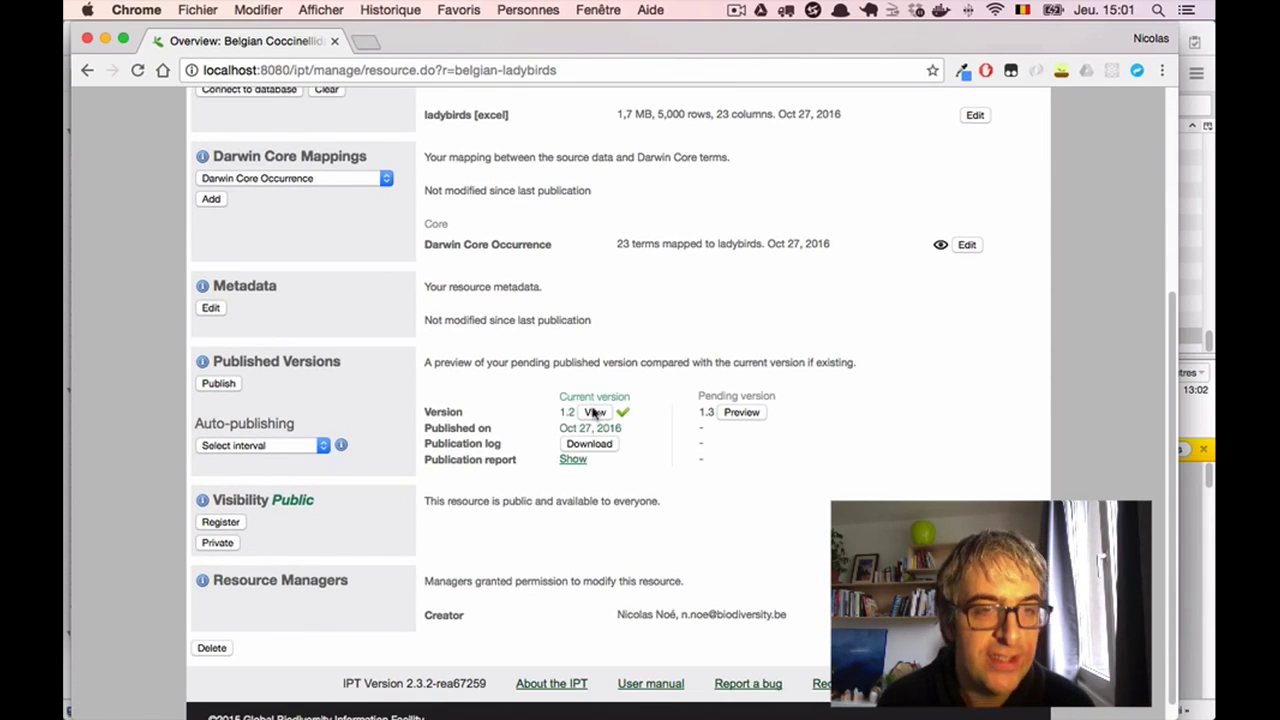